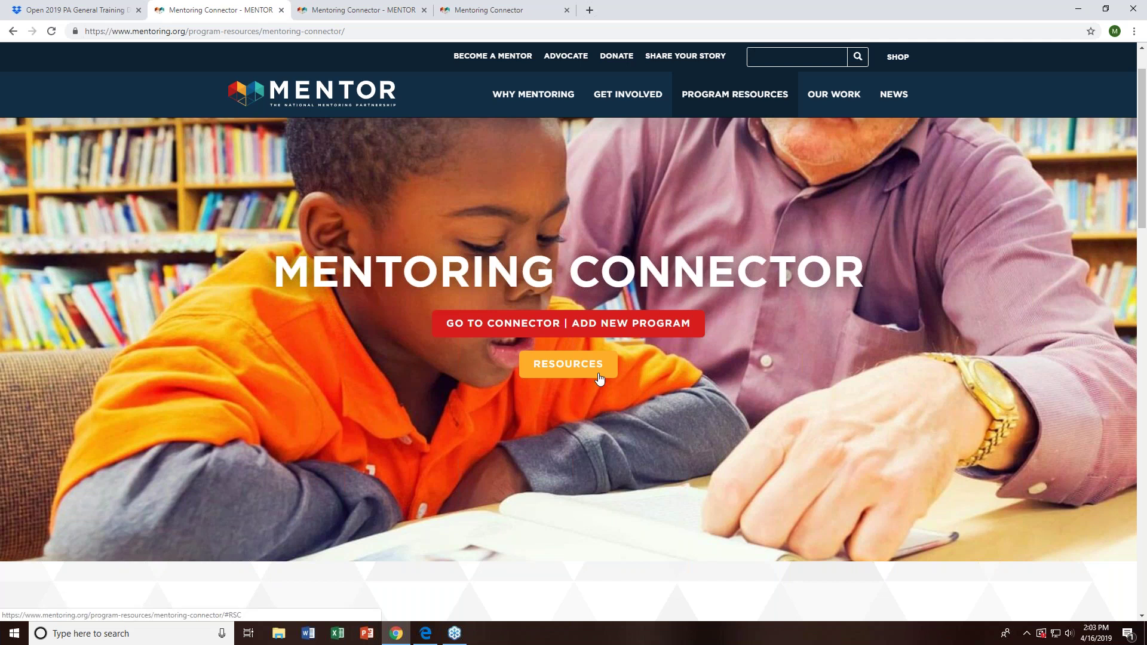
- Browse the Mentoring Connector resources section and view the program training materials
left_click(599, 379)
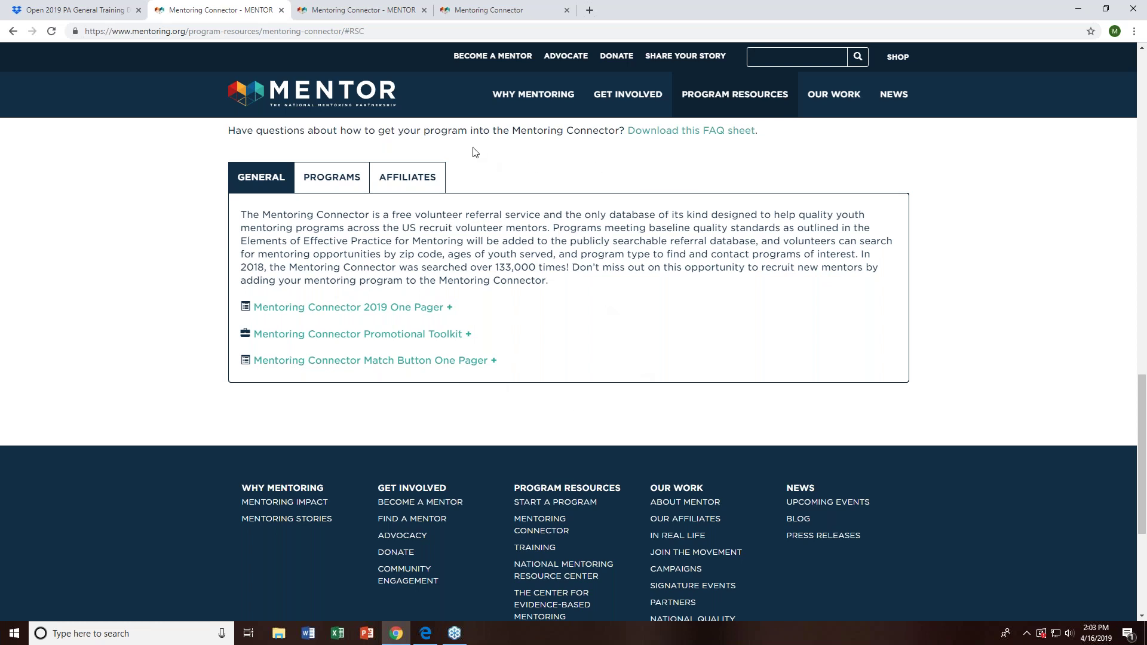
left_click(317, 180)
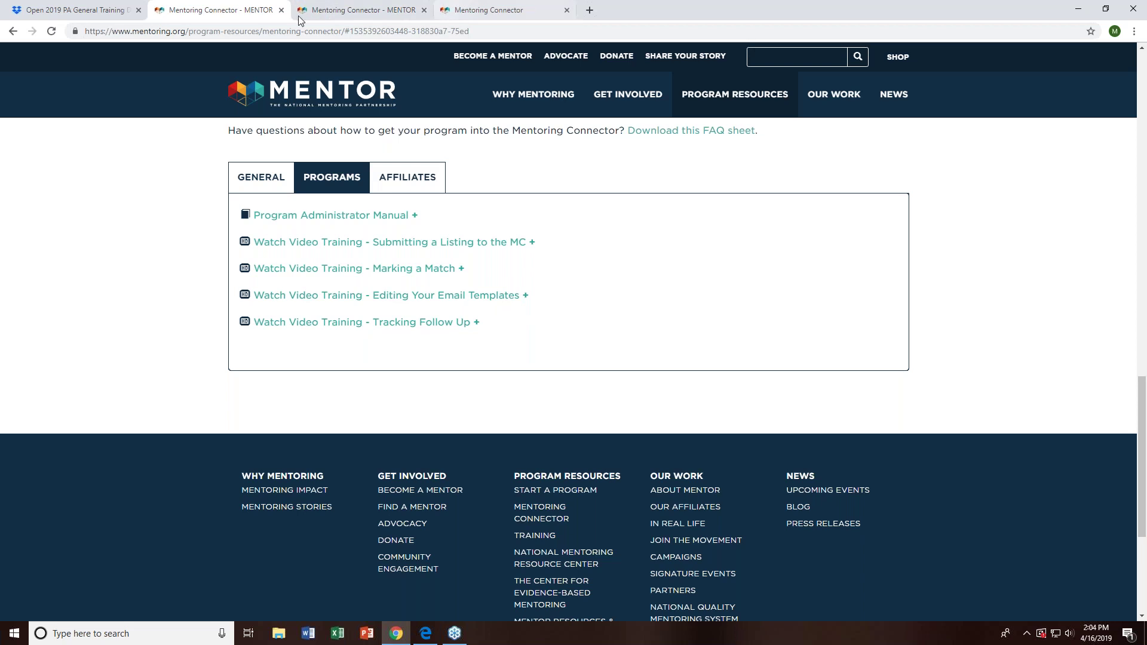
scroll(646, 190, "up", 7)
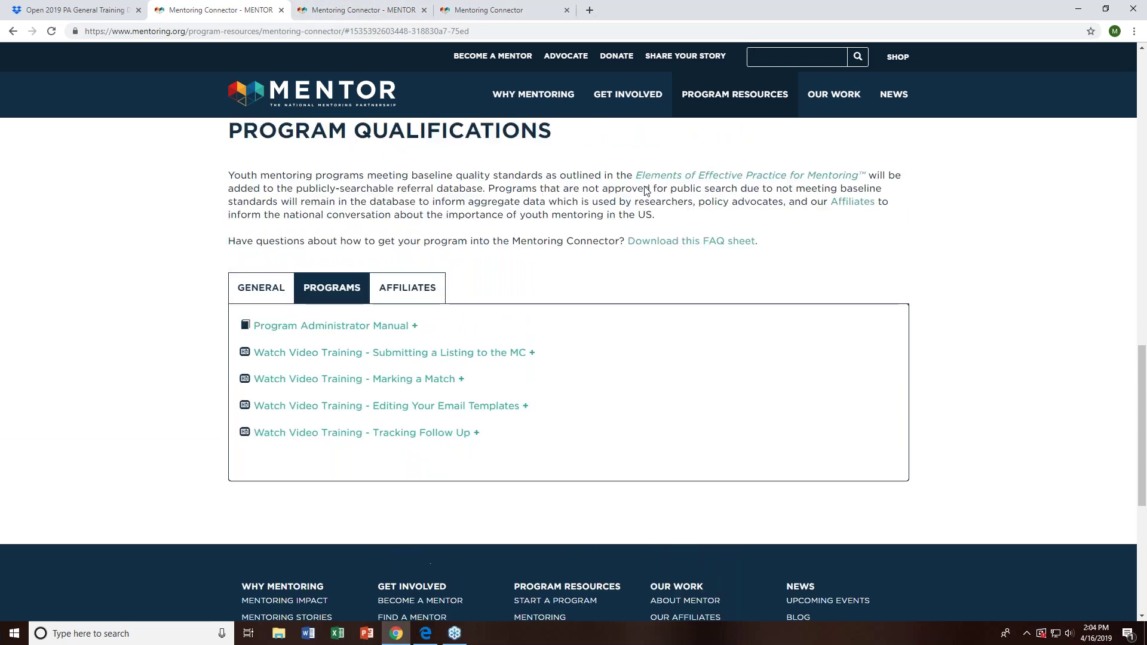
scroll(647, 190, "up", 10)
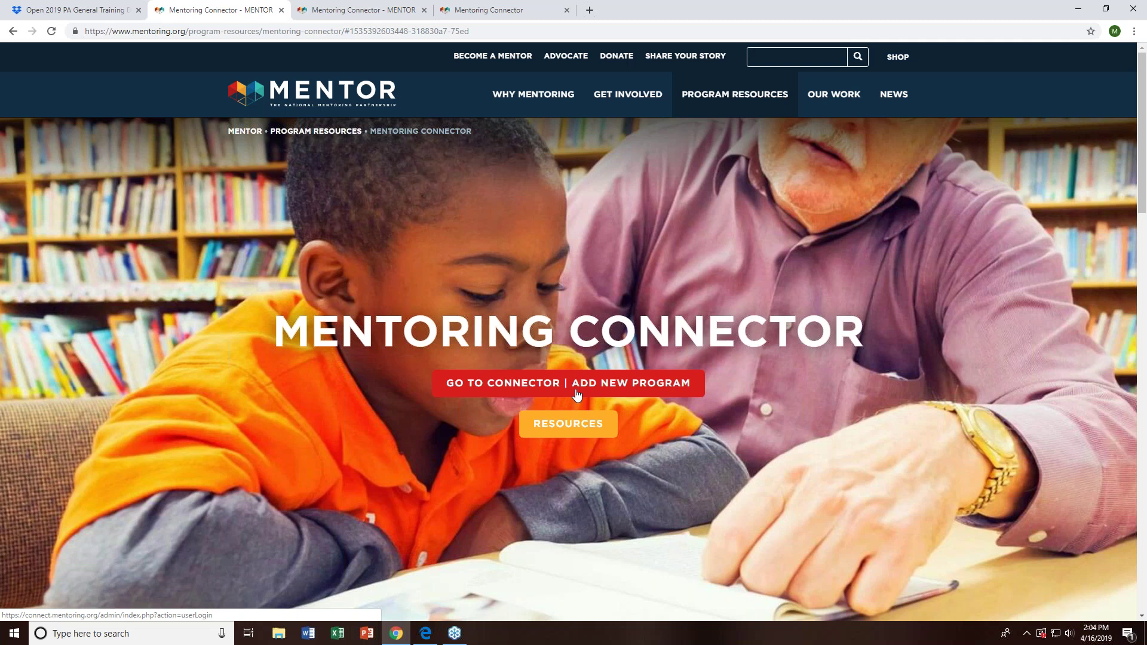
- Sign in to the Connector admin site in a new tab with the administrator's email and password
left_click(577, 395)
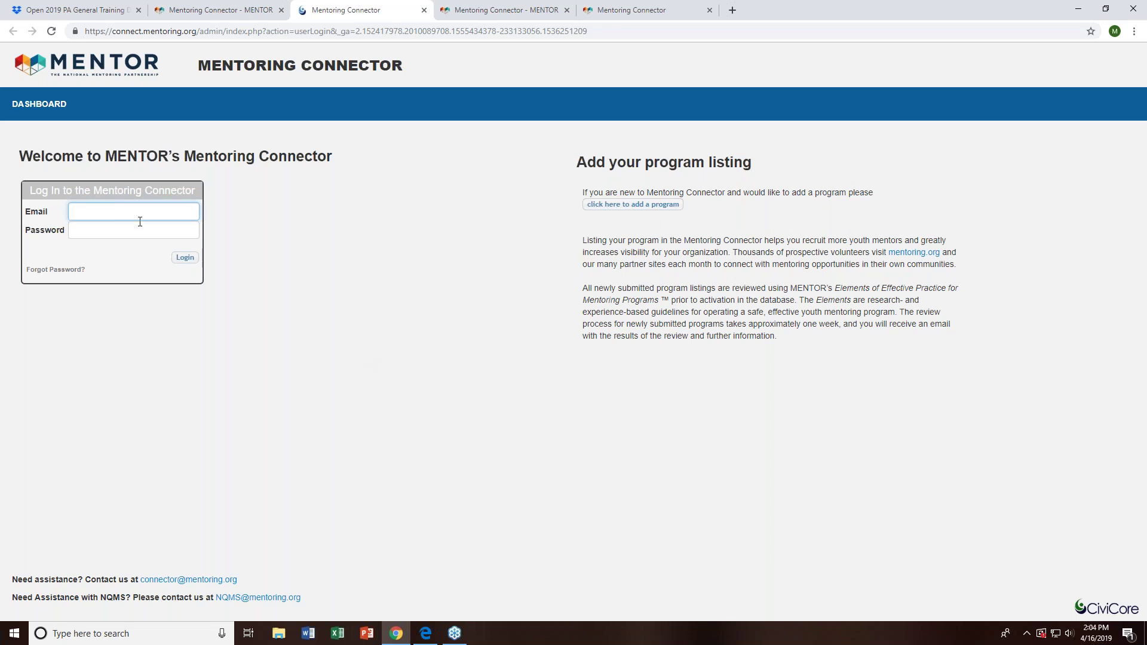
type("roman@")
key("Tab")
type("xxx")
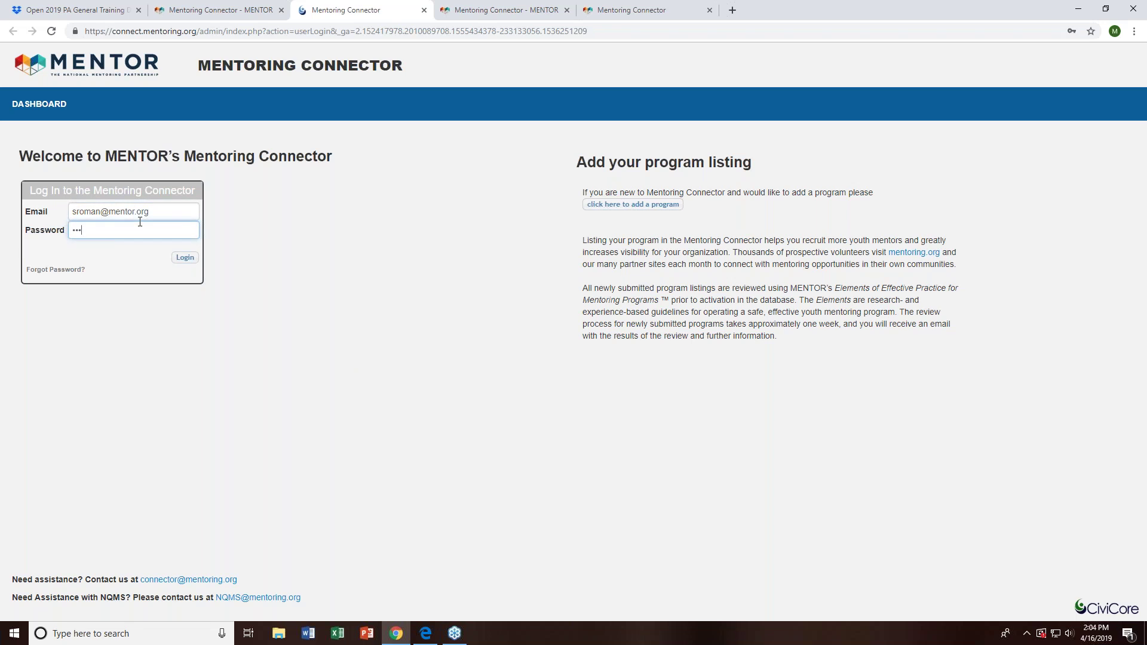
key("Return")
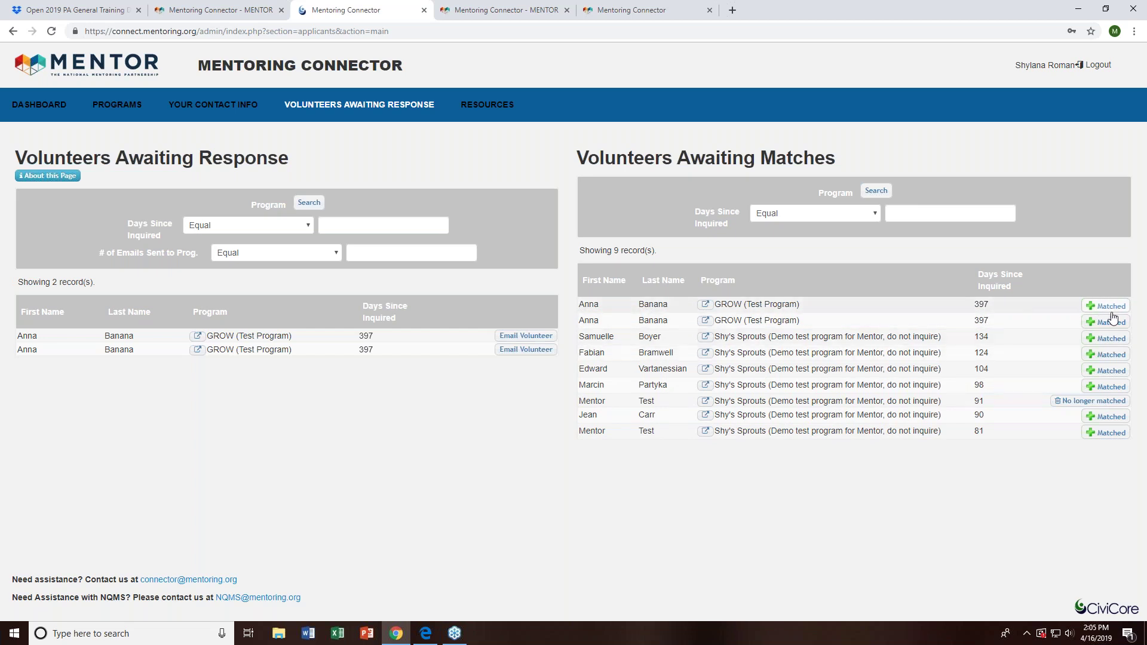
- Cancel a started match for the second volunteer and revert the 91-day volunteer to awaiting a match
left_click(1106, 322)
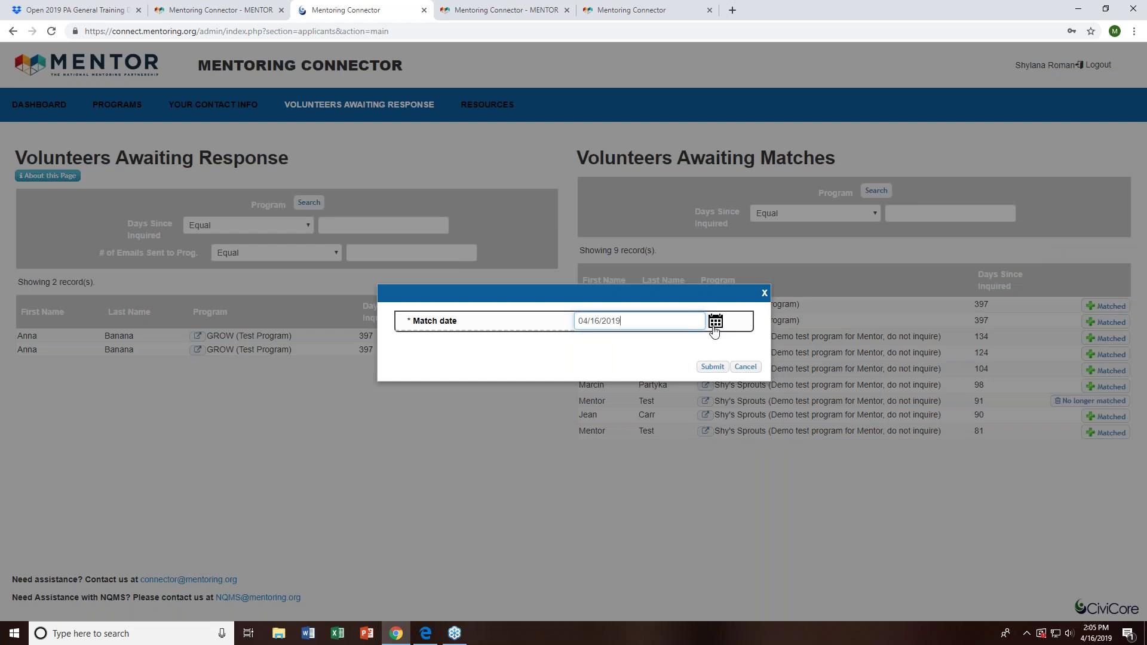
left_click(716, 323)
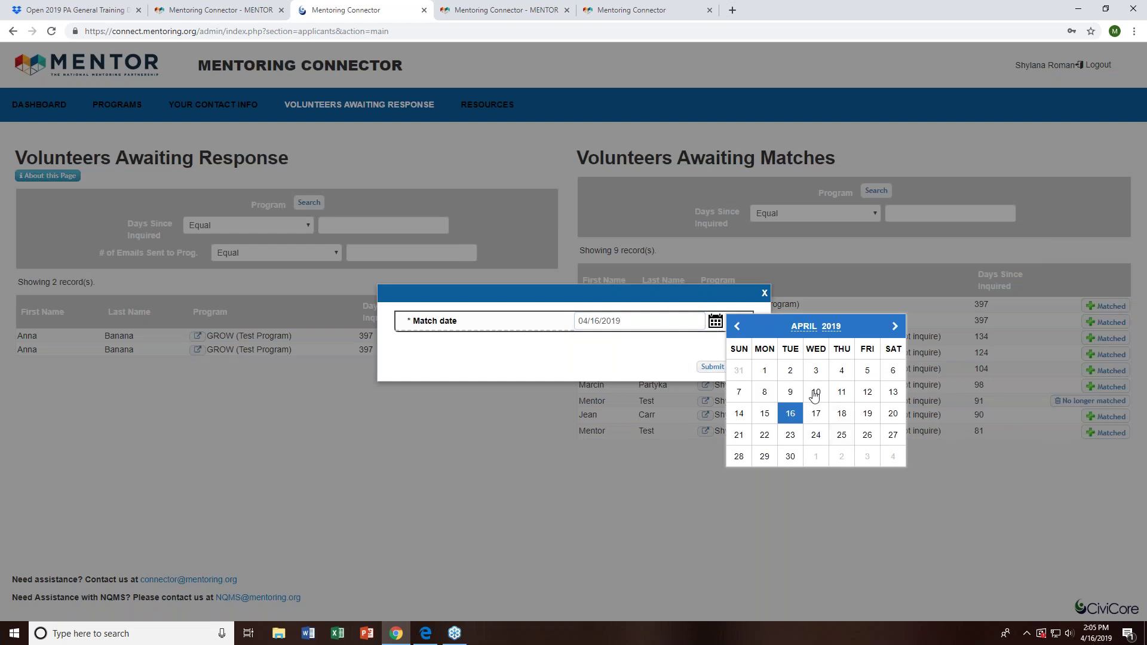
left_click(765, 292)
left_click(765, 292)
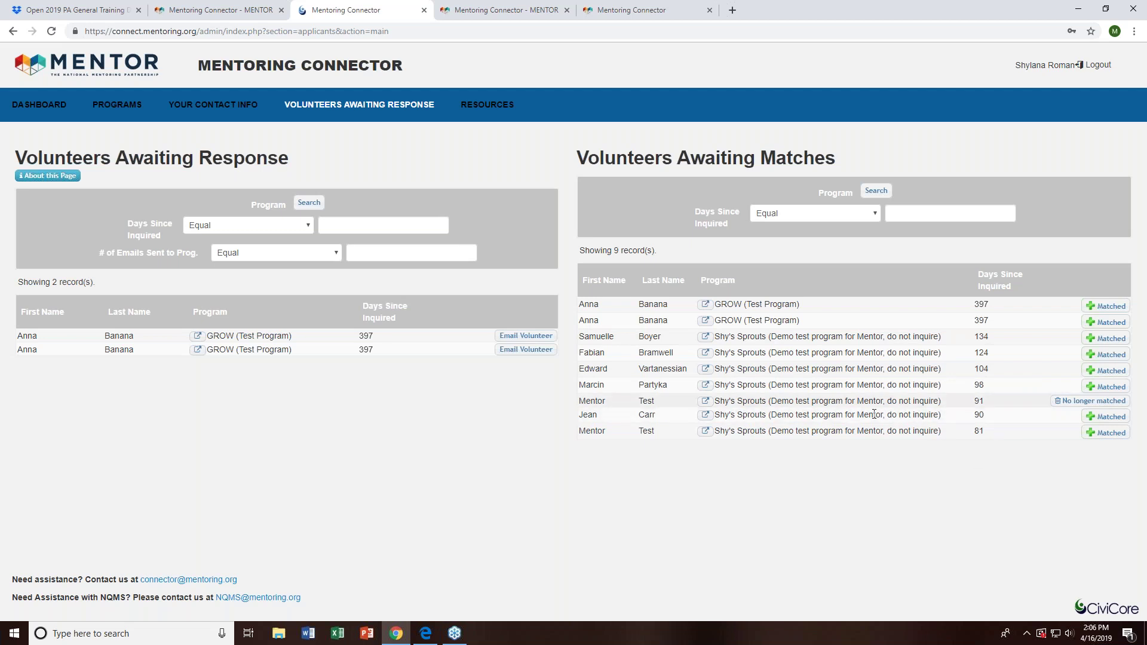
left_click(1065, 402)
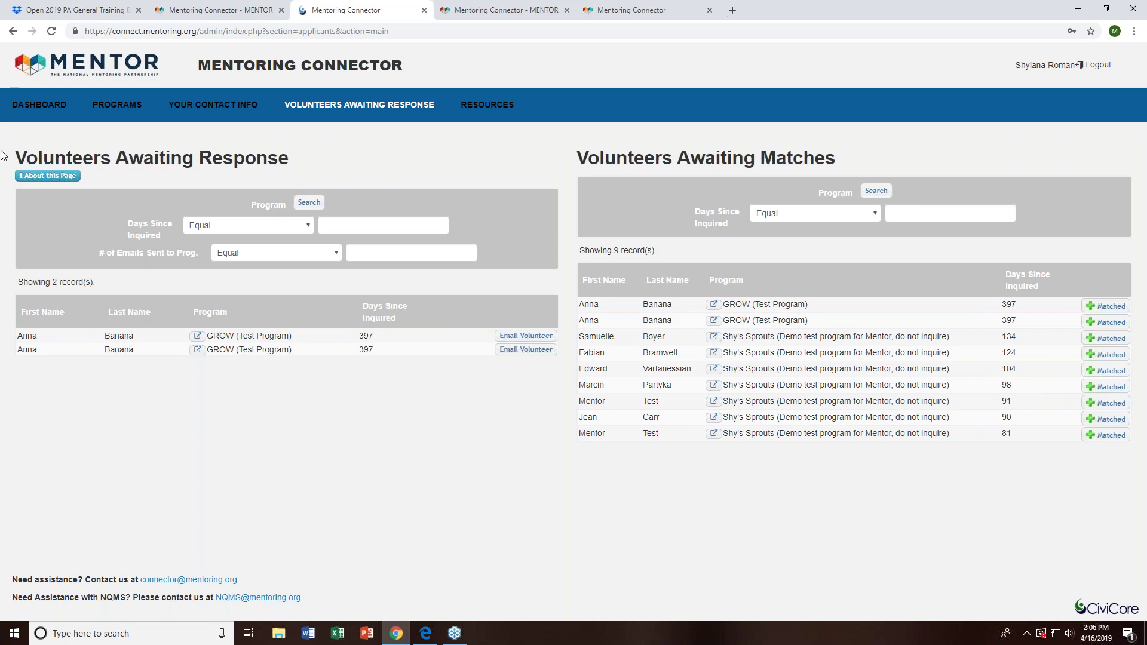
left_click_drag(11, 153, 341, 158)
- Send the template follow-up email to the first volunteer awaiting response
left_click(342, 159)
left_click(506, 335)
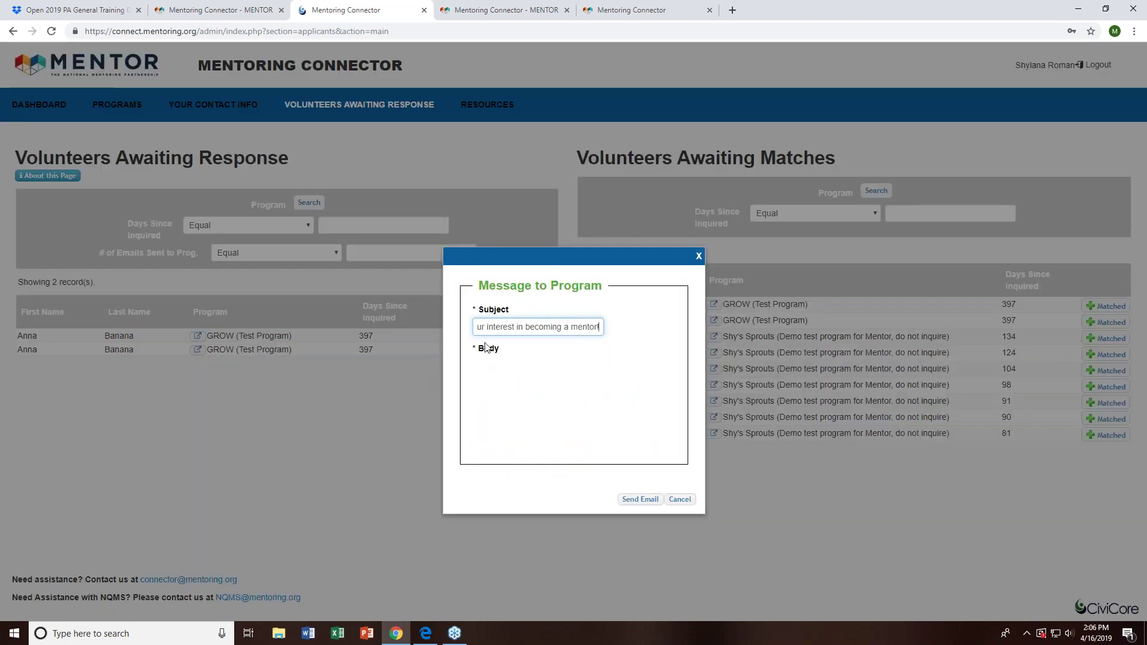
scroll(658, 454, "down", 4)
scroll(664, 459, "up", 2)
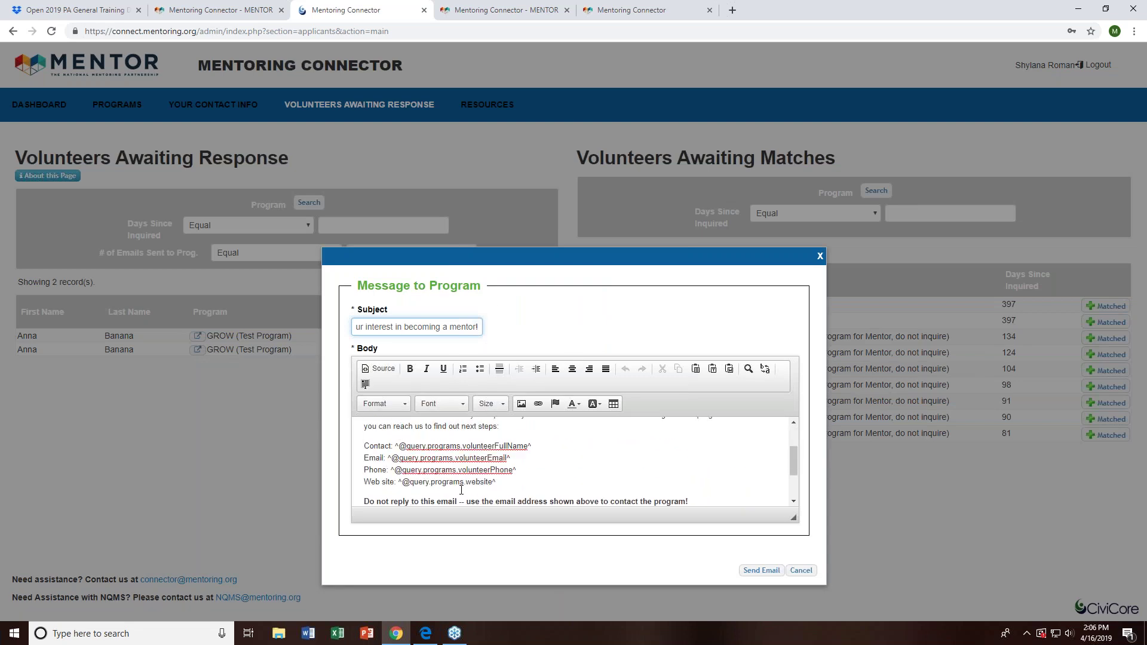
scroll(630, 472, "up", 3)
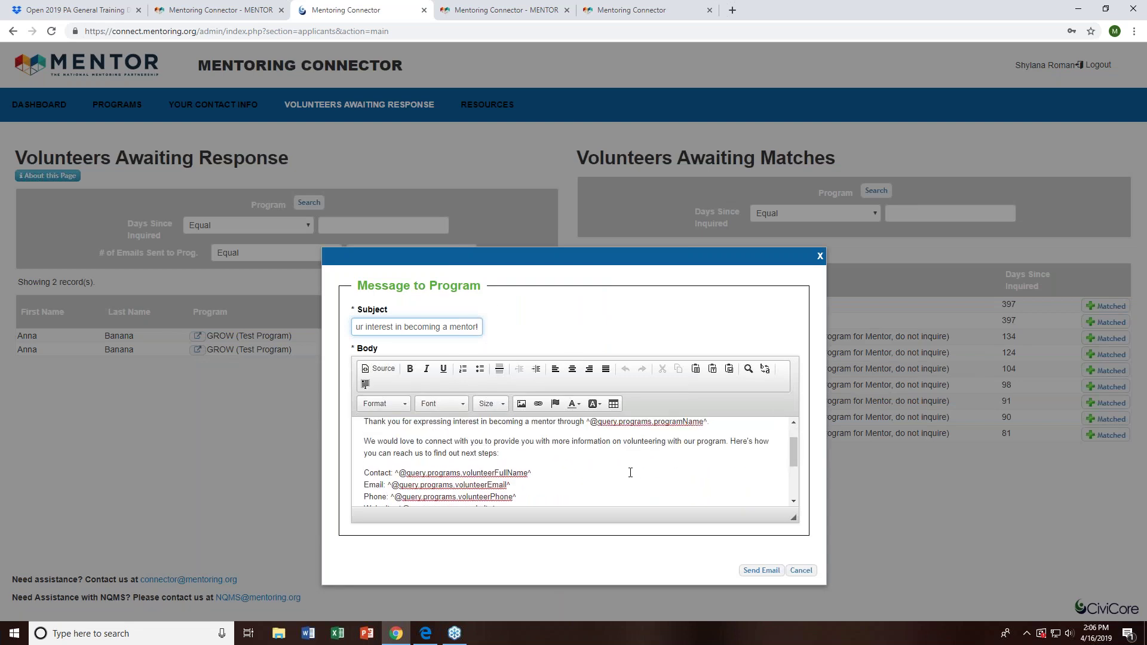
left_click(747, 572)
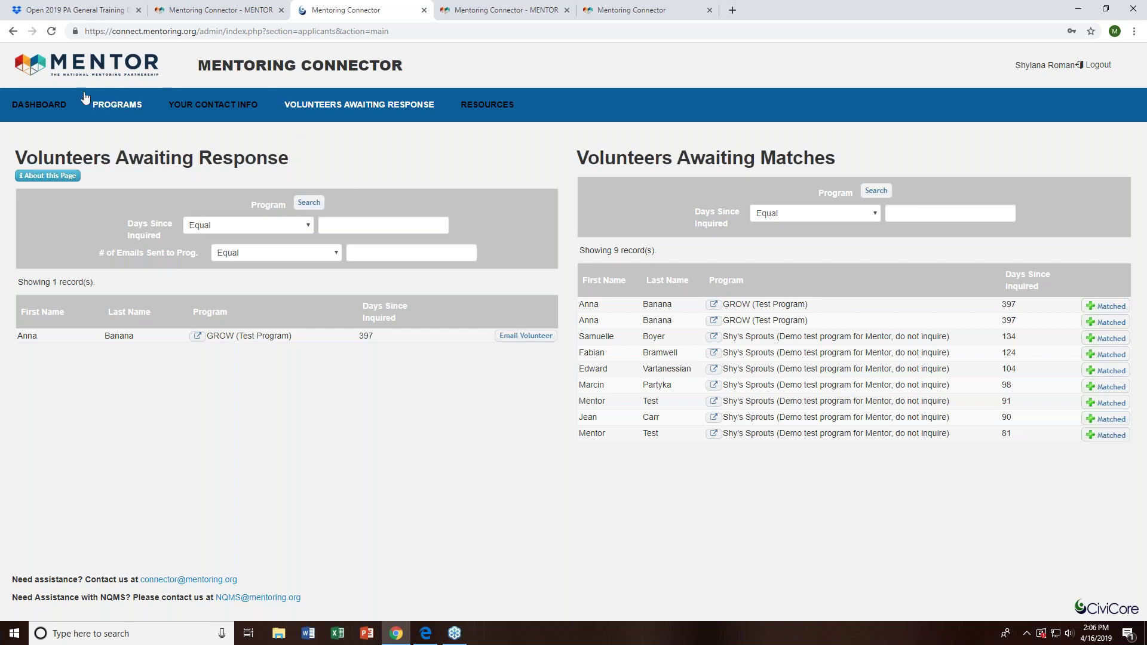
left_click(94, 116)
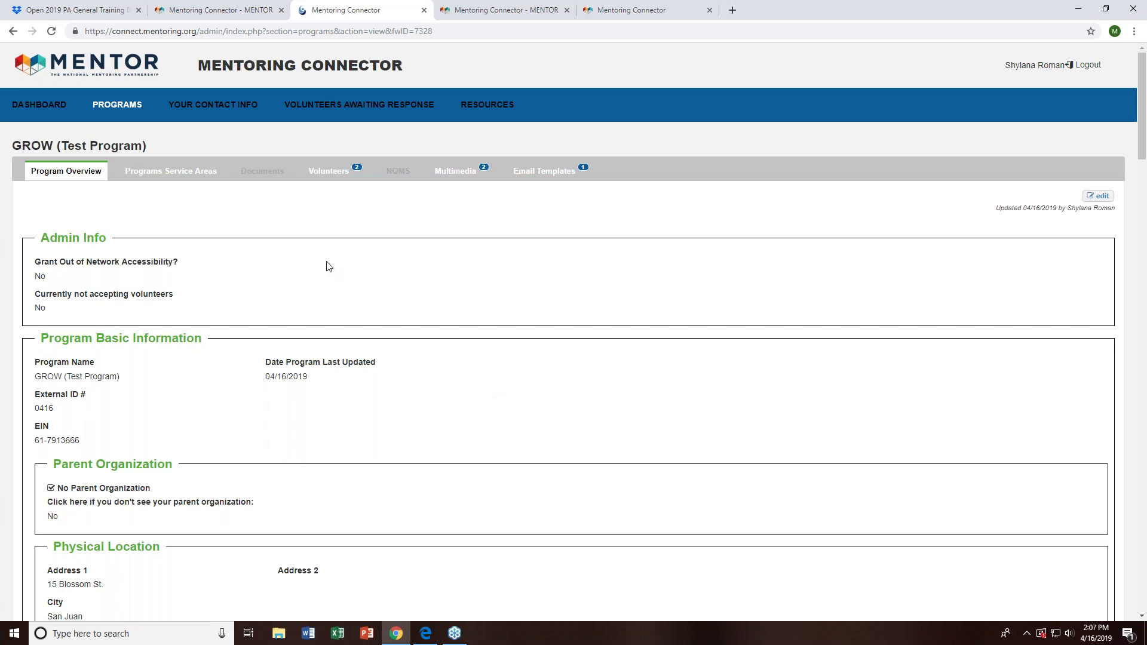
- Highlight the 'Currently not accepting volunteers' field on the GROW (Test Program) overview
left_click_drag(179, 294, 34, 297)
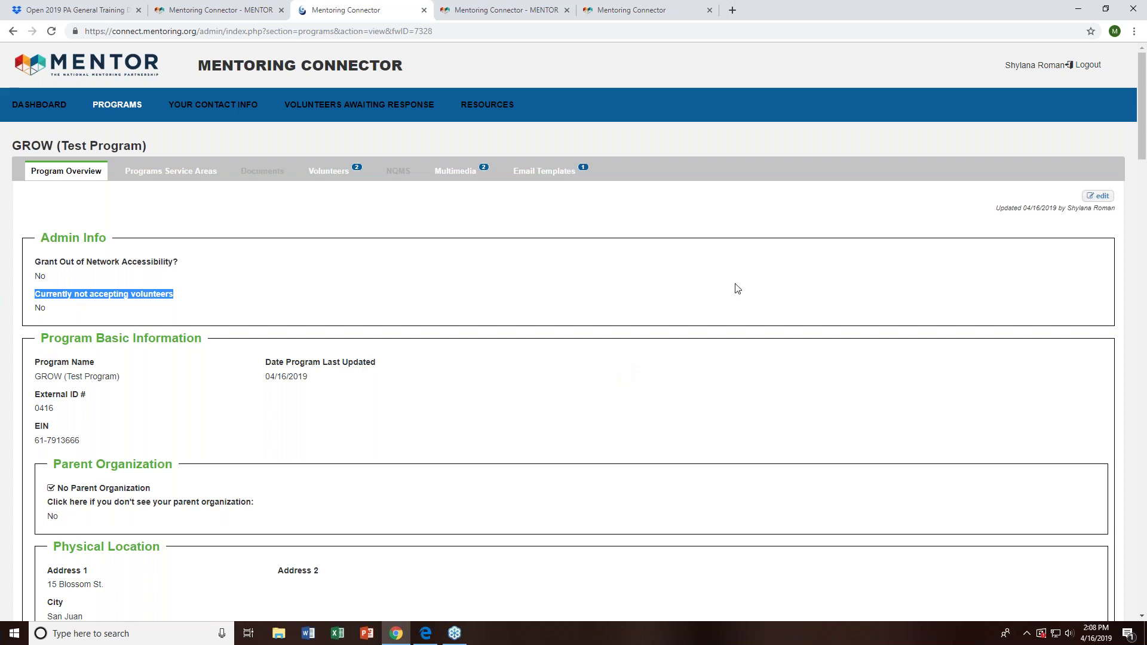
- Set GROW (Test Program) to 'Currently not accepting volunteers' and submit the change
left_click(1097, 197)
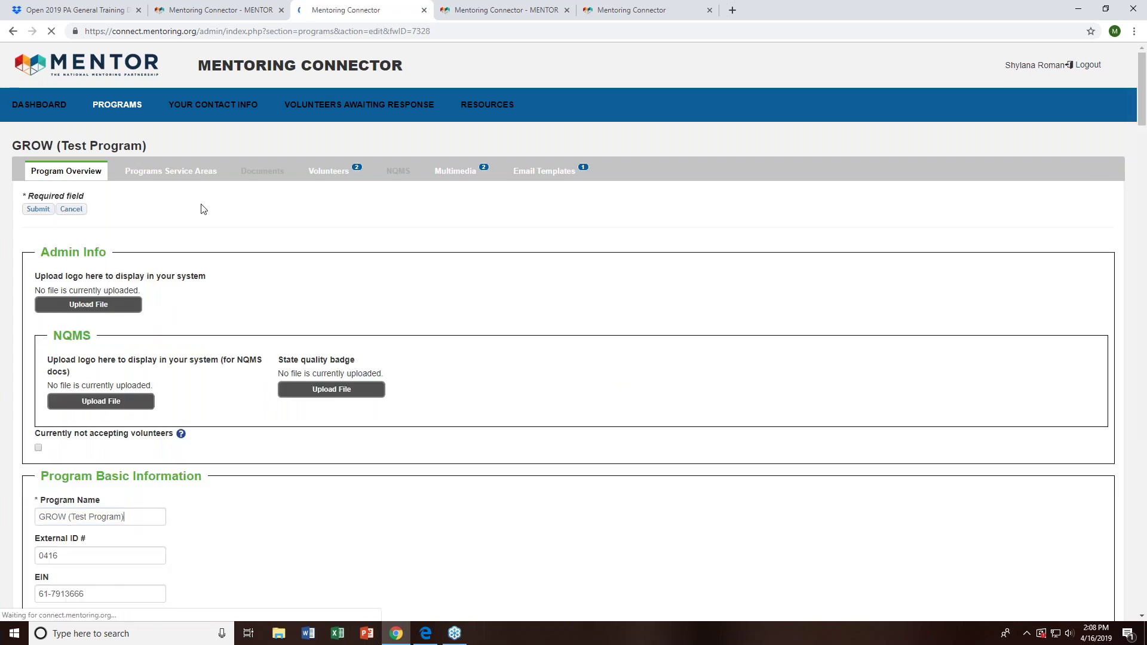
scroll(36, 389, "down", 1)
left_click(38, 398)
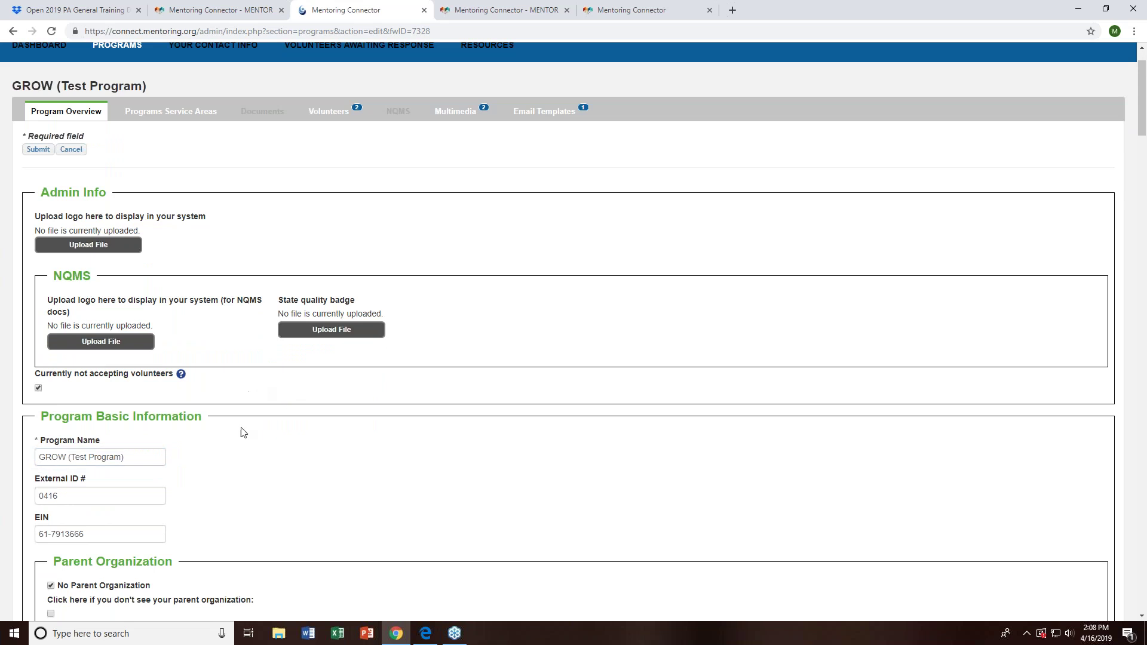
scroll(351, 411, "up", 1)
left_click(37, 209)
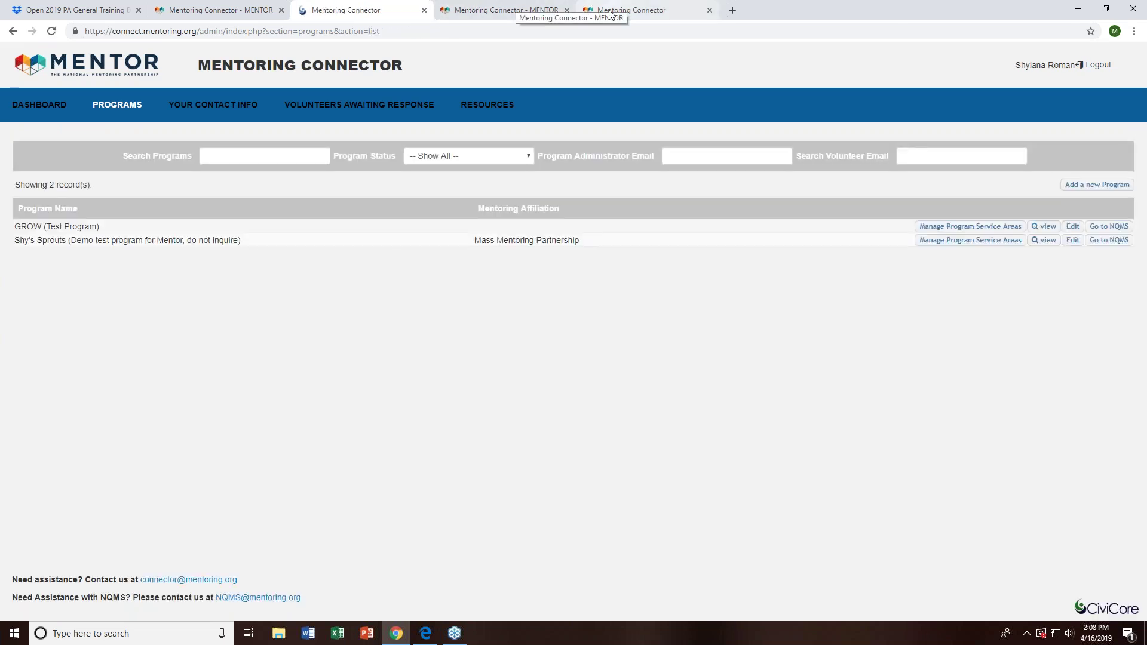
left_click(610, 14)
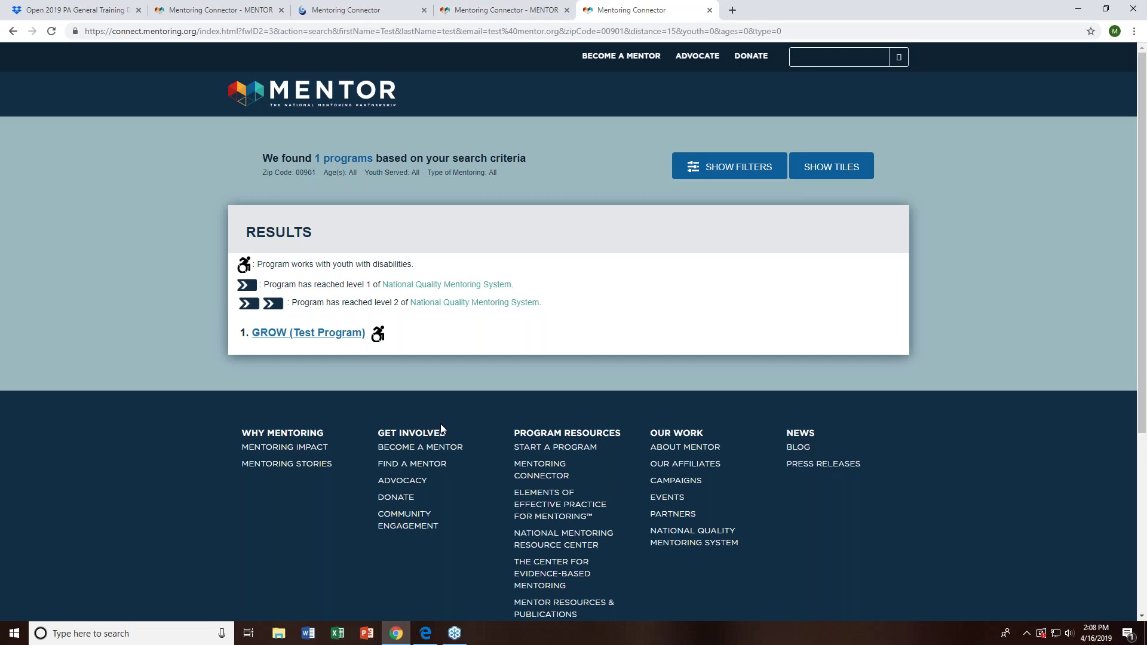
- Show GROW as a program tile and open and close its contact form without submitting
left_click(297, 338)
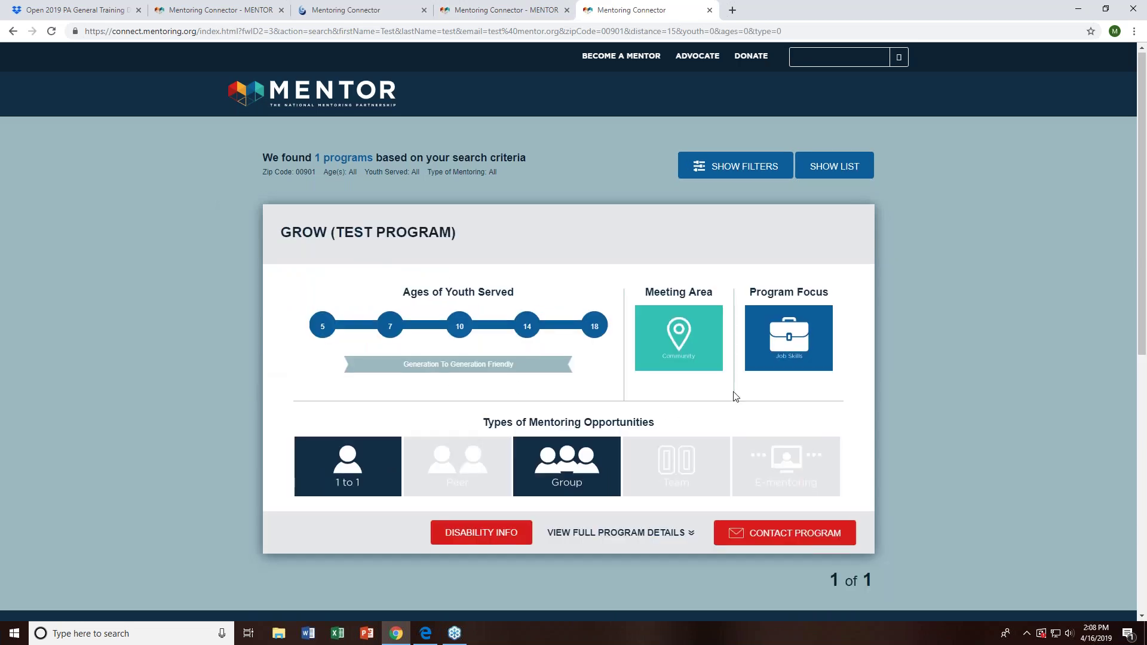
scroll(741, 388, "down", 1)
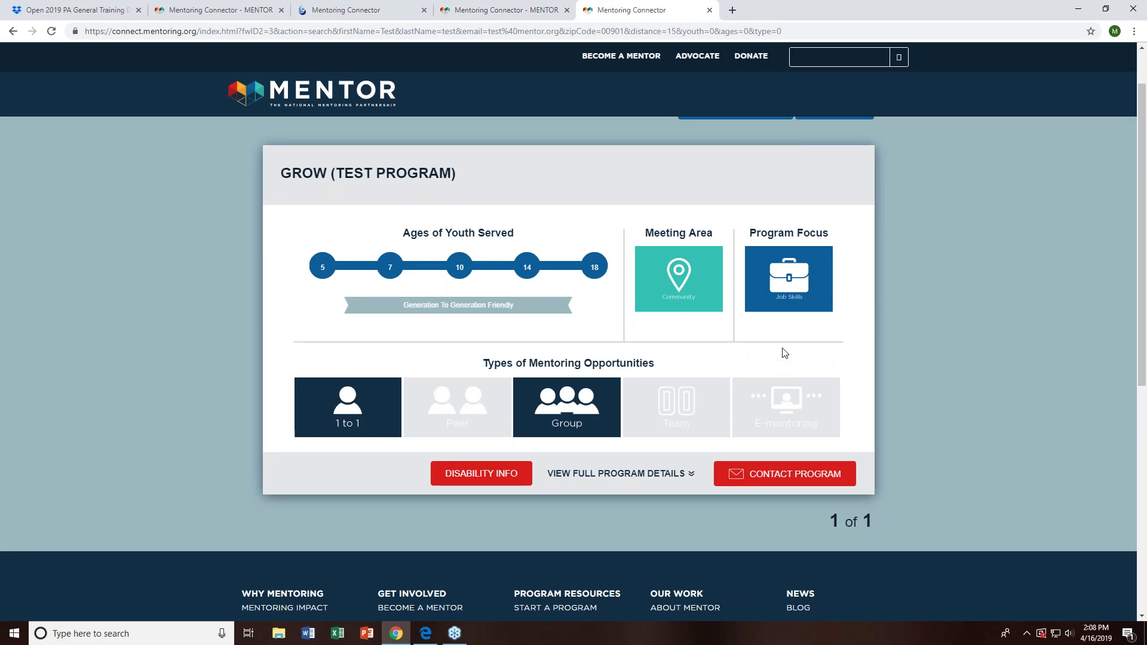
left_click(763, 487)
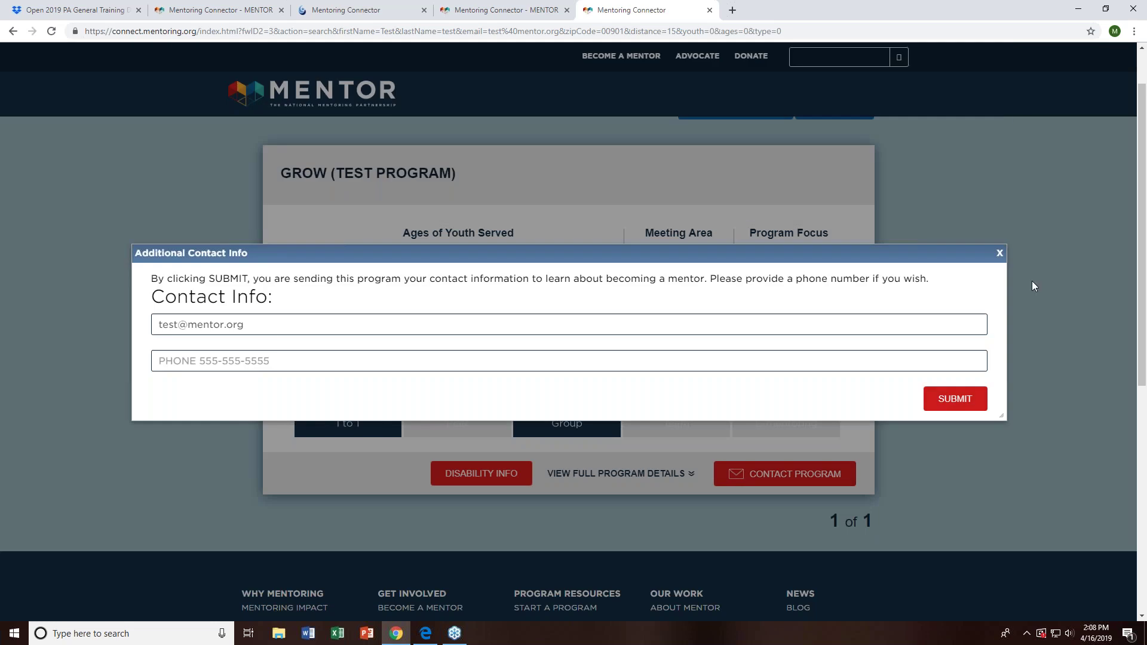
left_click(1000, 255)
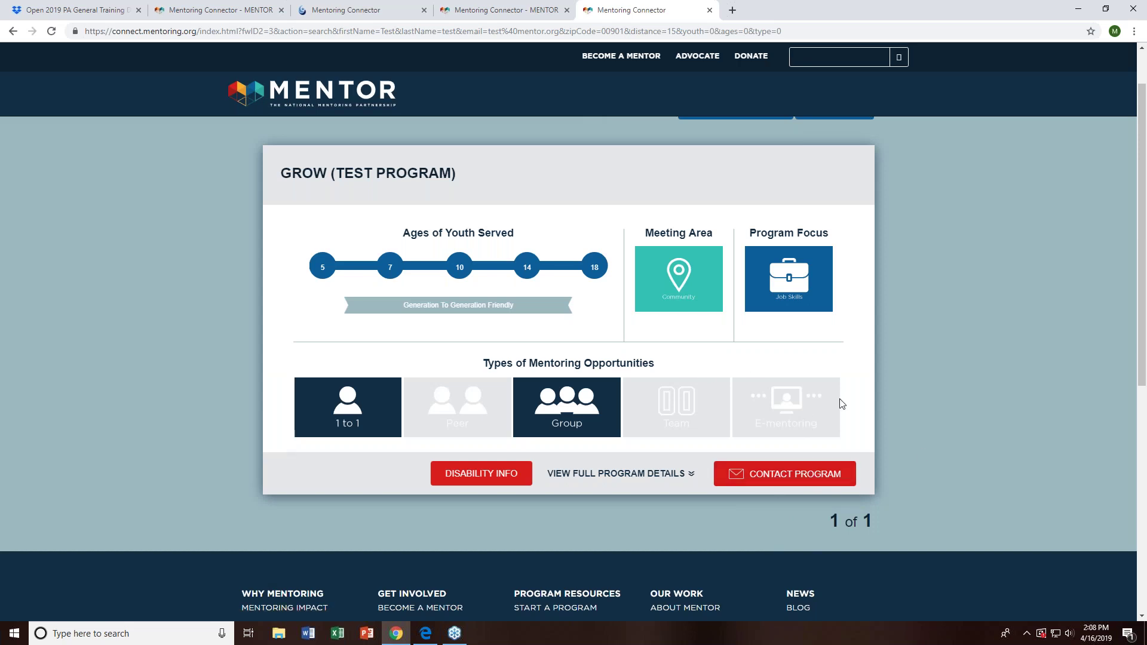
left_click(782, 475)
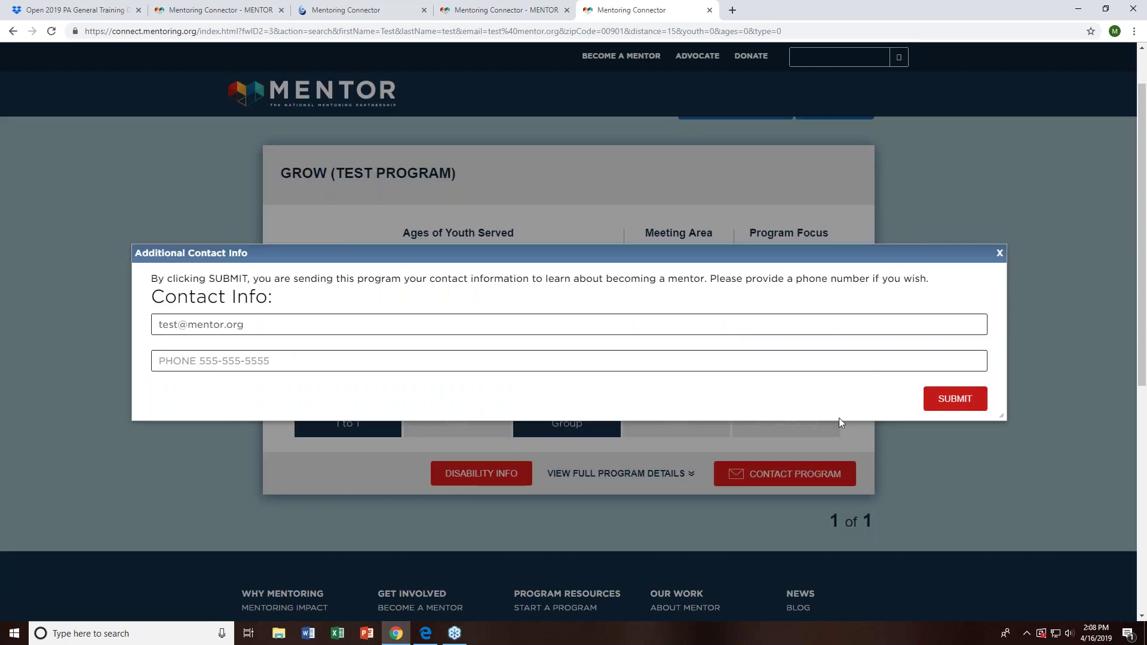
left_click(999, 257)
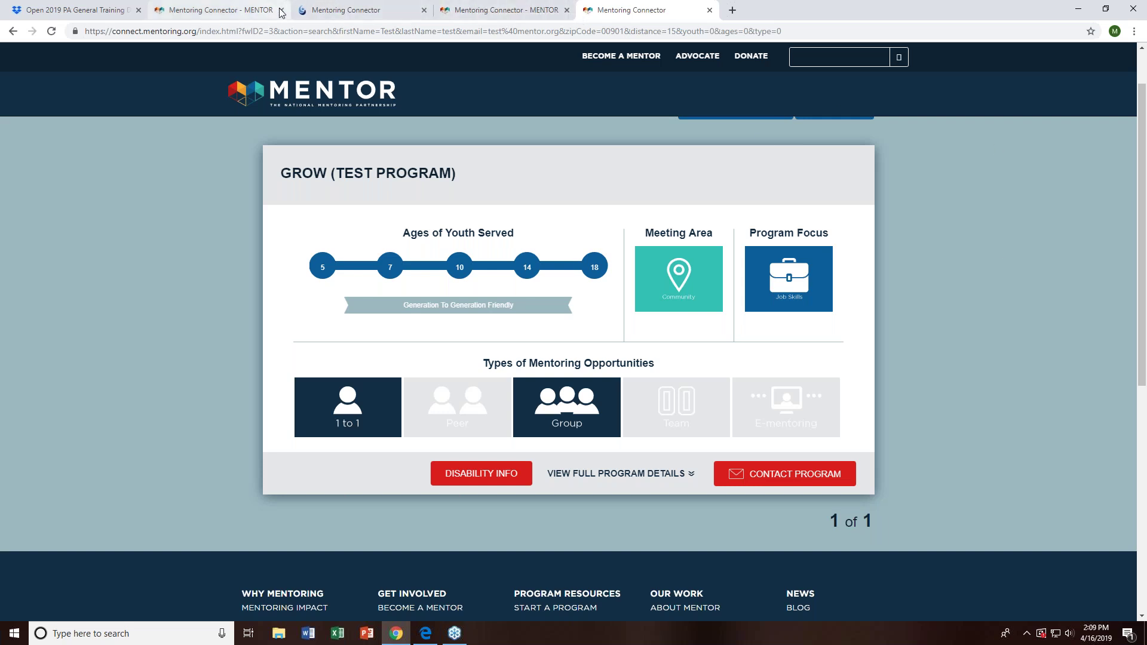
- Switch back to the admin programs list and open GROW (Test Program)'s overview
left_click(225, 12)
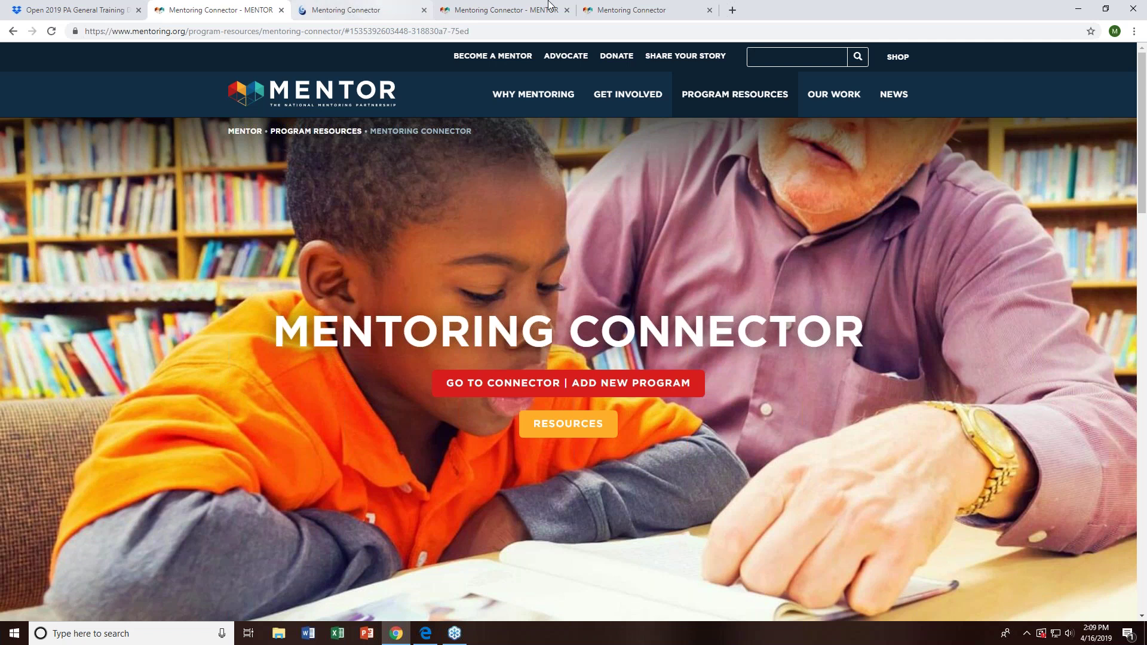
left_click(508, 10)
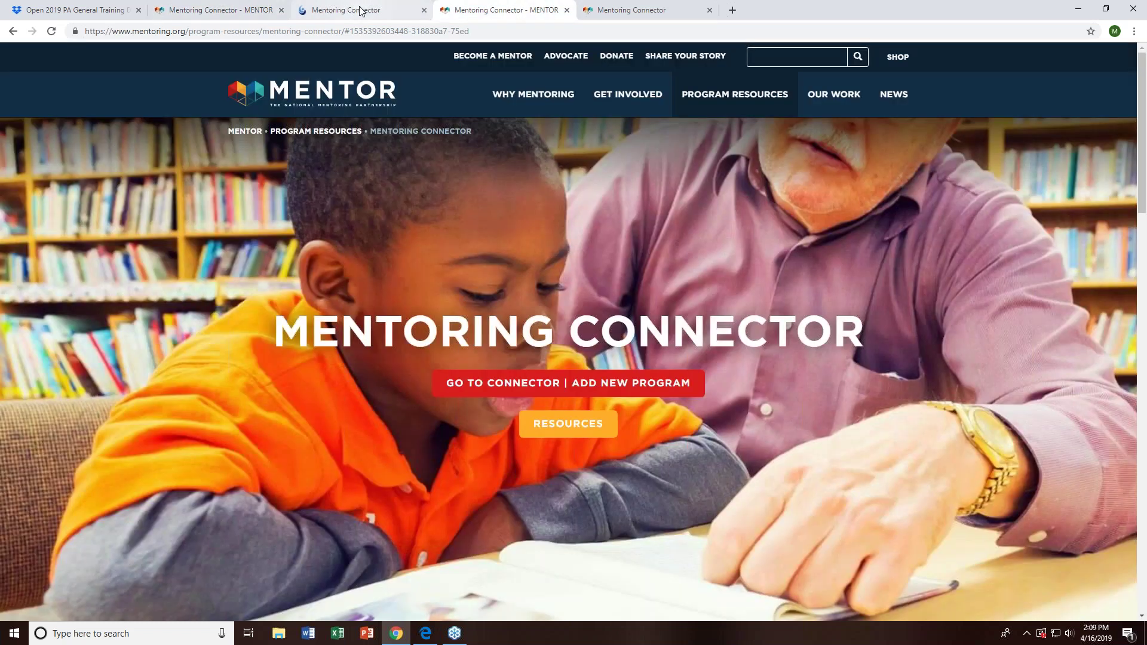
left_click(358, 11)
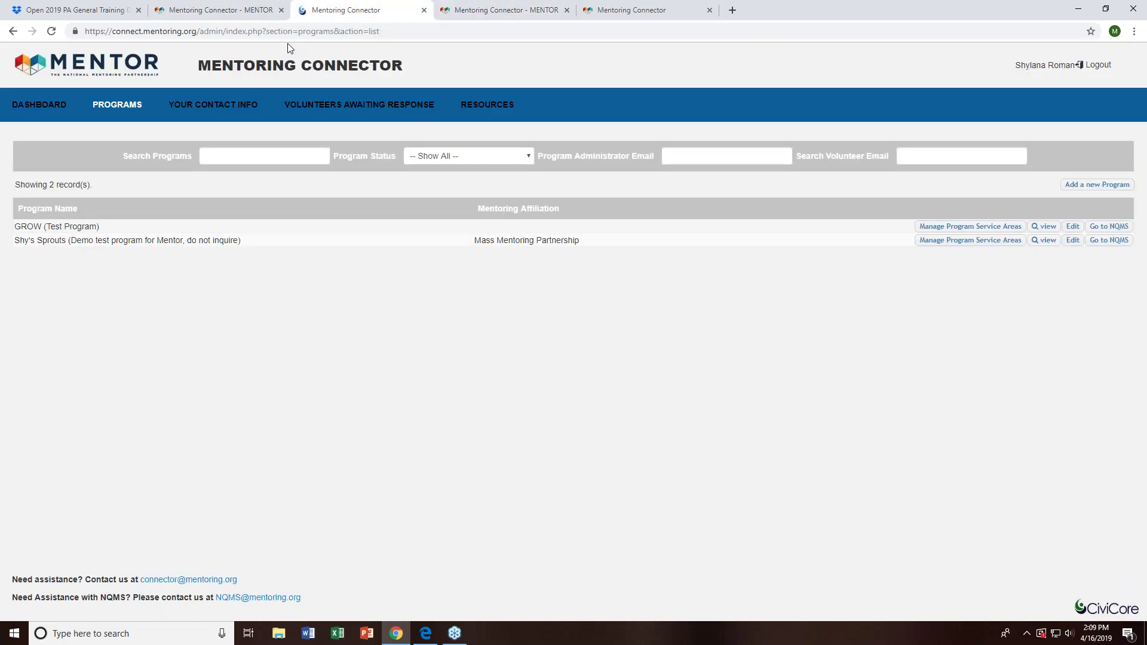
left_click(463, 229)
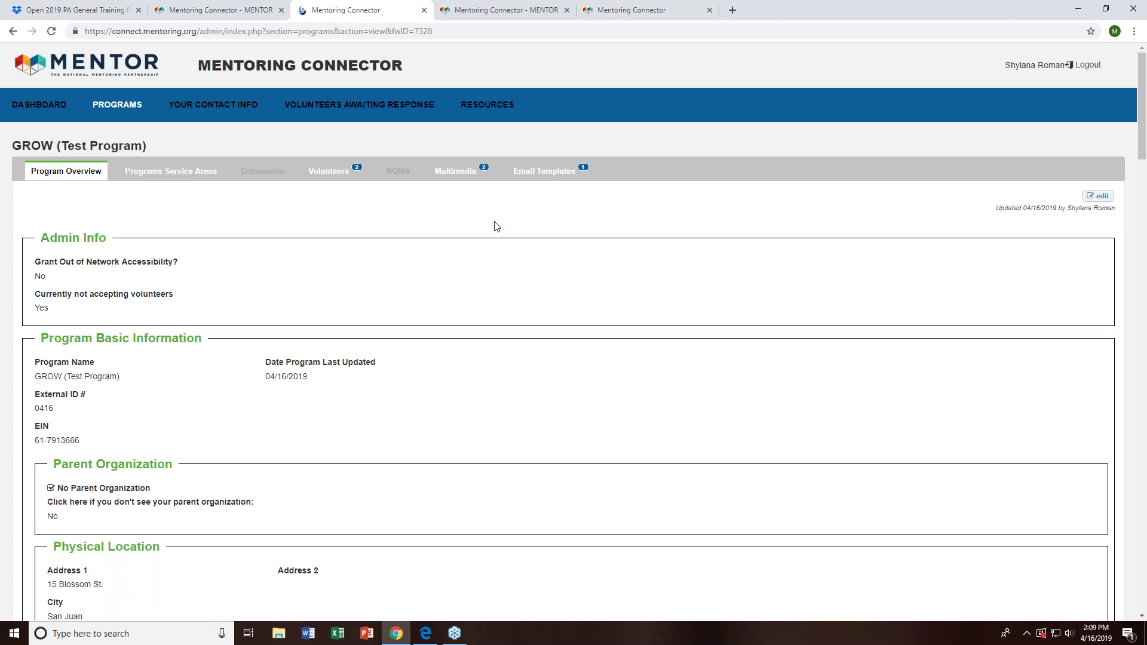
- Copy & Customize the Original Program Response to Volunteer template in GROW's email templates
left_click(544, 171)
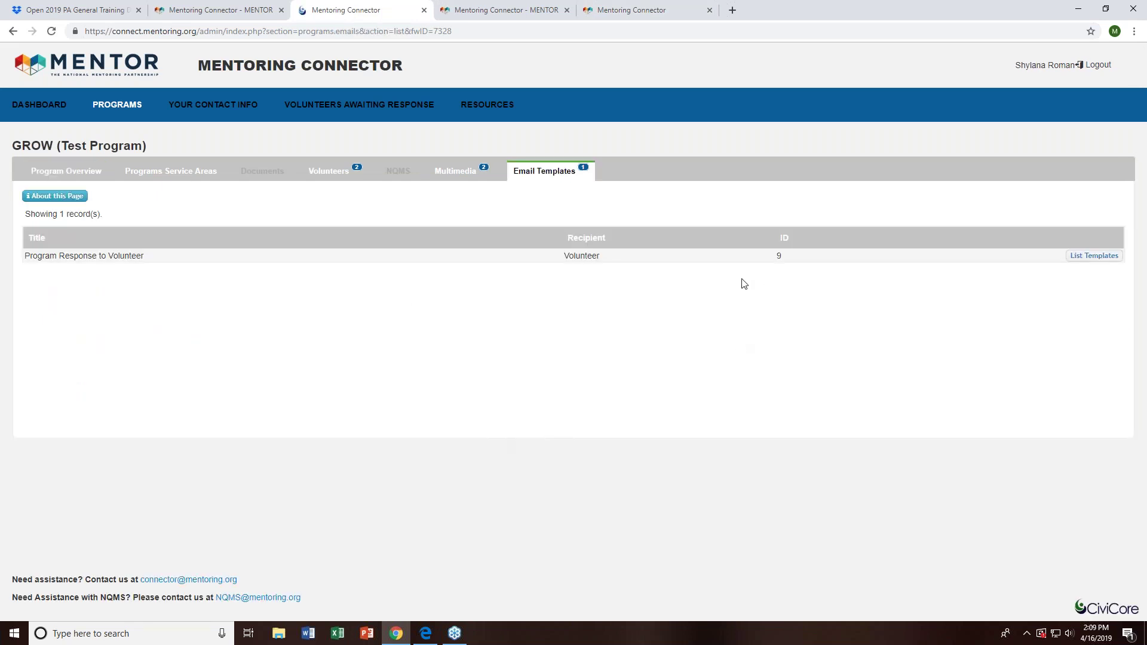
left_click(1081, 258)
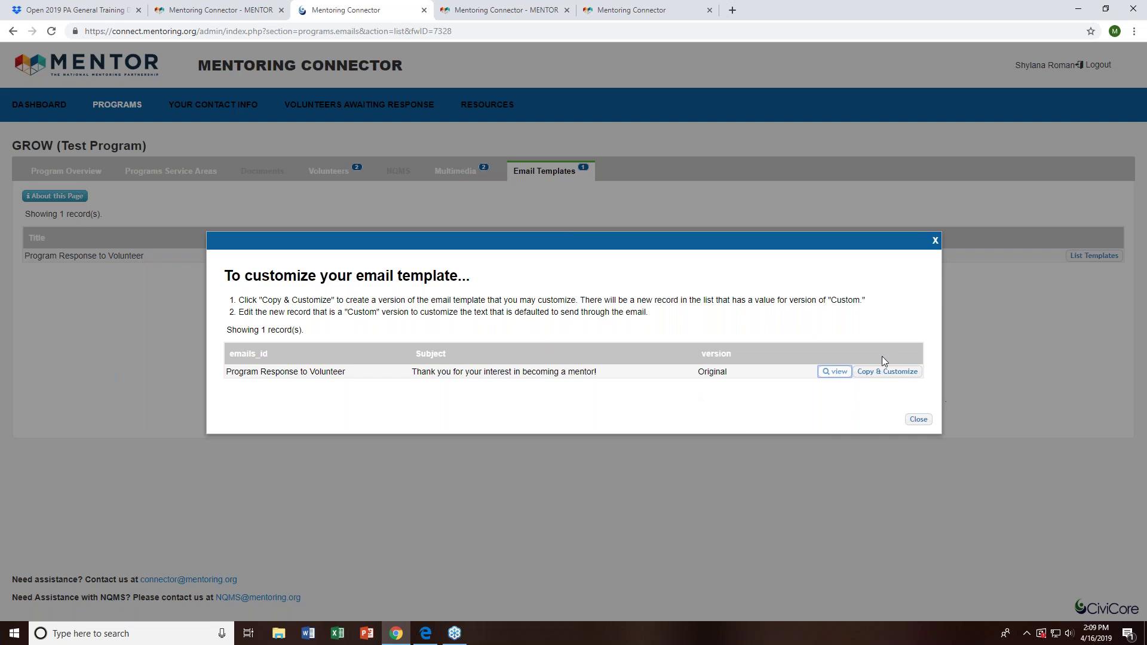
left_click(879, 375)
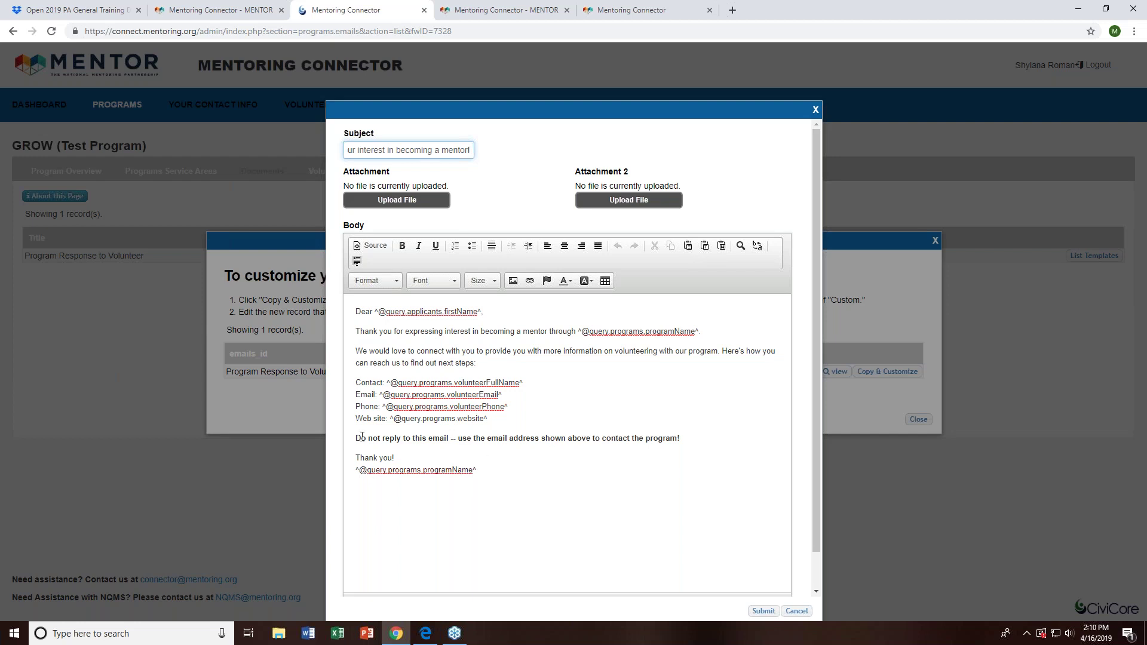
- Point out the 'Do not reply' line and the four contact detail lines in the template body
left_click_drag(357, 438, 682, 437)
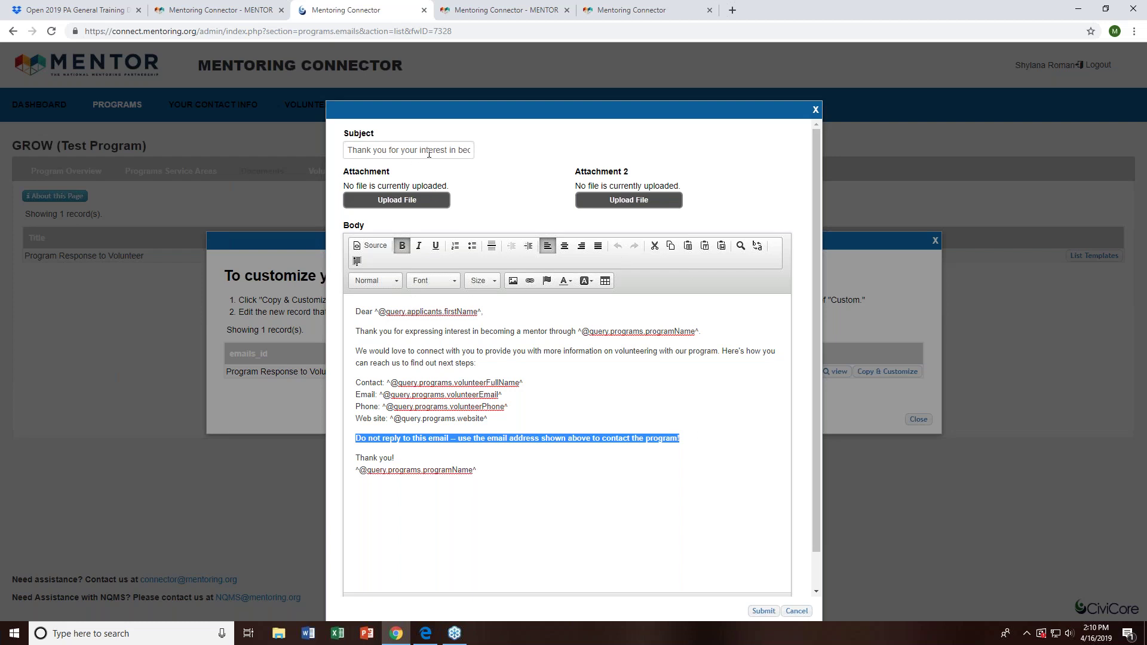
left_click_drag(537, 419, 336, 384)
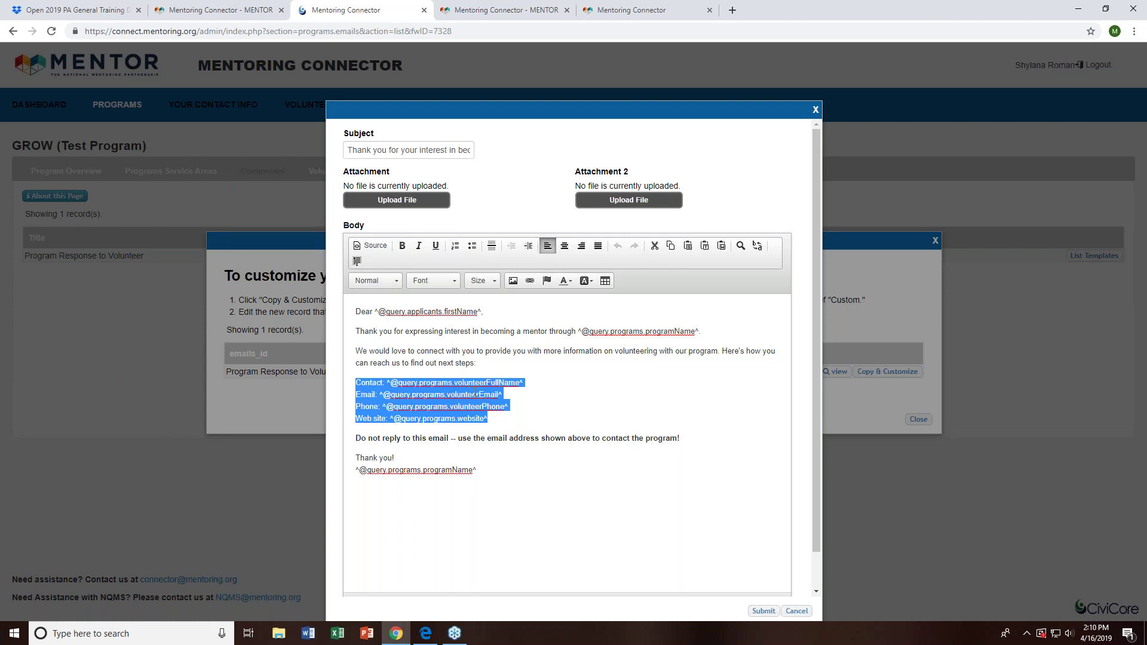
left_click(583, 381)
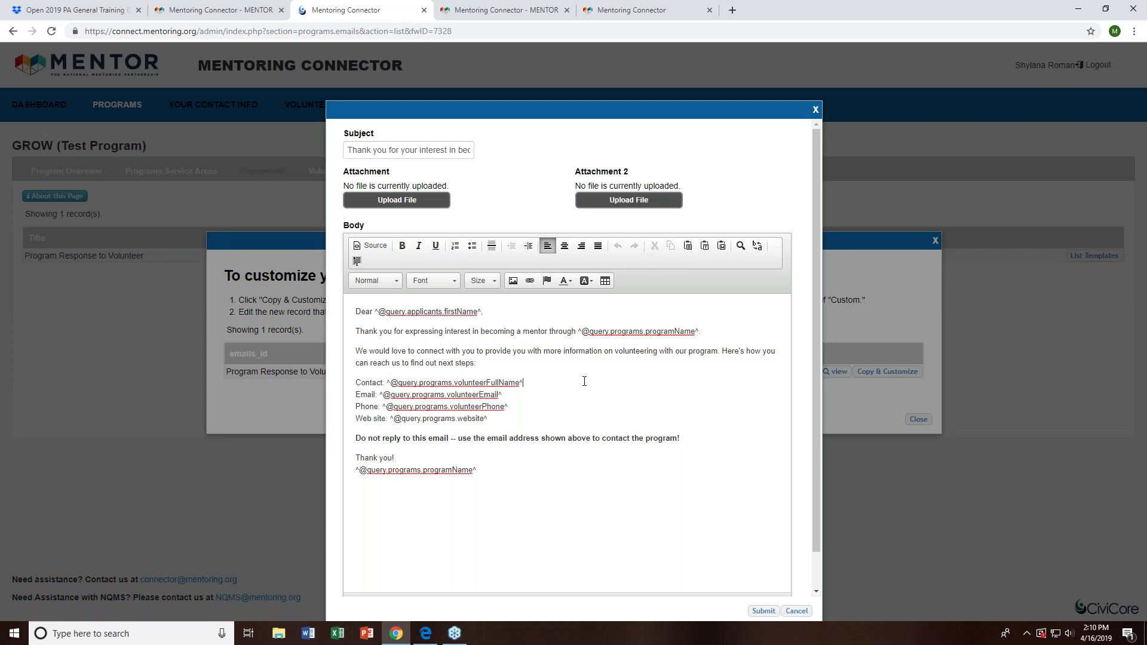
- Cancel the template editor without changes and close the template versions list
scroll(667, 475, "down", 1)
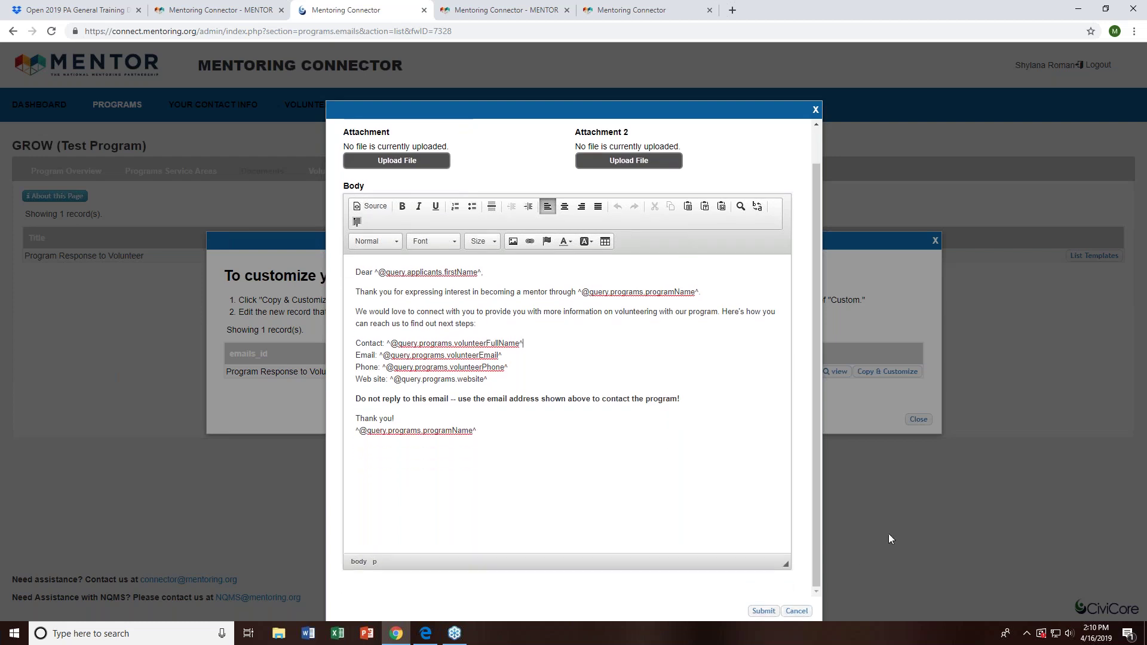
left_click(797, 612)
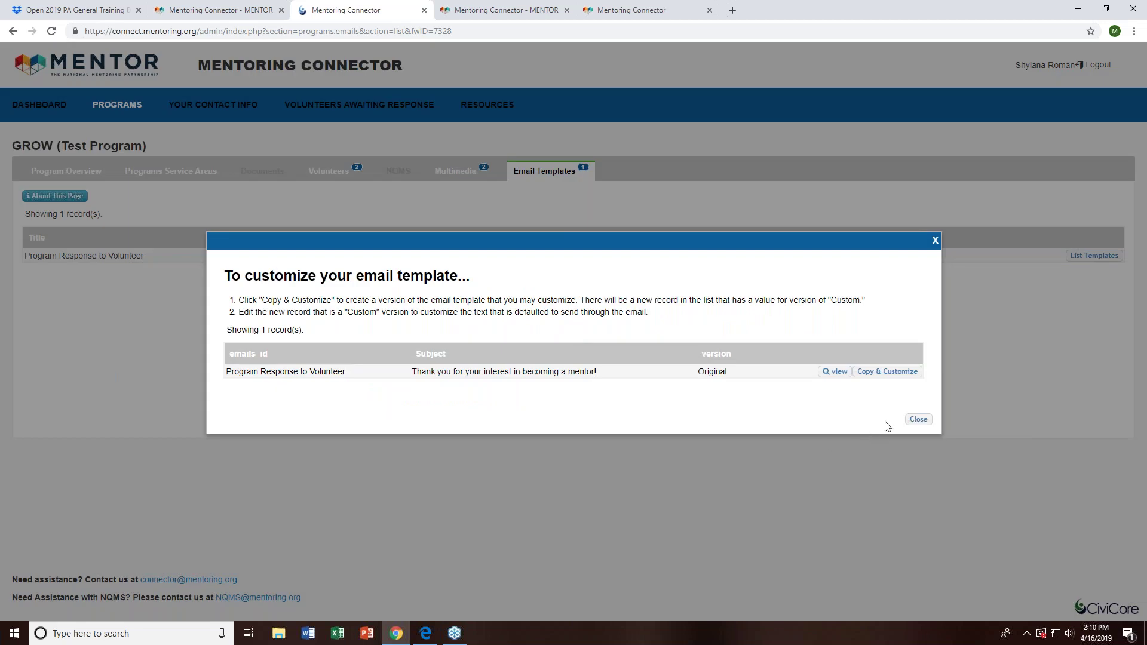
left_click(913, 421)
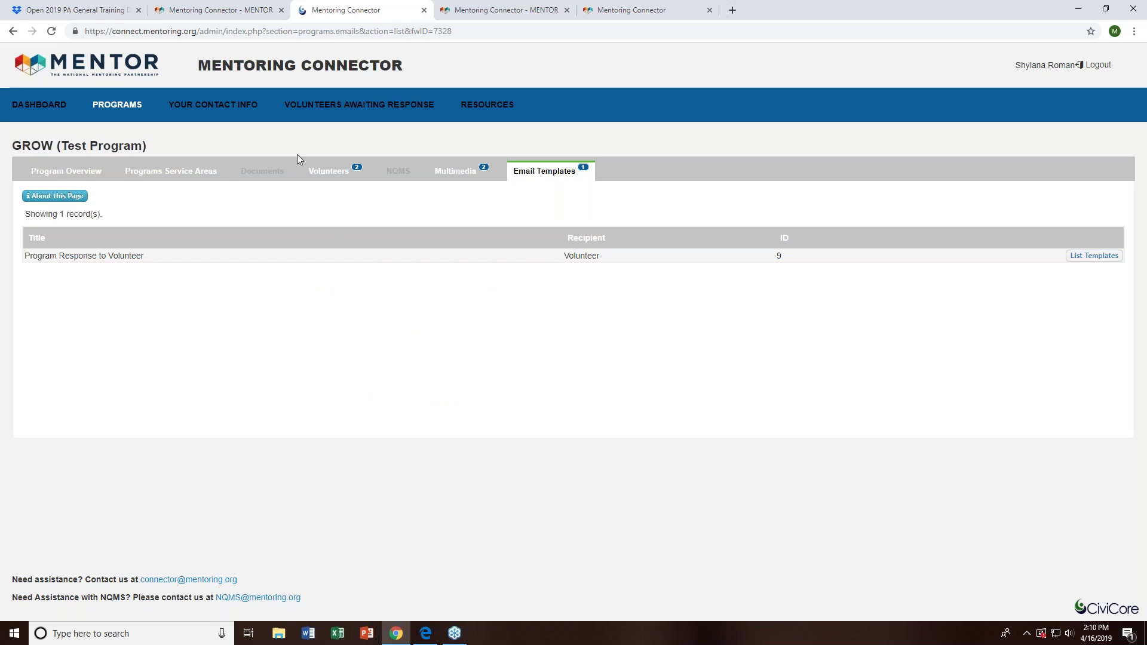
left_click(345, 176)
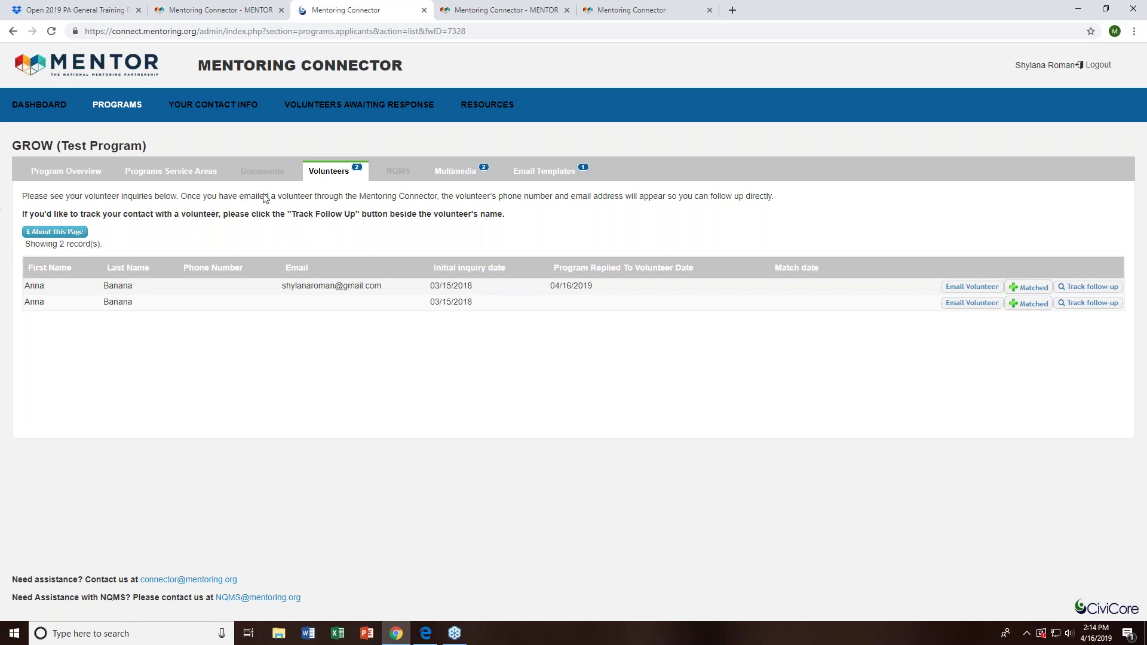
- Open YOUR CONTACT INFO to view the signed-in administrator's profile
left_click(206, 114)
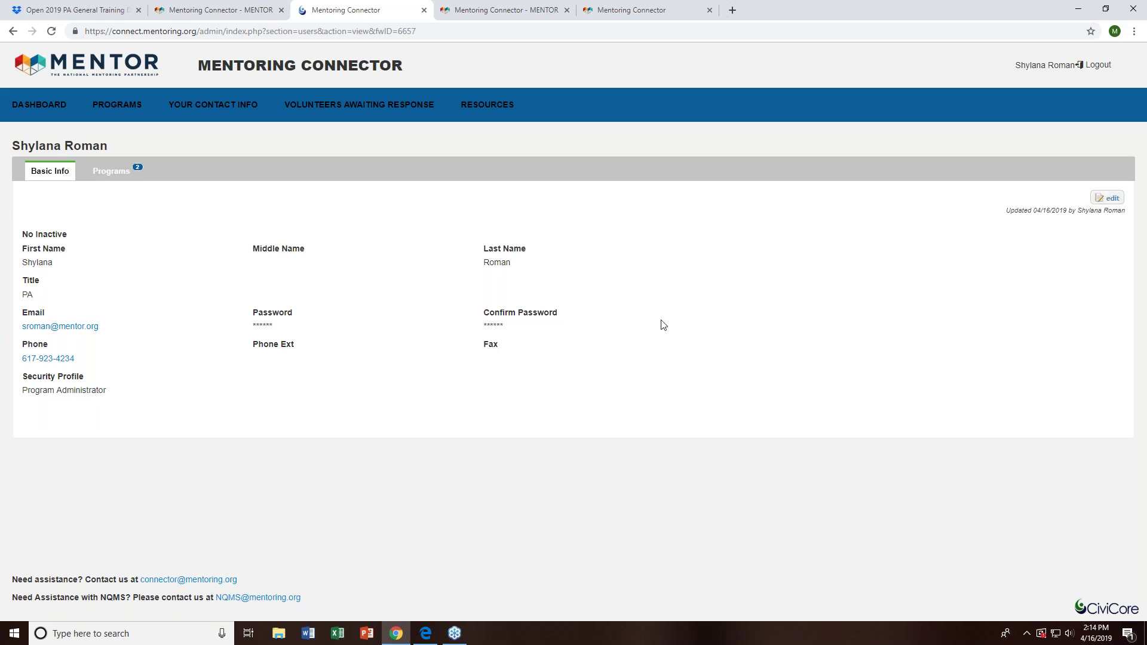
- Cancel the administrator's Basic Info edits without saving, then go to the Programs list
left_click(1109, 198)
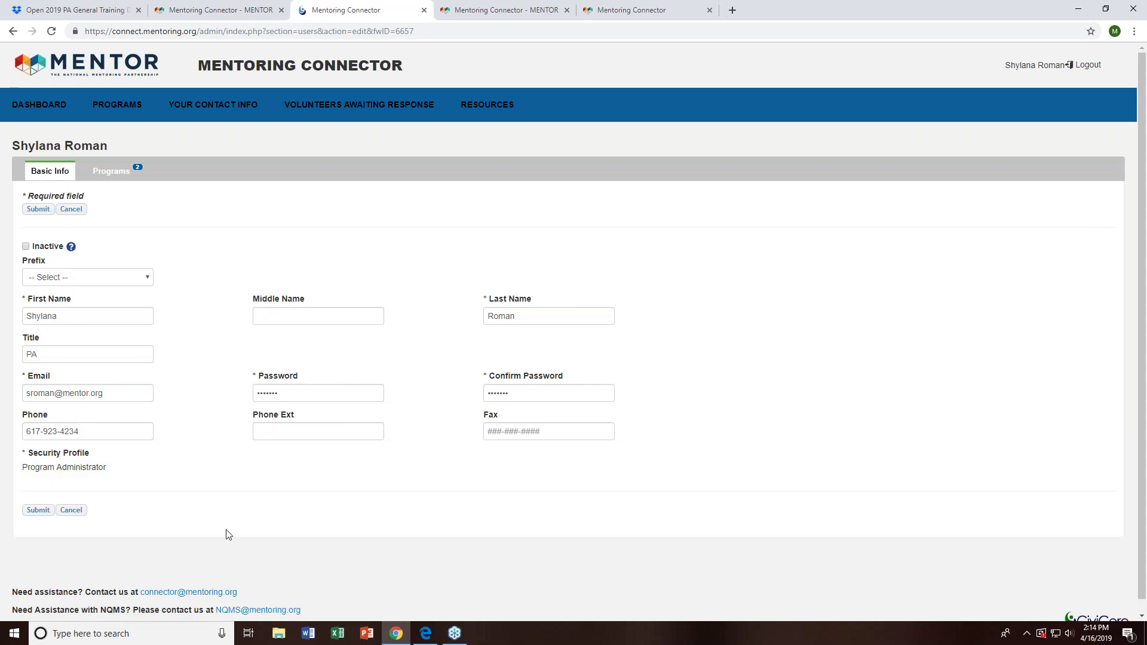
left_click(255, 394)
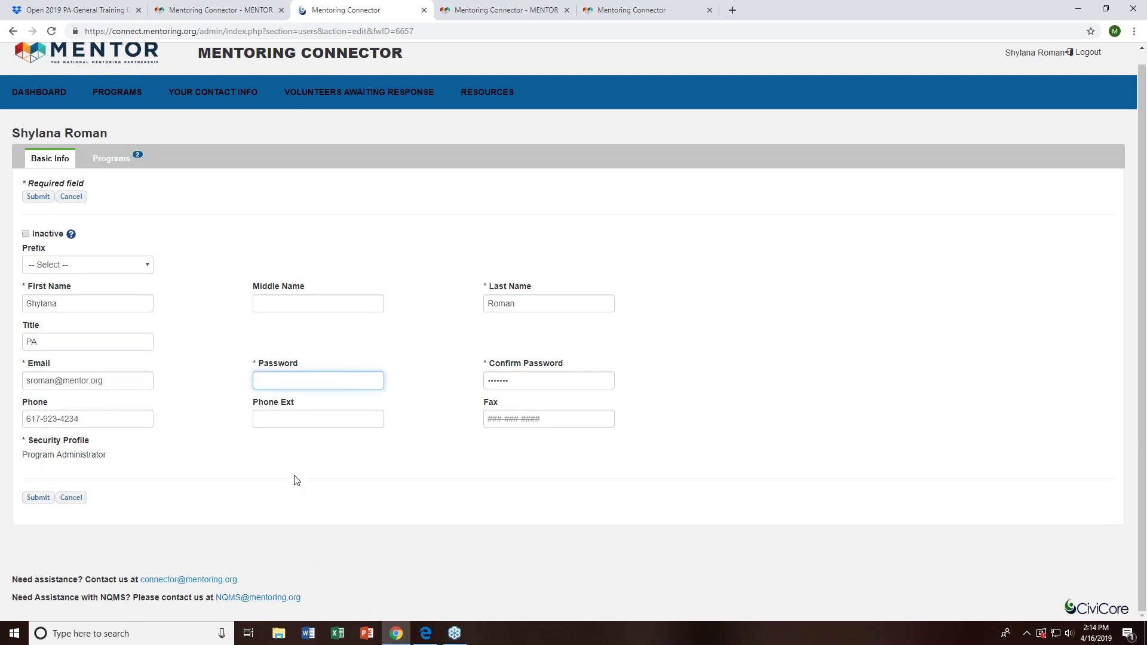
left_click(64, 307)
double_click(65, 306)
left_click(158, 378)
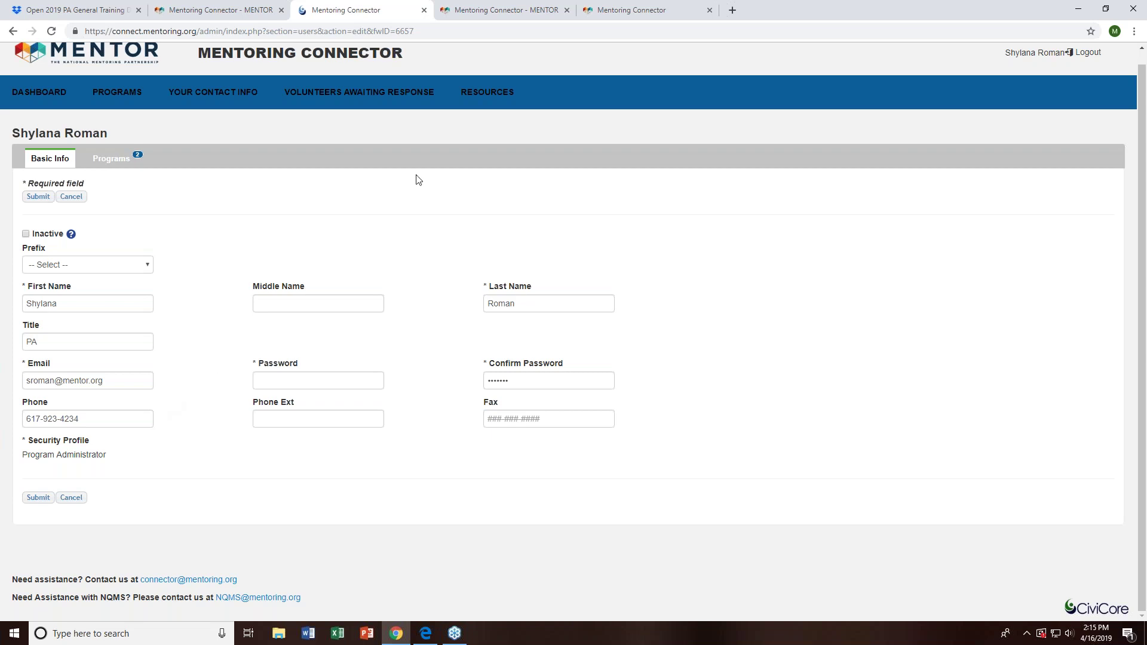
left_click(69, 196)
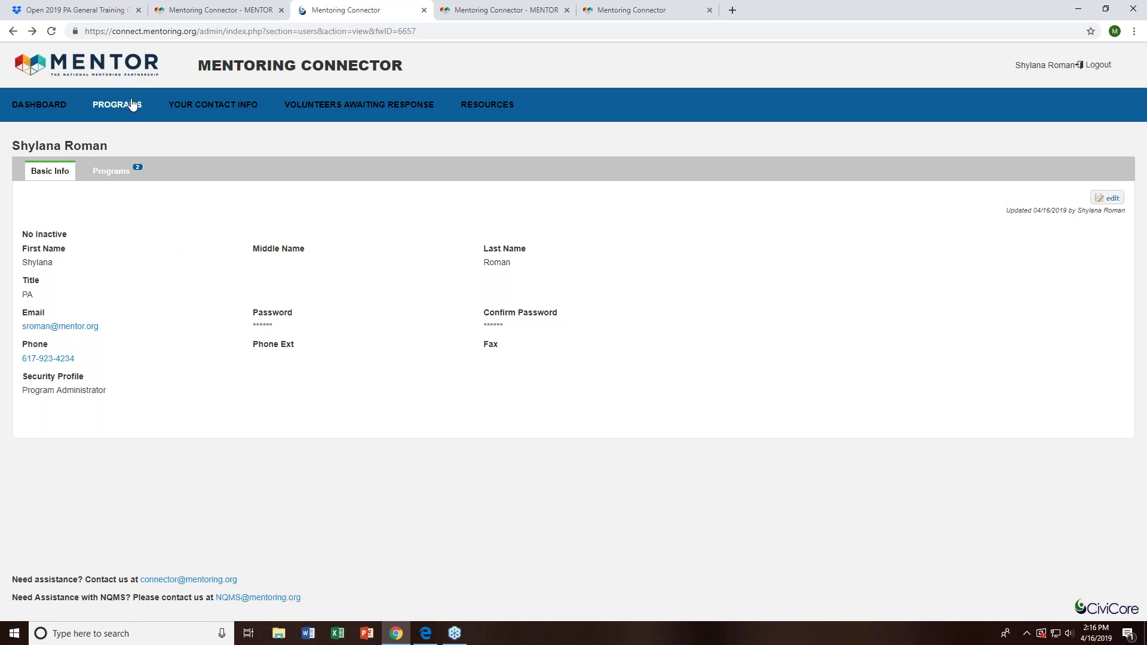
left_click(116, 107)
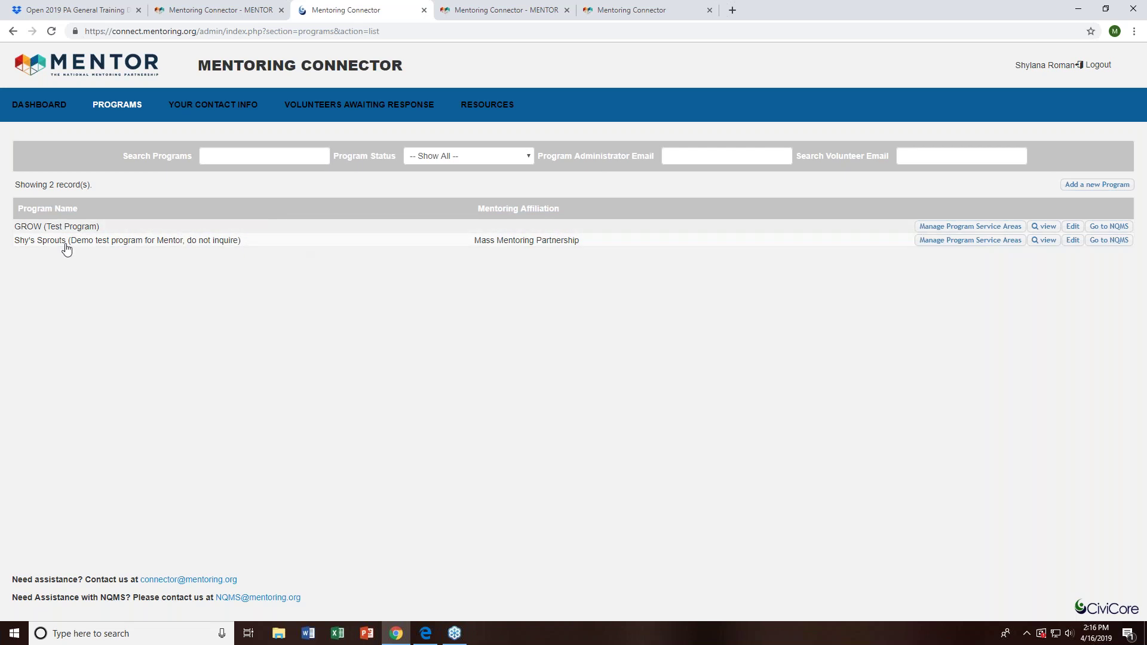
- Check the two volunteer inquiries on GROW (Test Program)'s Volunteers tab, then return to Programs
left_click(52, 231)
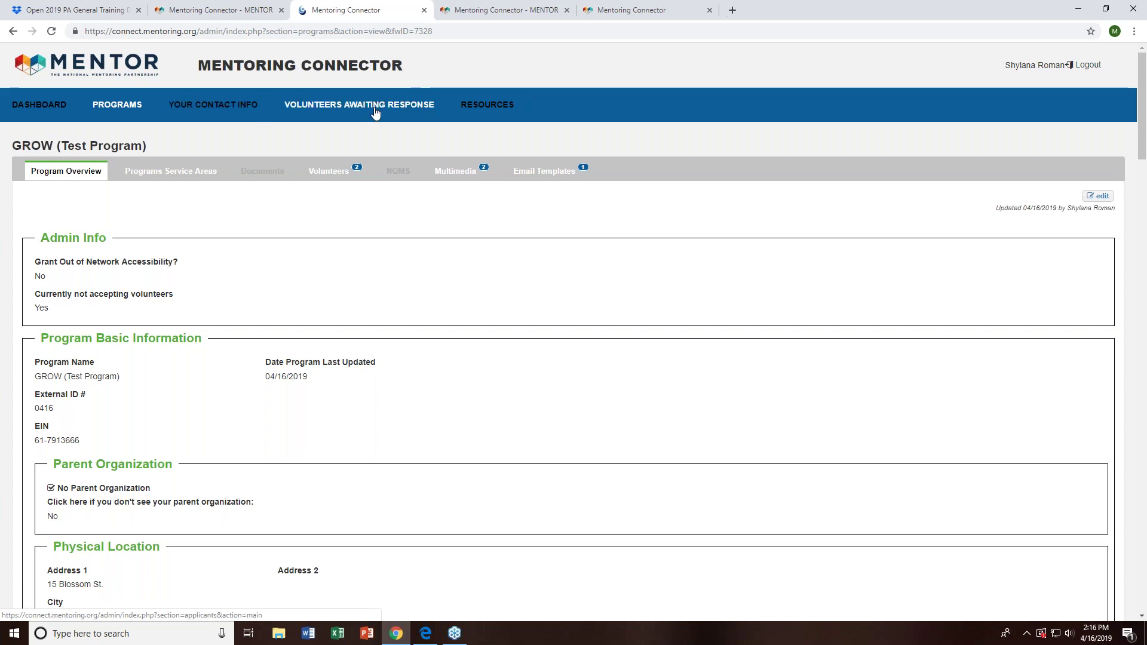
left_click(329, 173)
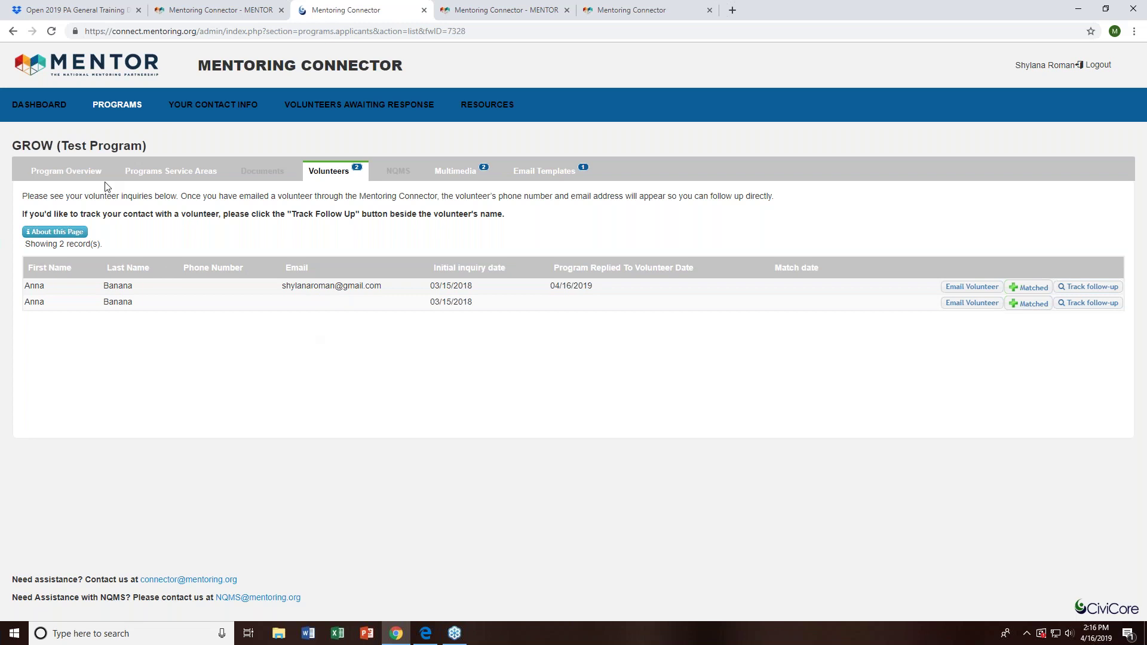
left_click(123, 106)
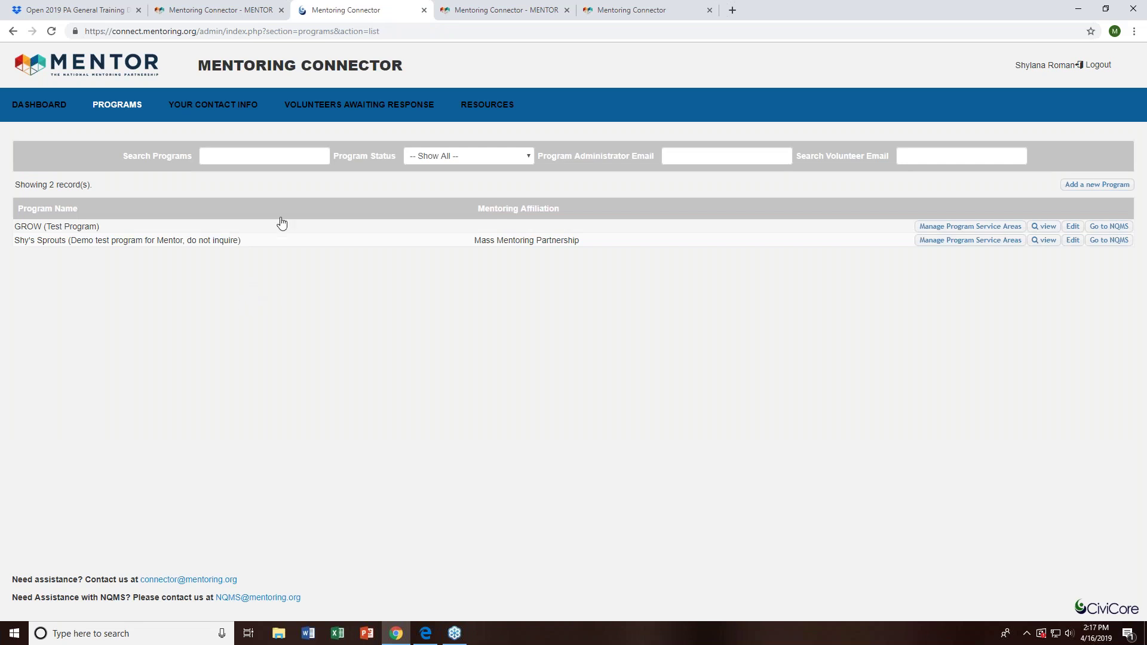
- Open Shy's Sprouts and show its Volunteers tab listing all 7 inquiries
left_click(325, 243)
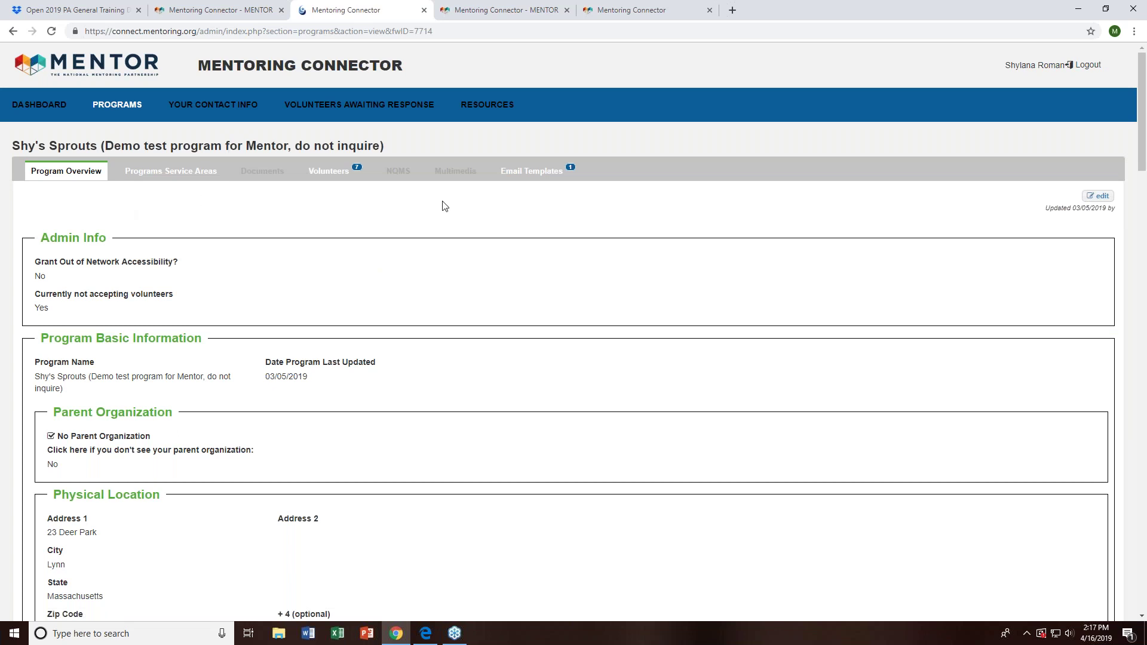
left_click(329, 171)
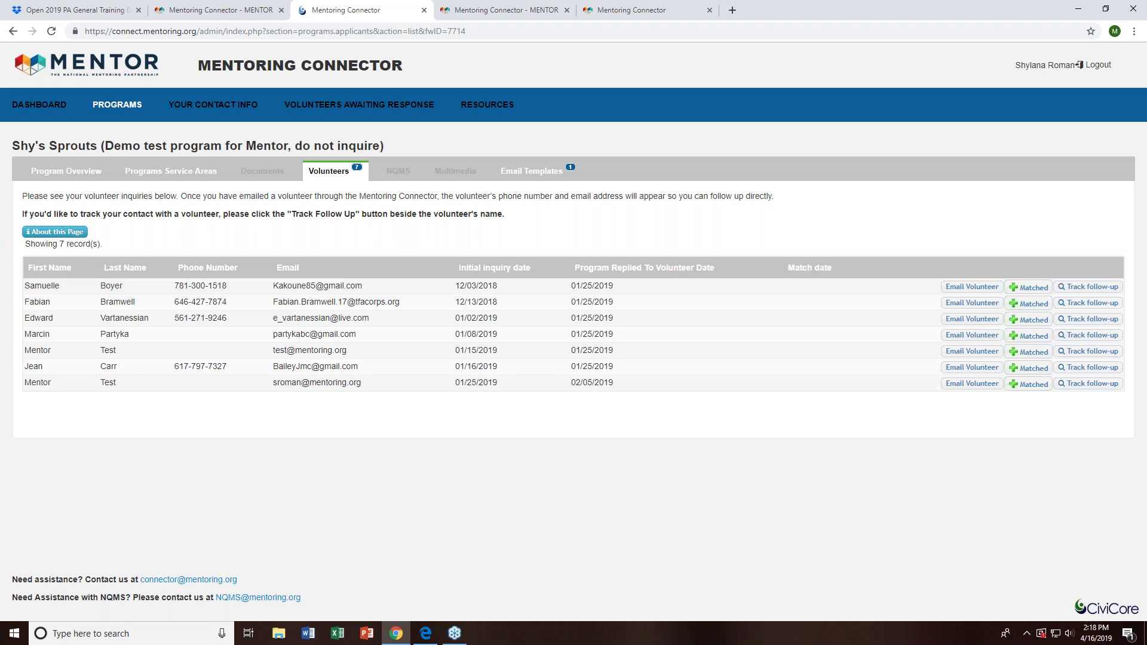
- View the Shy's Sprouts overview, go back to the programs list, and open GROW (Test Program)
left_click(83, 177)
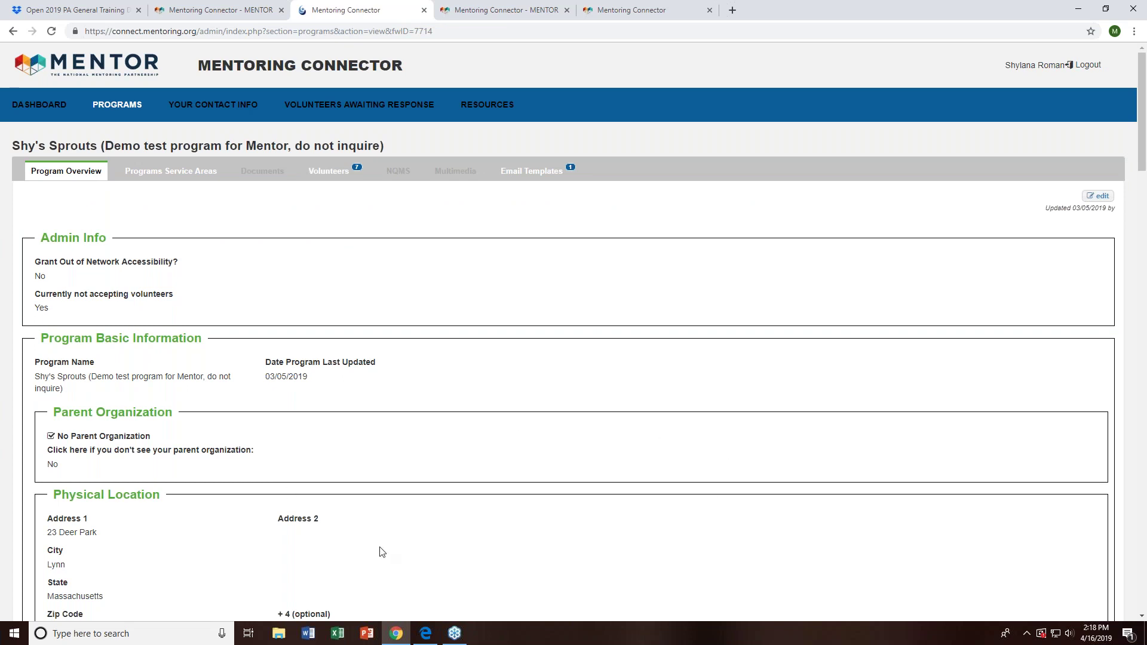
left_click(122, 107)
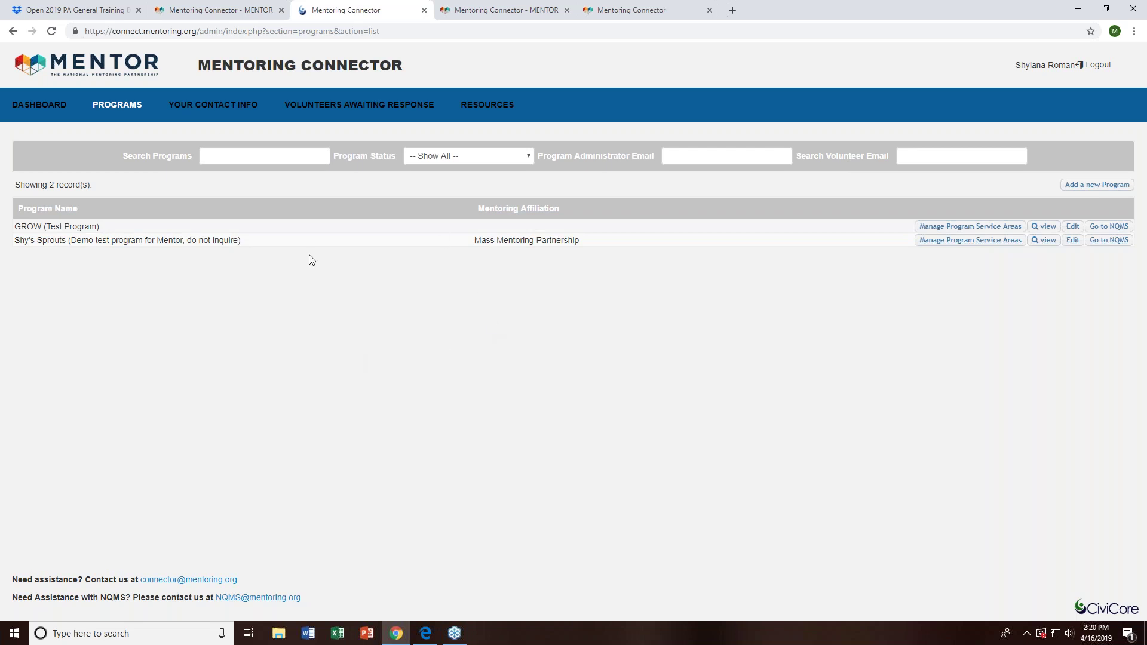
left_click(111, 231)
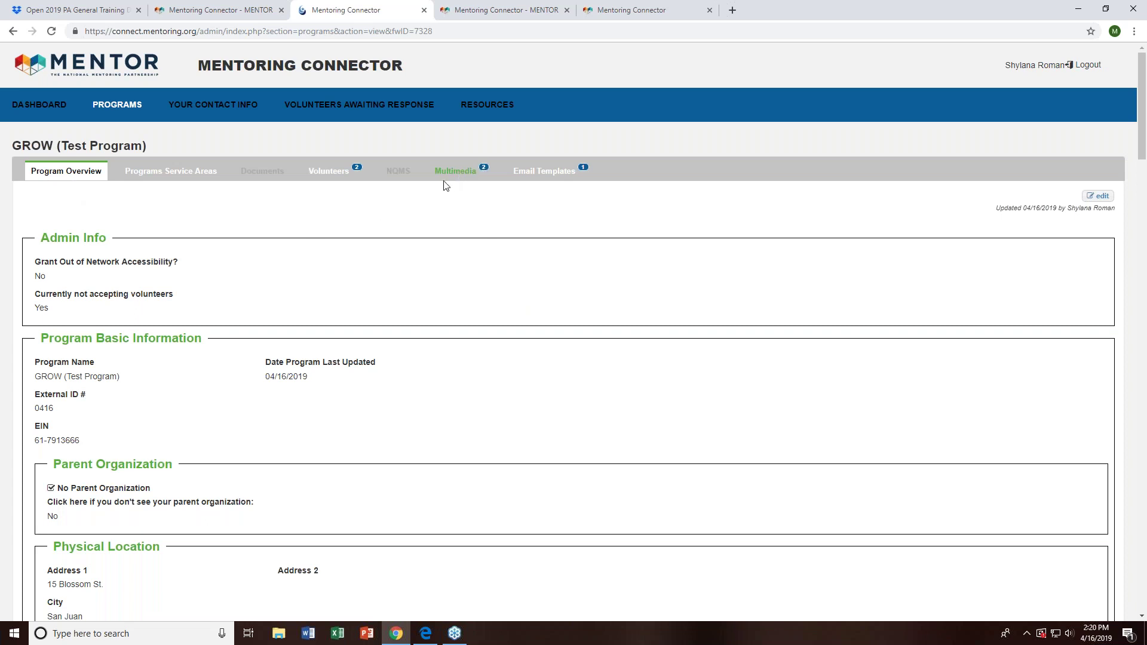
- Review GROW's Multimedia items, the Cosmos photo and YouTube video, then switch to its public search result
left_click(479, 180)
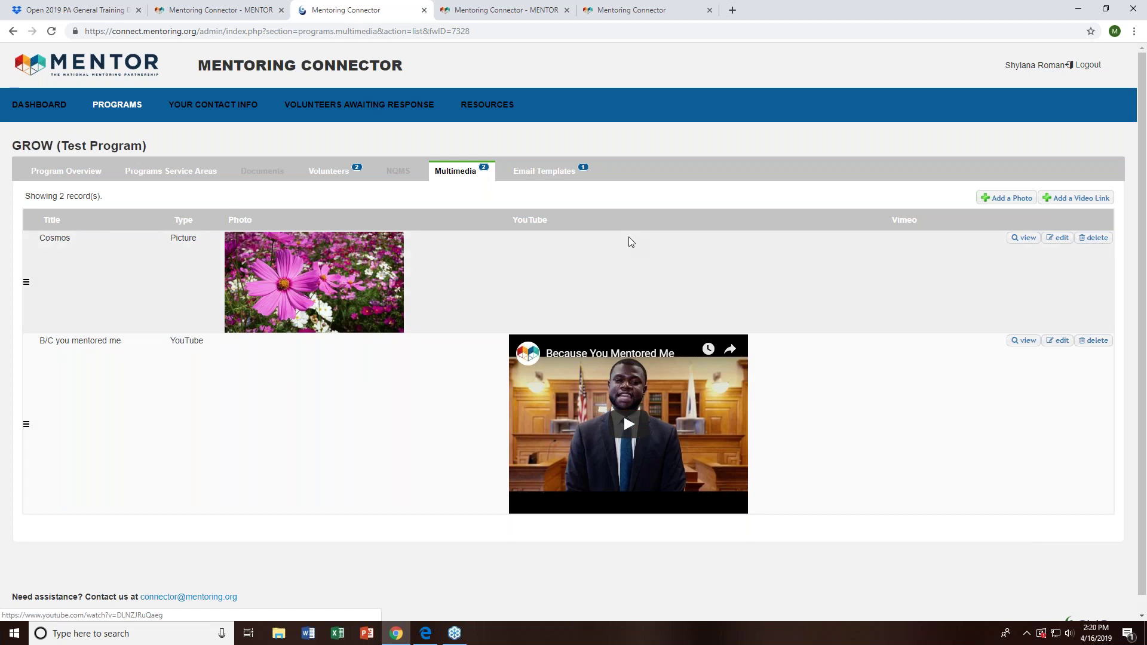
left_click(660, 9)
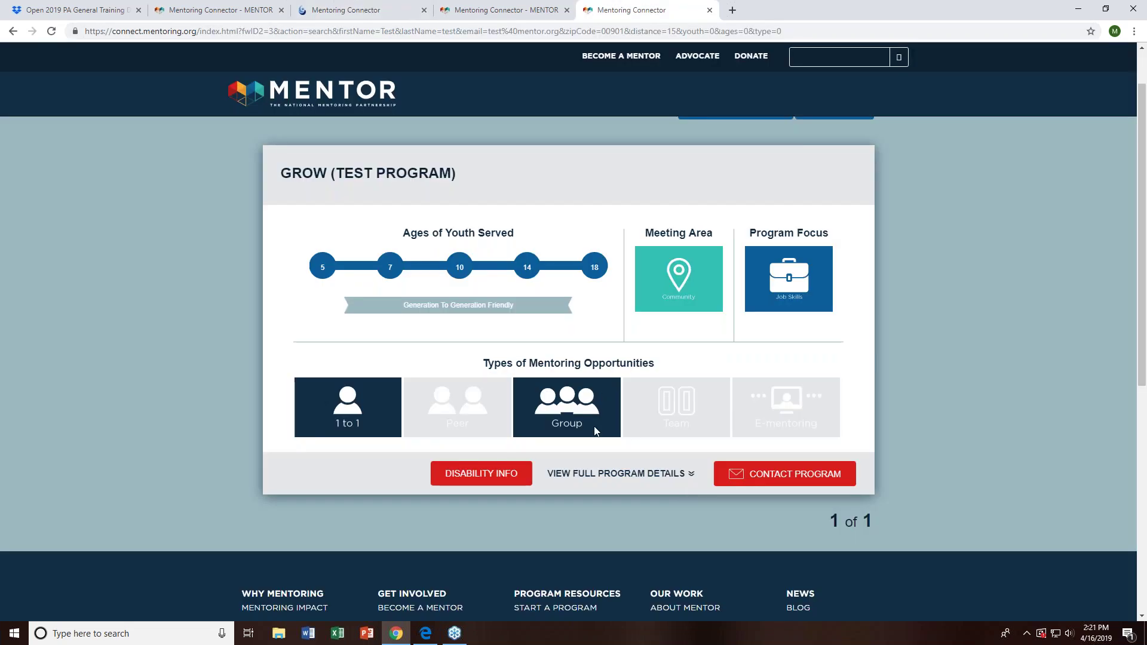
- Expand GROW's full public program details, then play and pause the Because You Mentored Me video
left_click(663, 474)
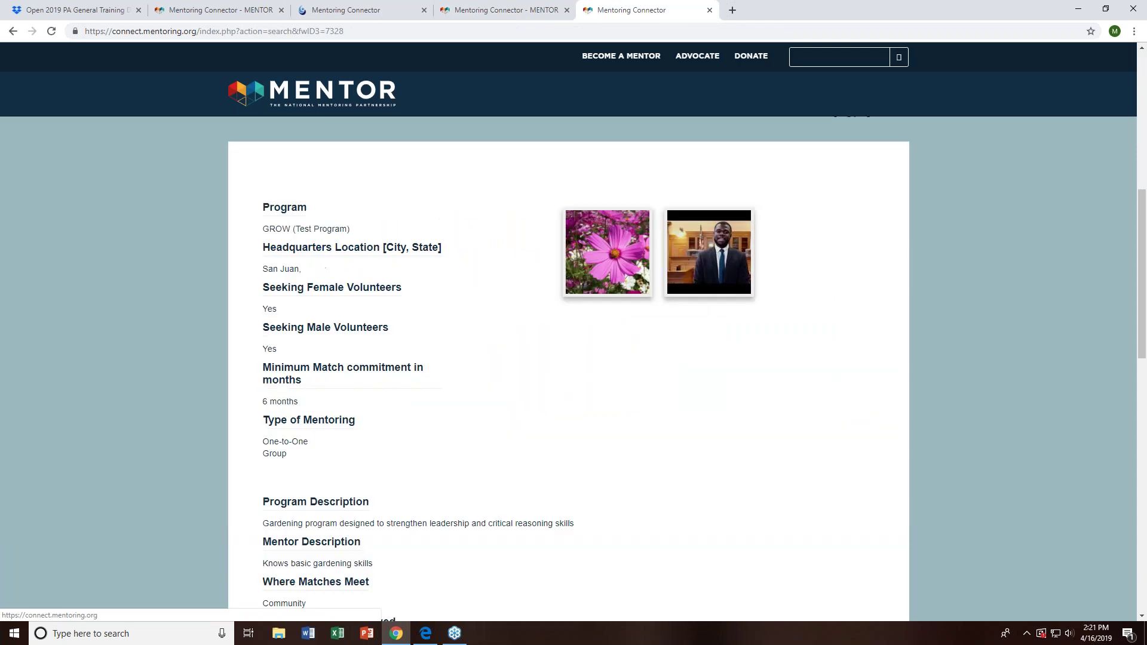
left_click(684, 220)
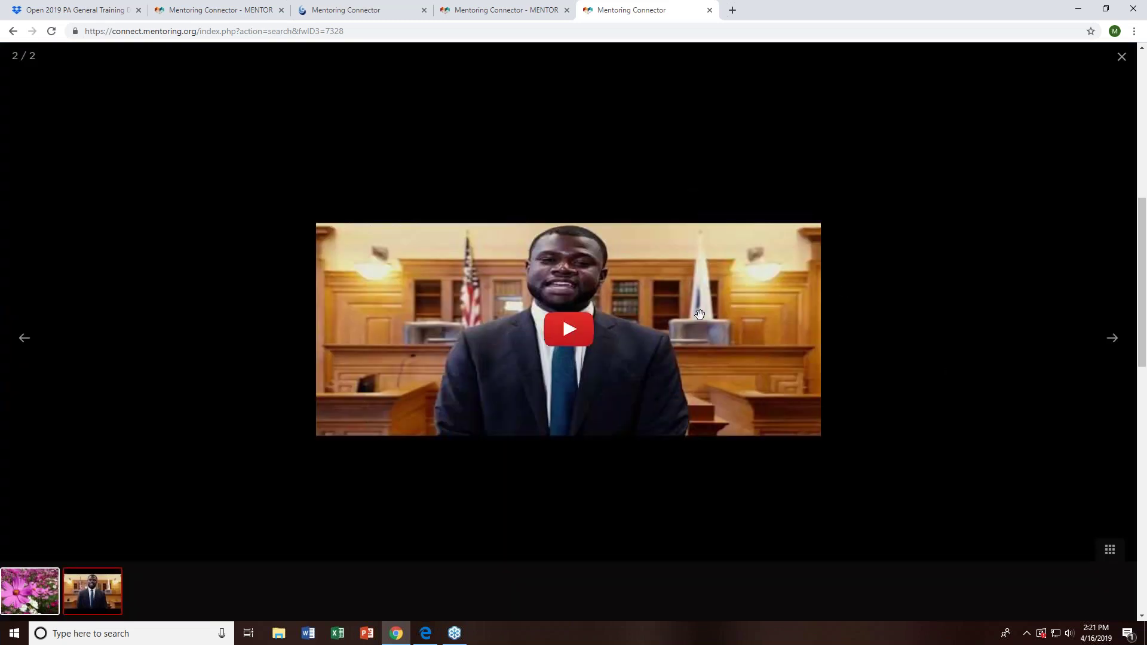
left_click(558, 340)
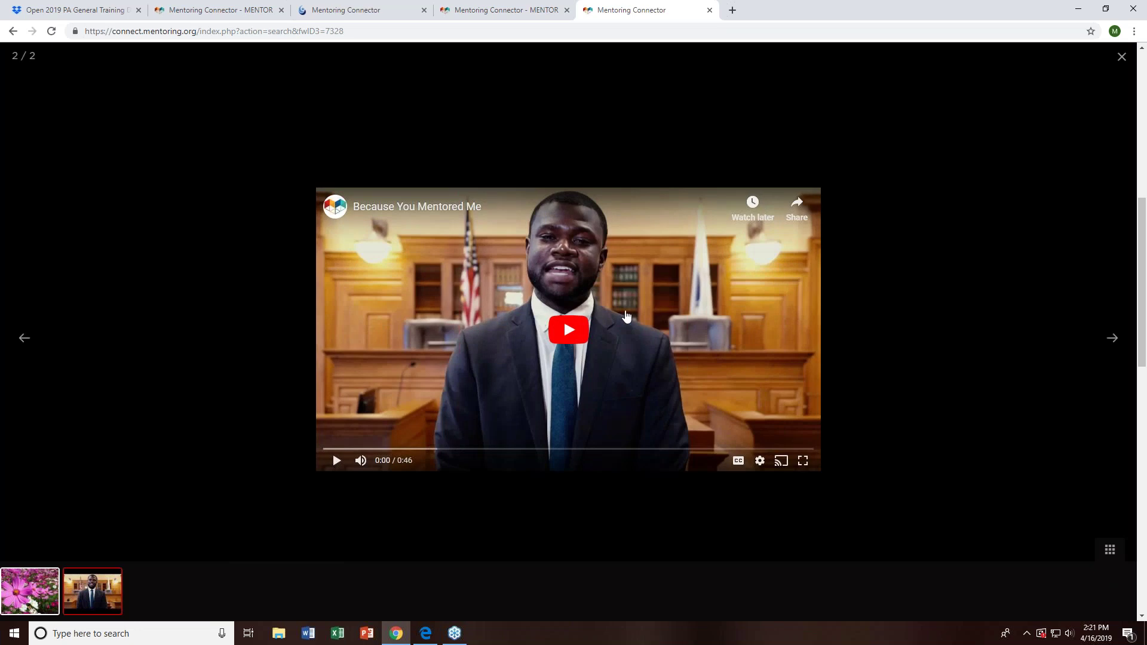
left_click(626, 317)
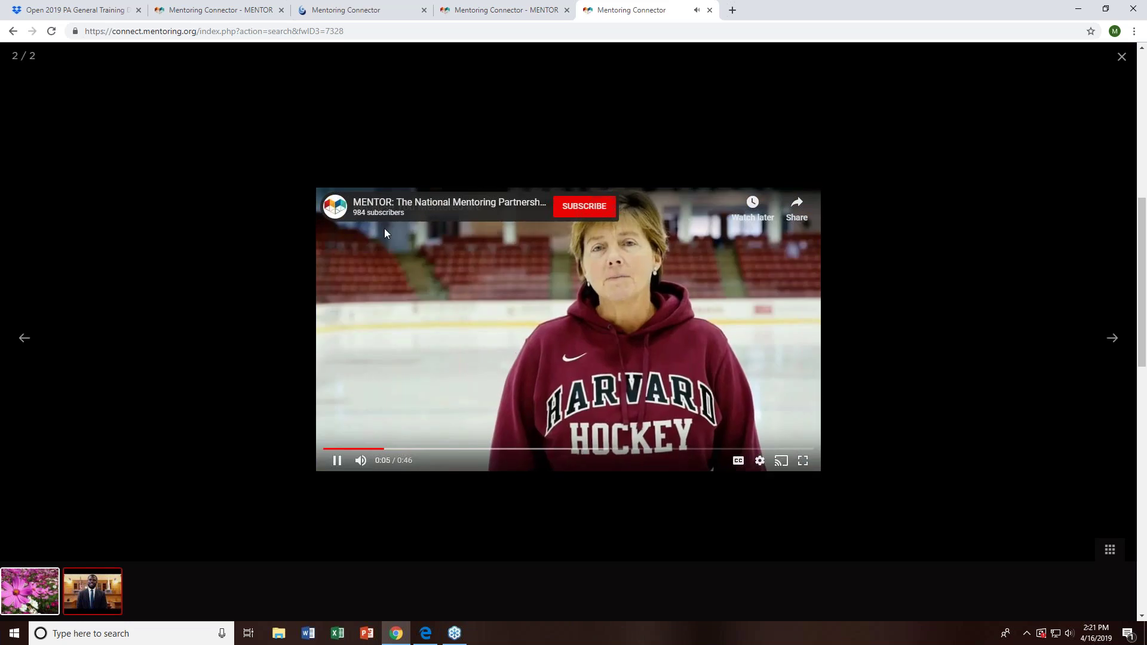
left_click(338, 462)
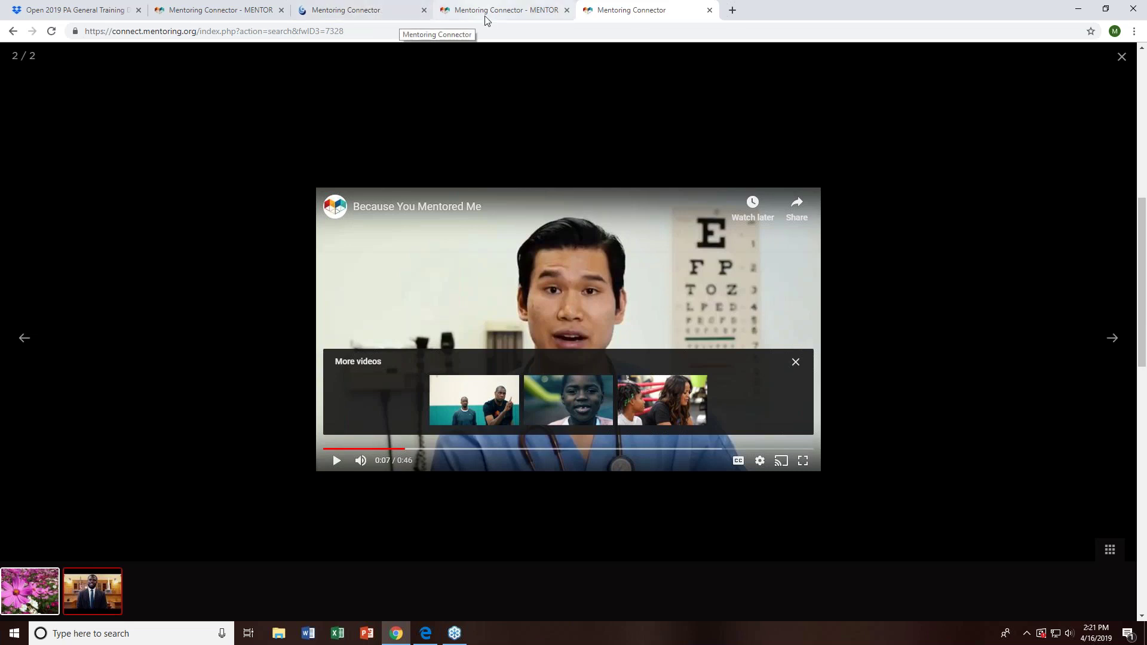
left_click(343, 10)
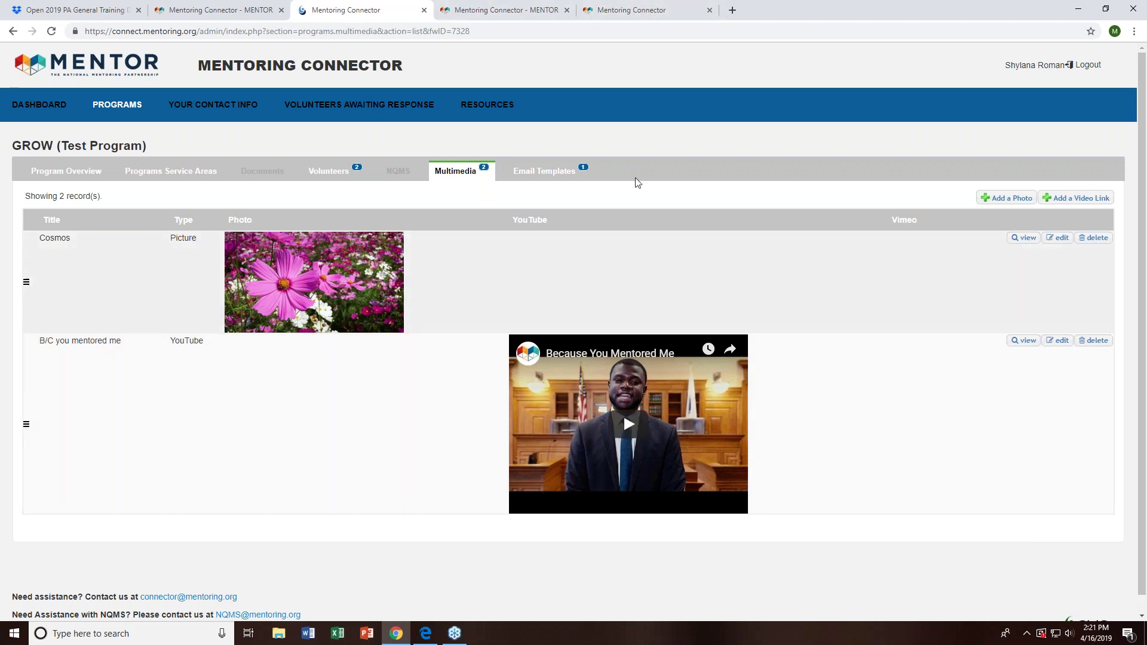
- List the versions of GROW's Program Response to Volunteer email template
left_click(525, 174)
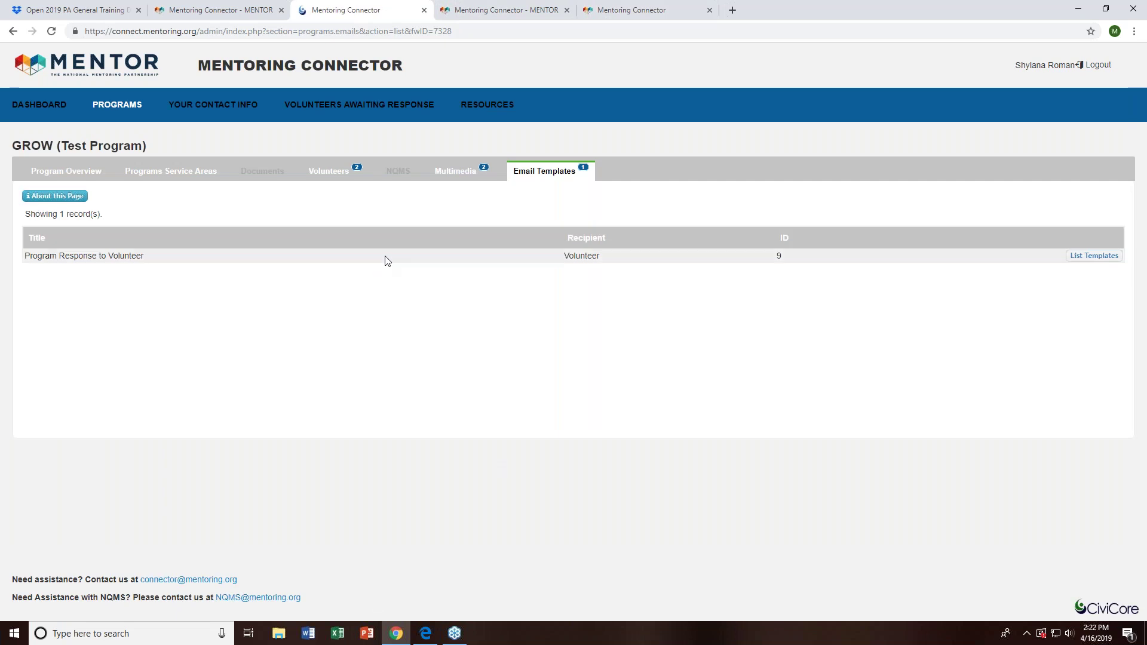
left_click(1112, 257)
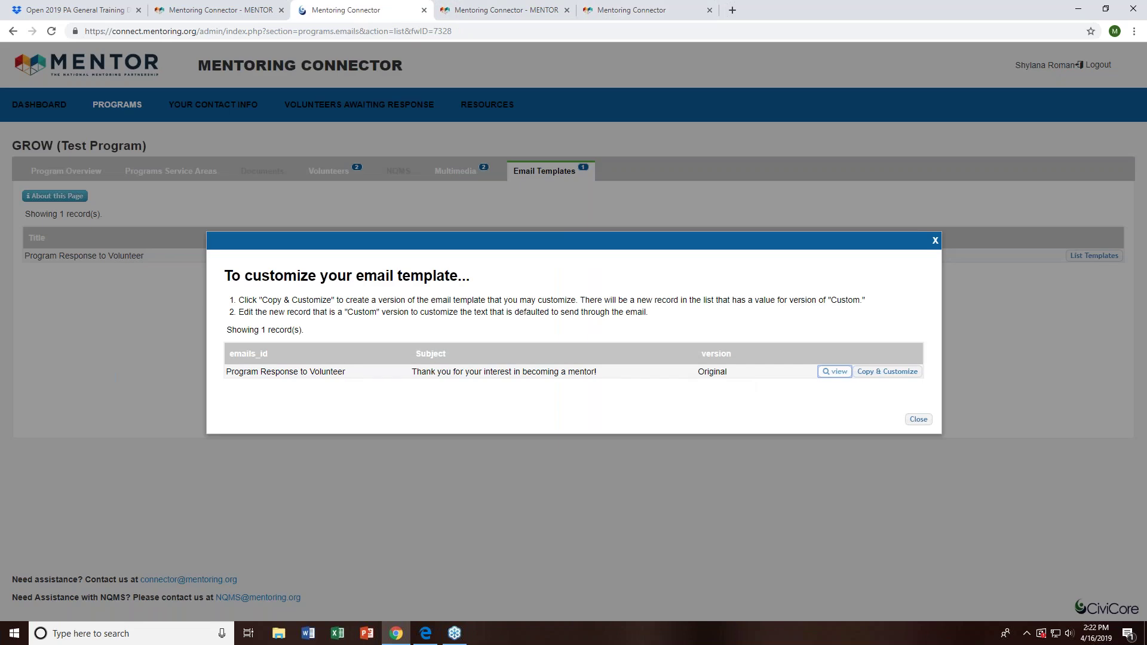
left_click(887, 372)
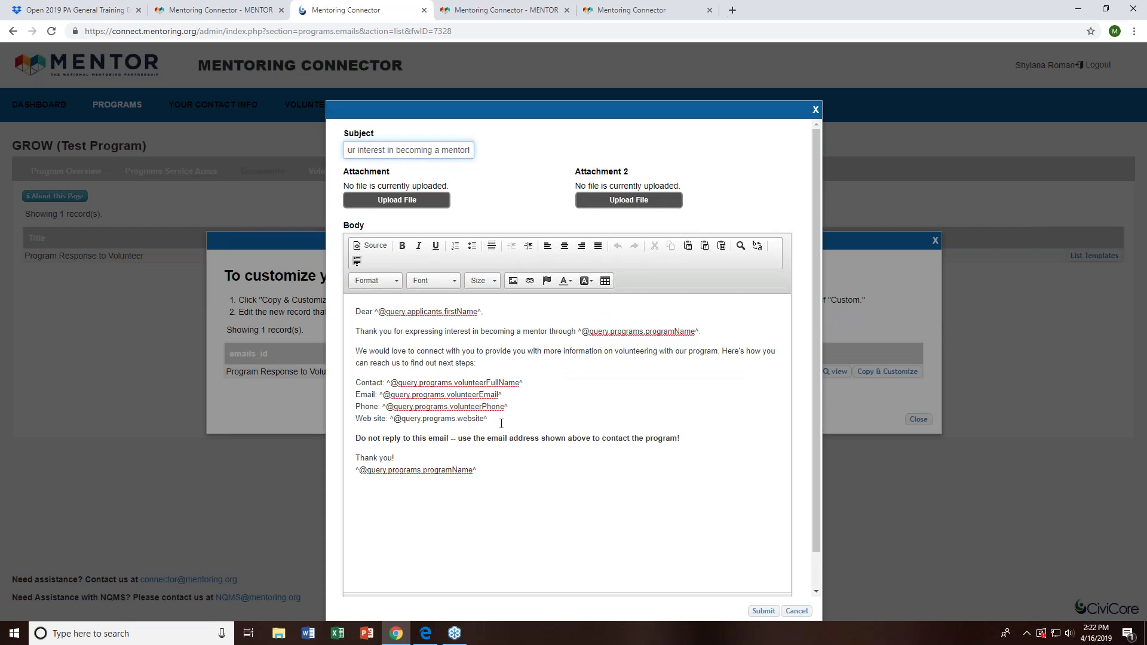
triple_click(475, 395)
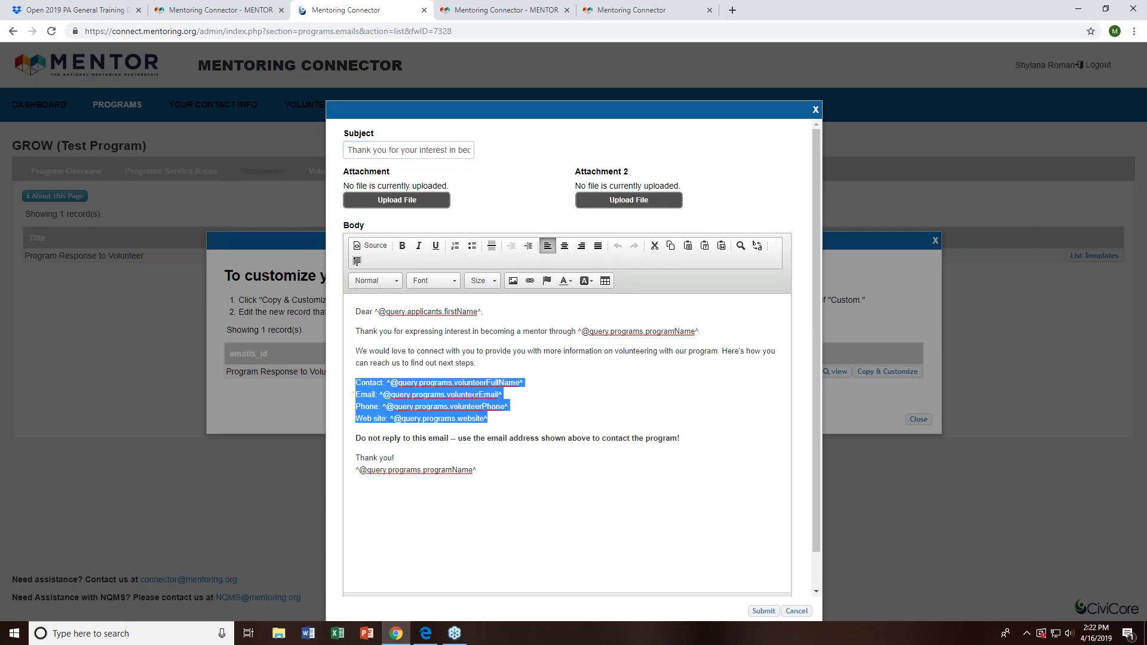
left_click(532, 391)
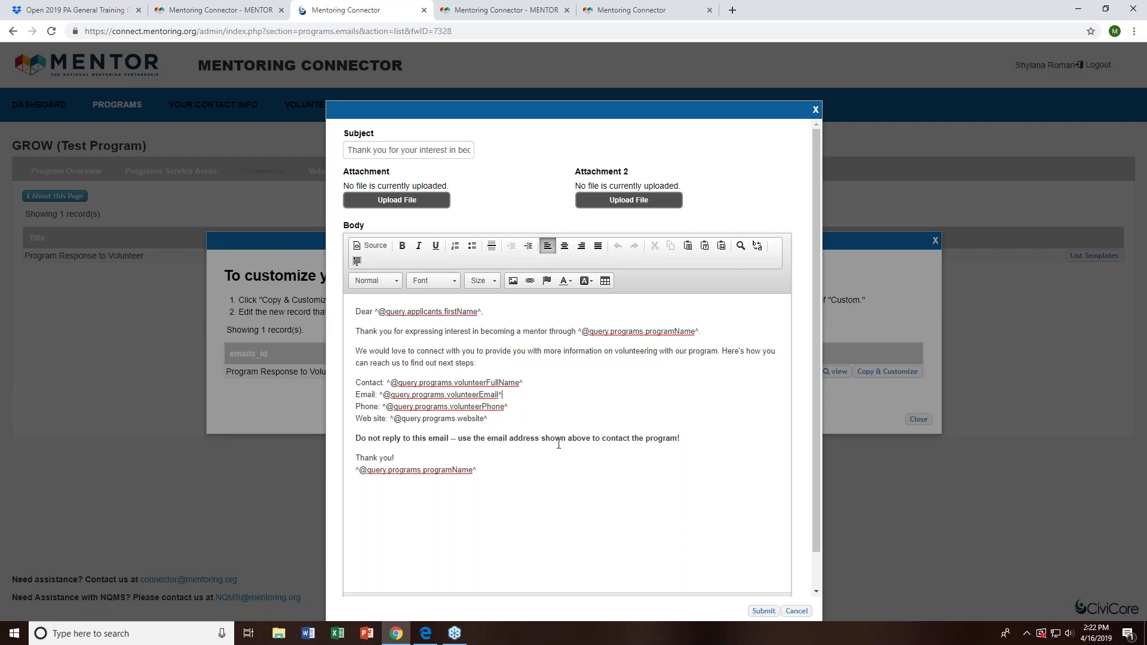
left_click_drag(512, 418, 346, 383)
left_click(596, 427)
left_click_drag(354, 438, 663, 431)
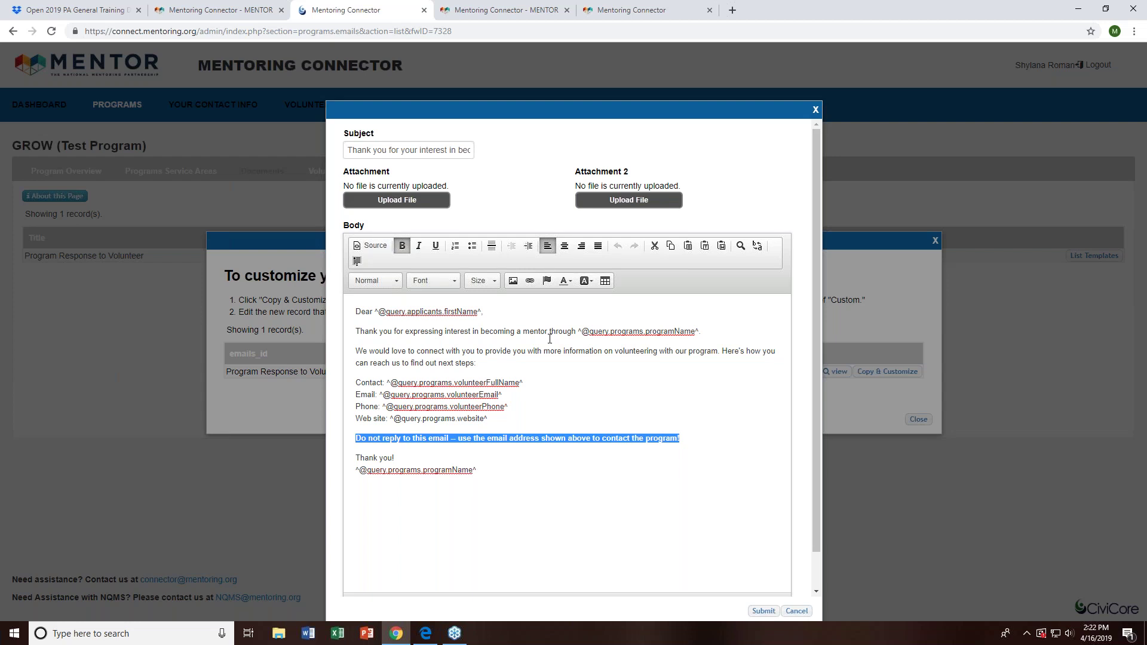
left_click(488, 437)
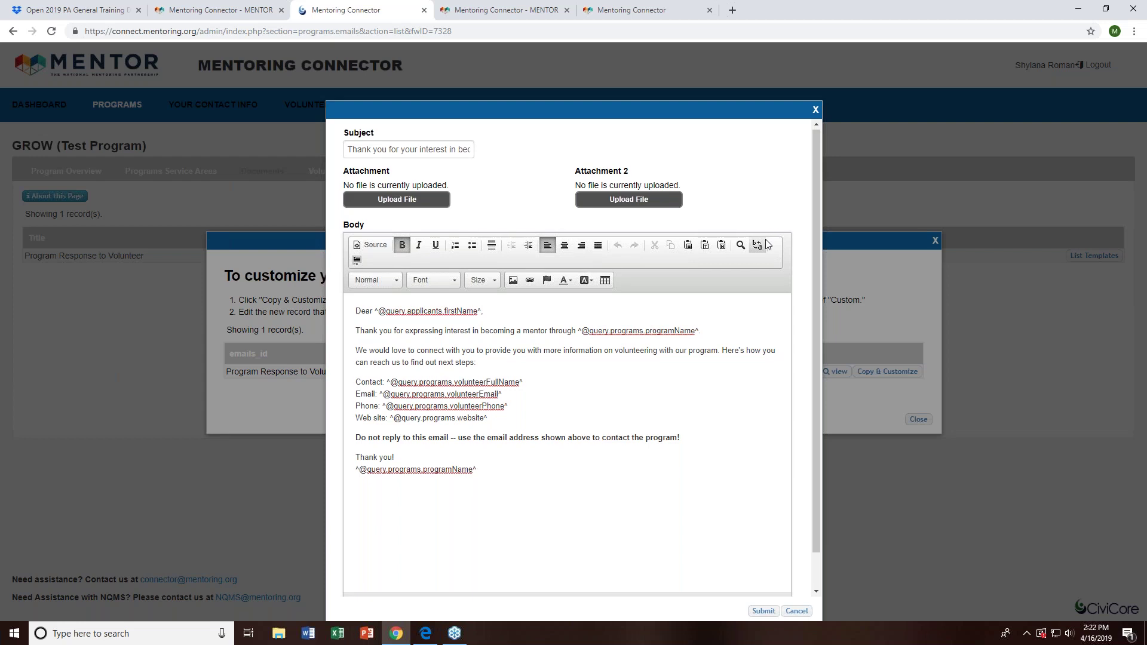
scroll(782, 430, "down", 1)
left_click(797, 610)
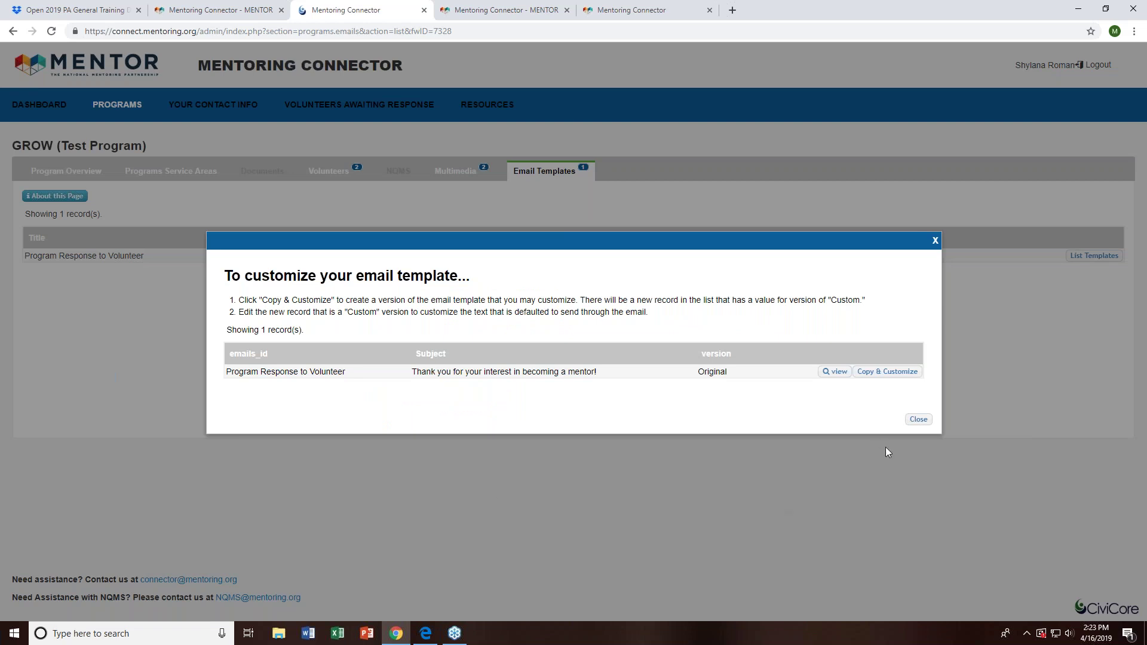
- Read the Original template's full email text, then close both template dialogs
left_click(926, 425)
left_click(828, 375)
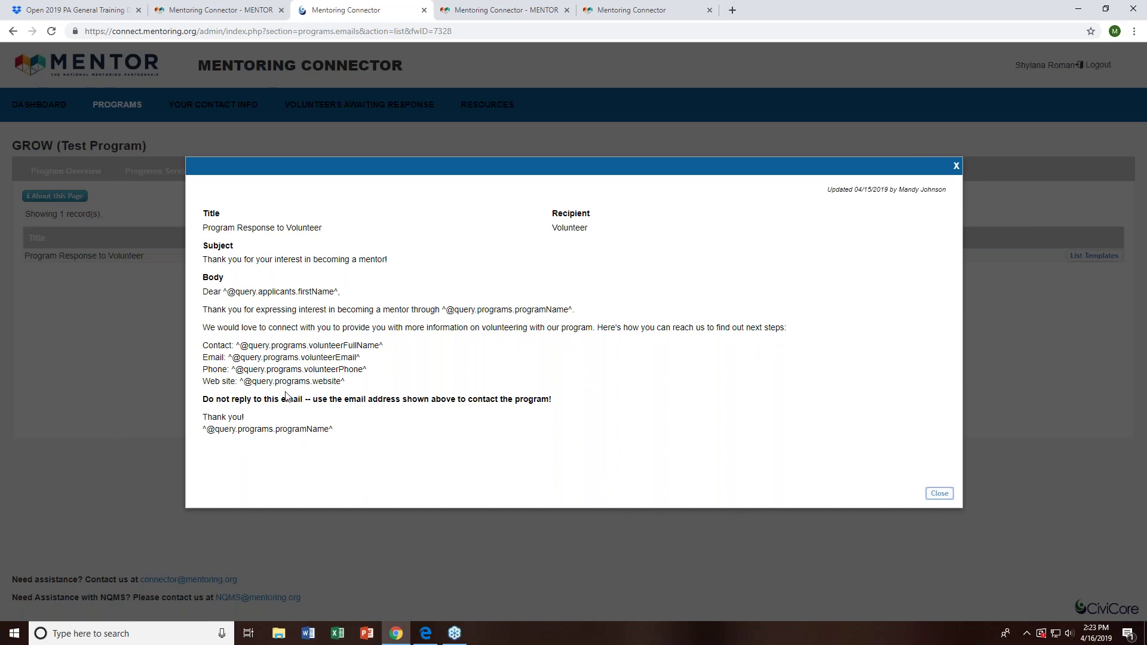
left_click(940, 494)
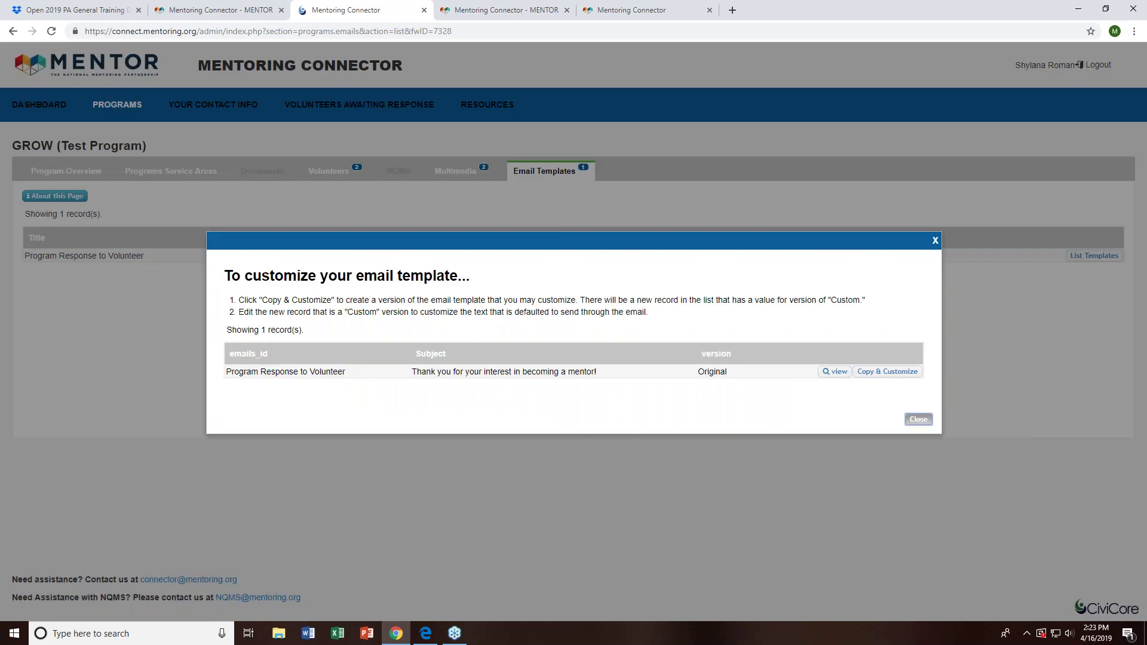
left_click(919, 419)
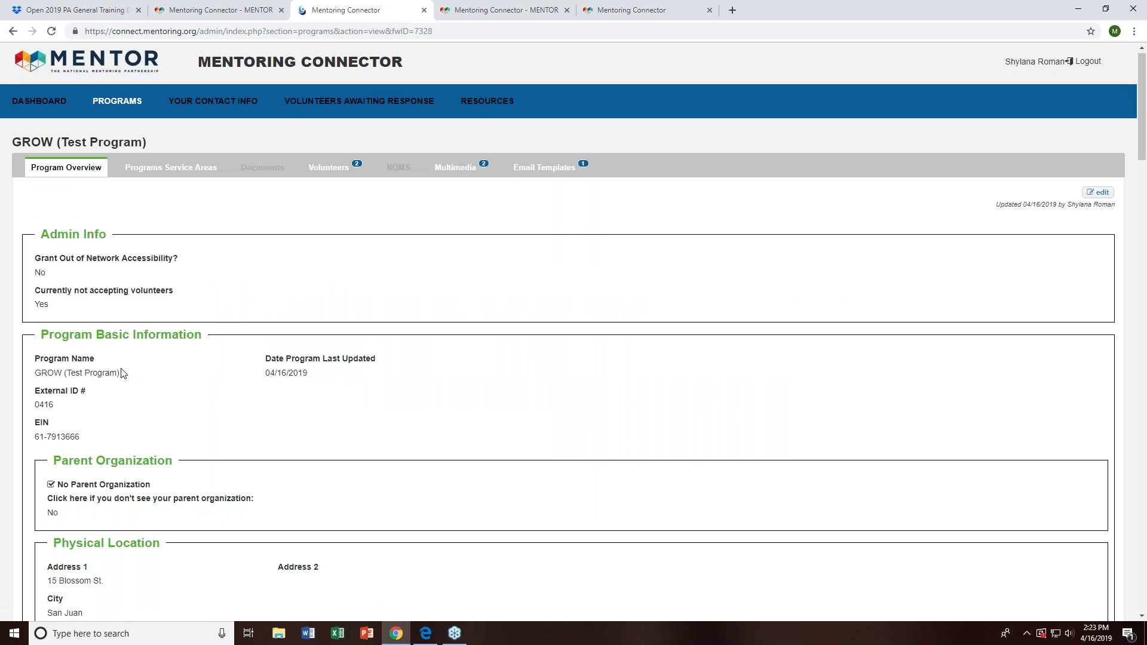
- Scroll through GROW's overview, including the volunteer contact details, then return to the Programs list
scroll(126, 372, "down", 5)
scroll(137, 352, "down", 10)
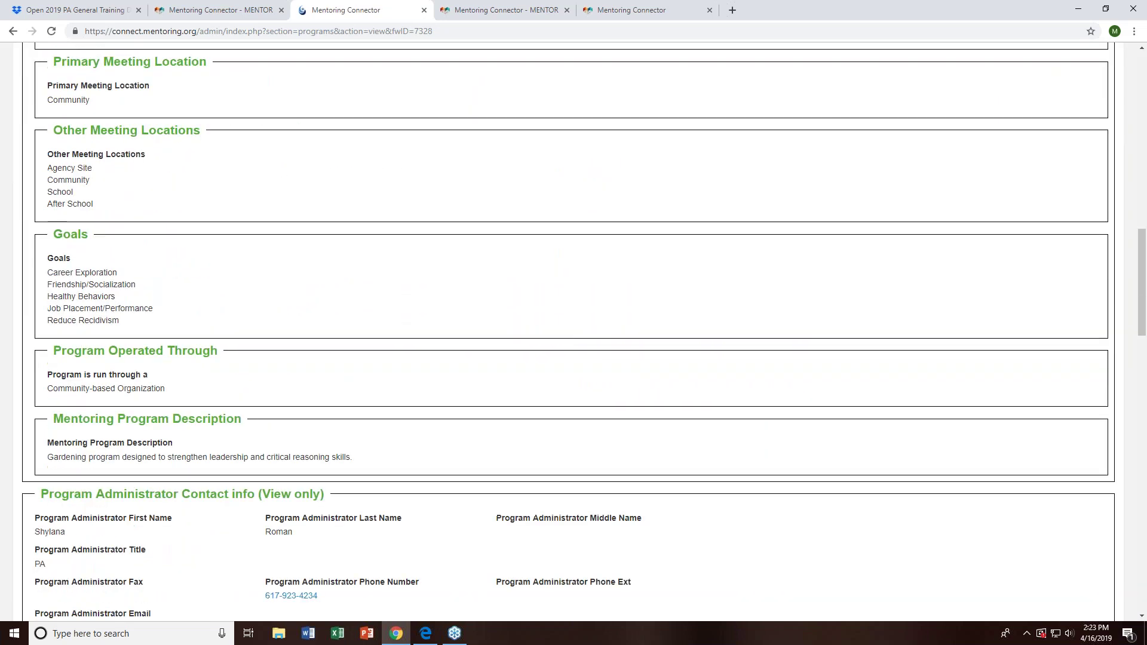
scroll(137, 352, "down", 4)
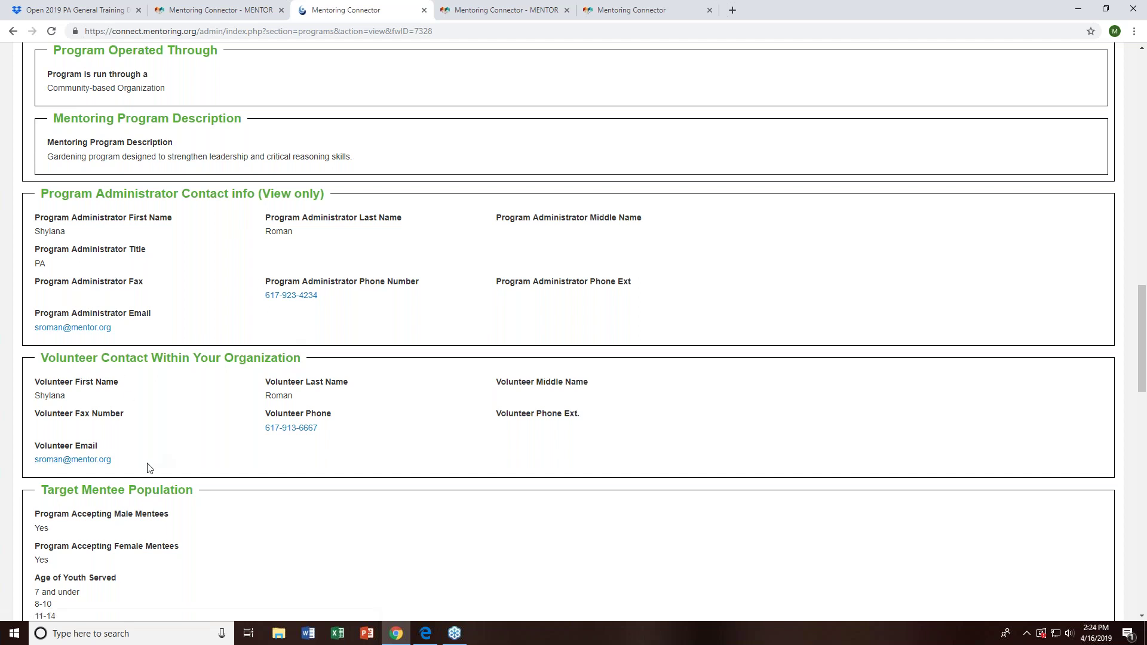
left_click_drag(299, 468, 159, 398)
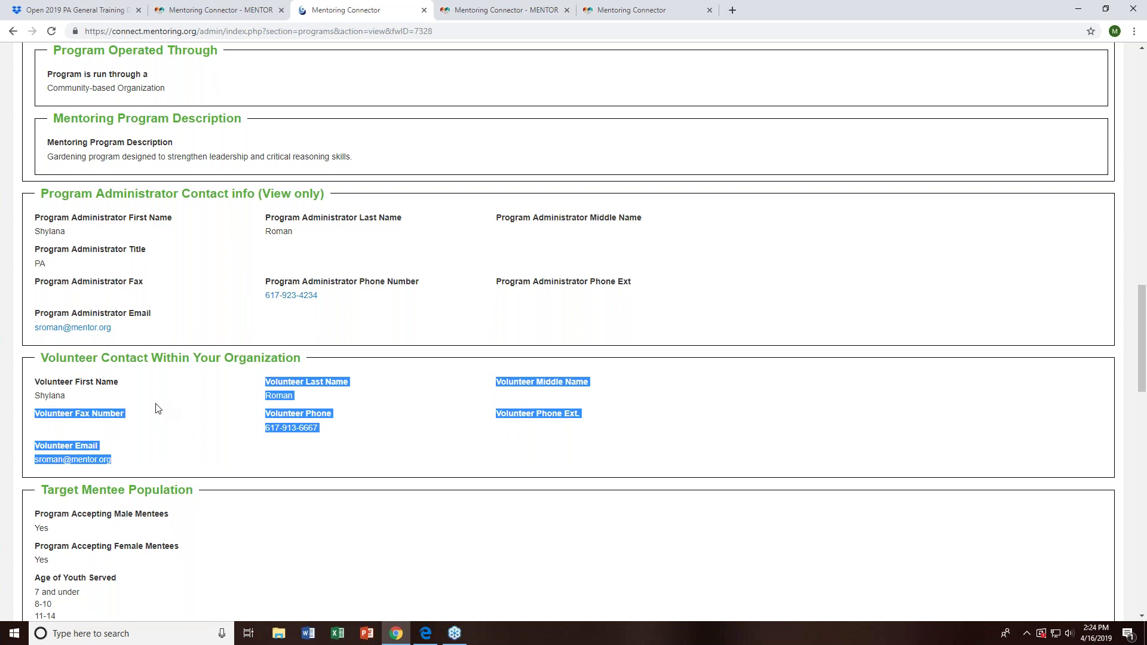
left_click(160, 429)
scroll(315, 448, "down", 1)
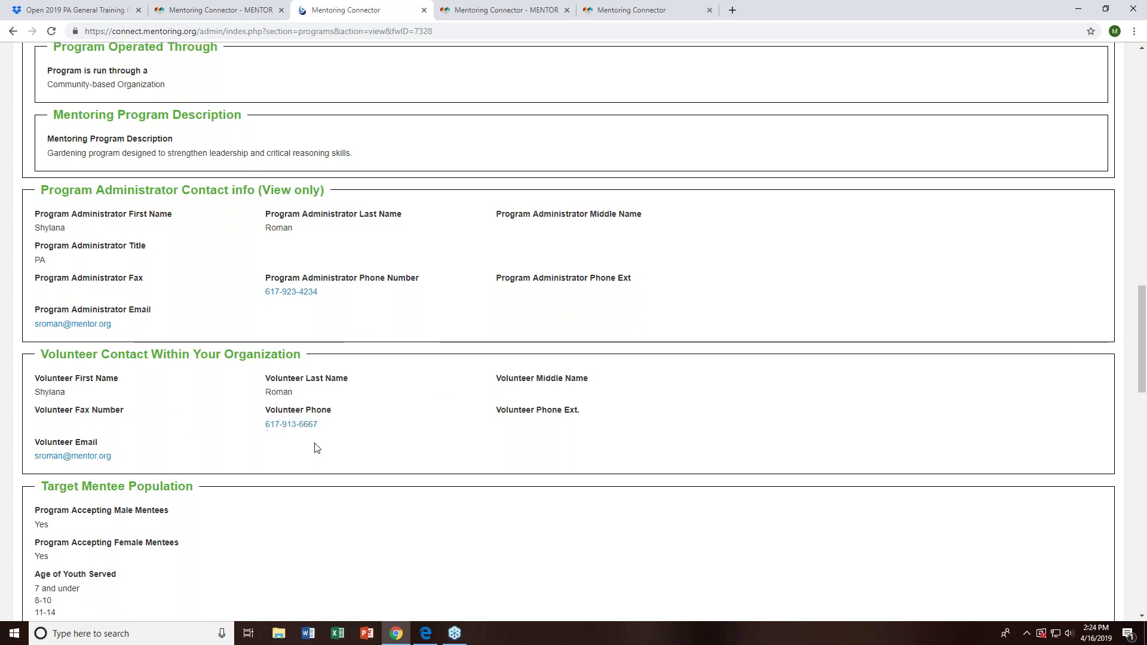
scroll(315, 448, "down", 8)
scroll(622, 435, "up", 11)
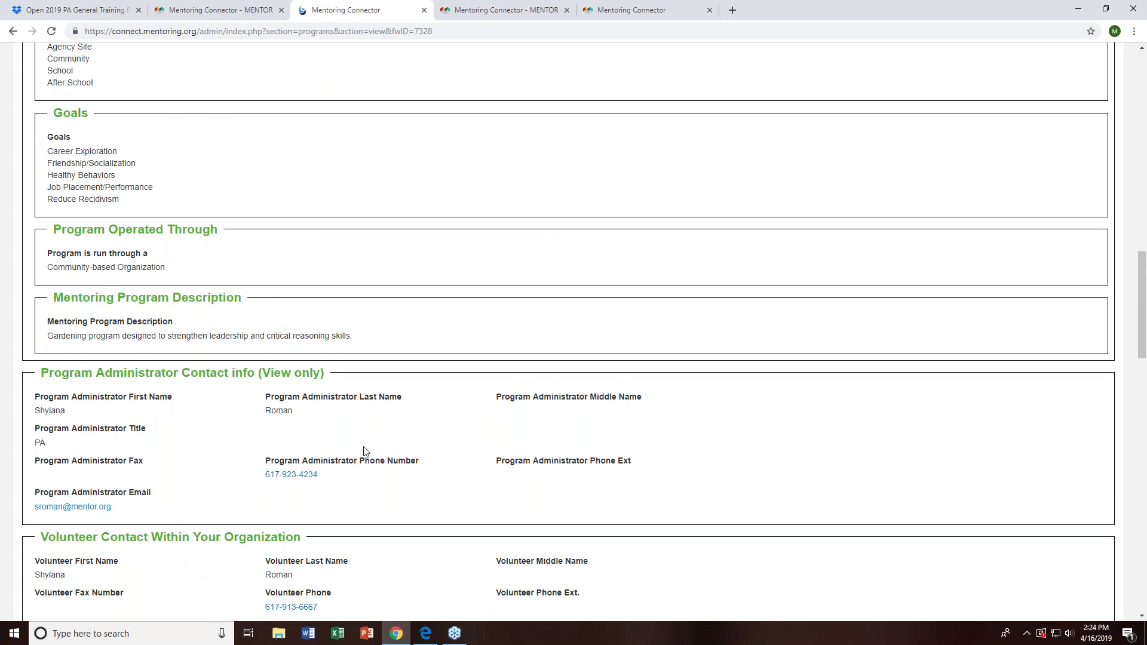
scroll(365, 451, "up", 4)
scroll(367, 451, "up", 15)
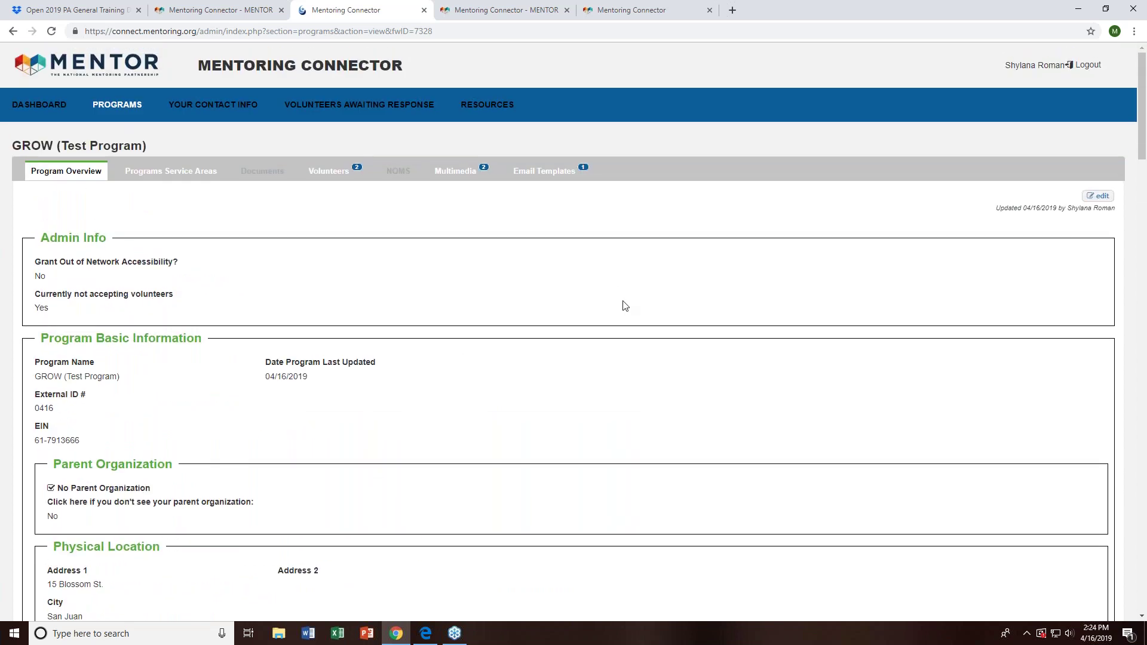
scroll(602, 380, "down", 2)
scroll(392, 353, "down", 6)
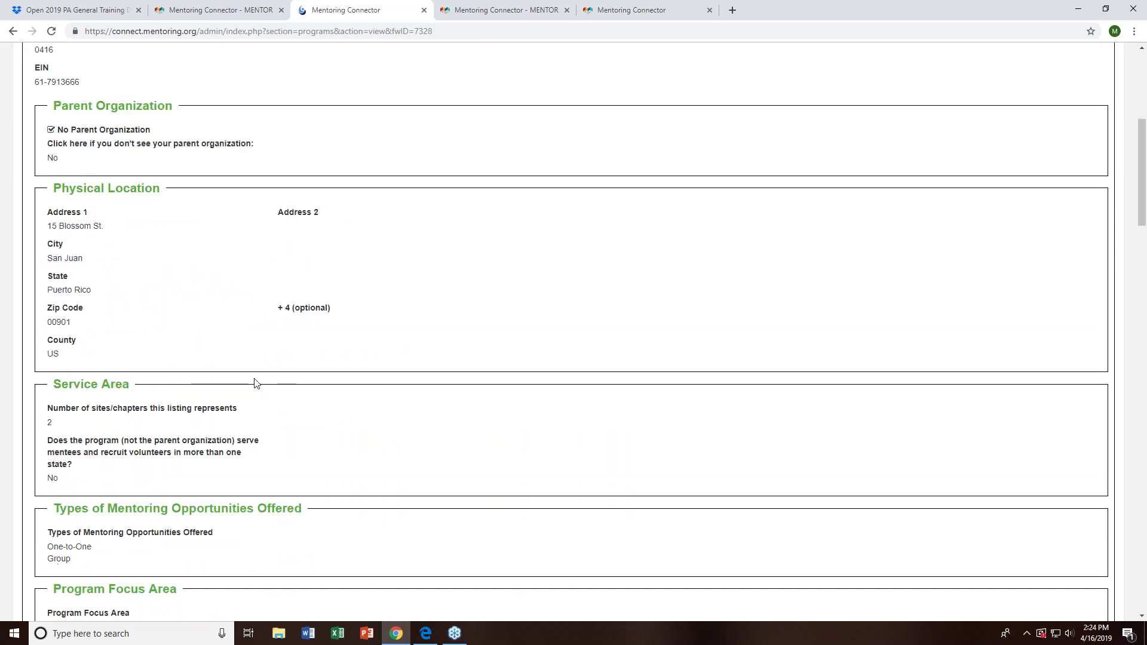
scroll(255, 383, "down", 12)
left_click_drag(39, 491, 2, 368)
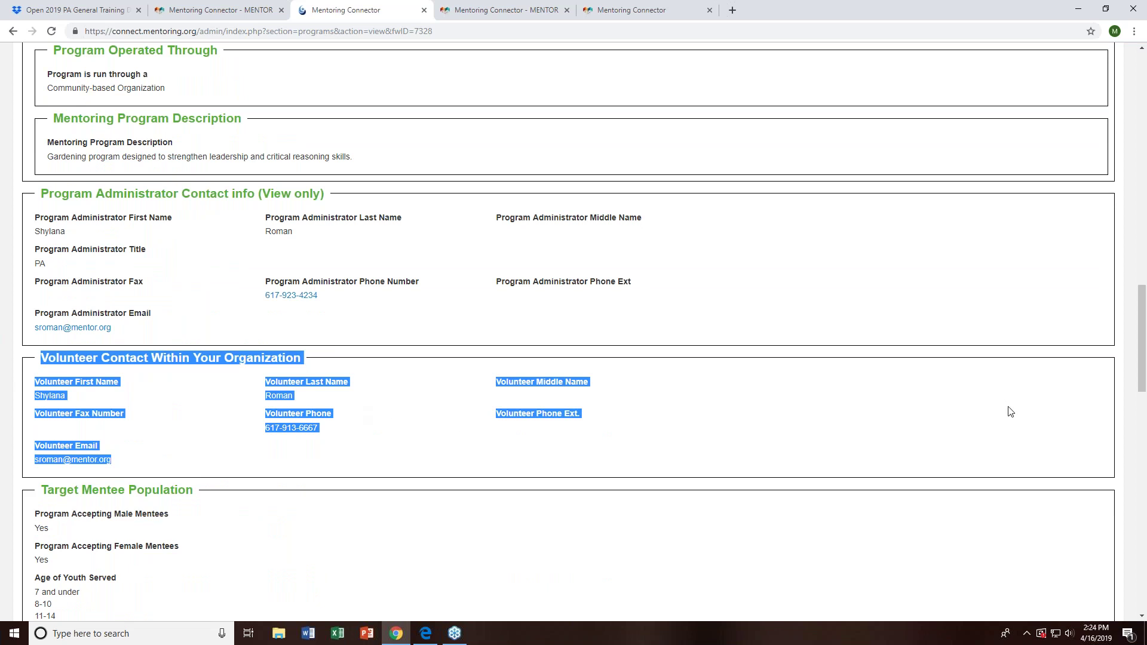
scroll(1016, 411, "up", 1)
scroll(768, 391, "up", 15)
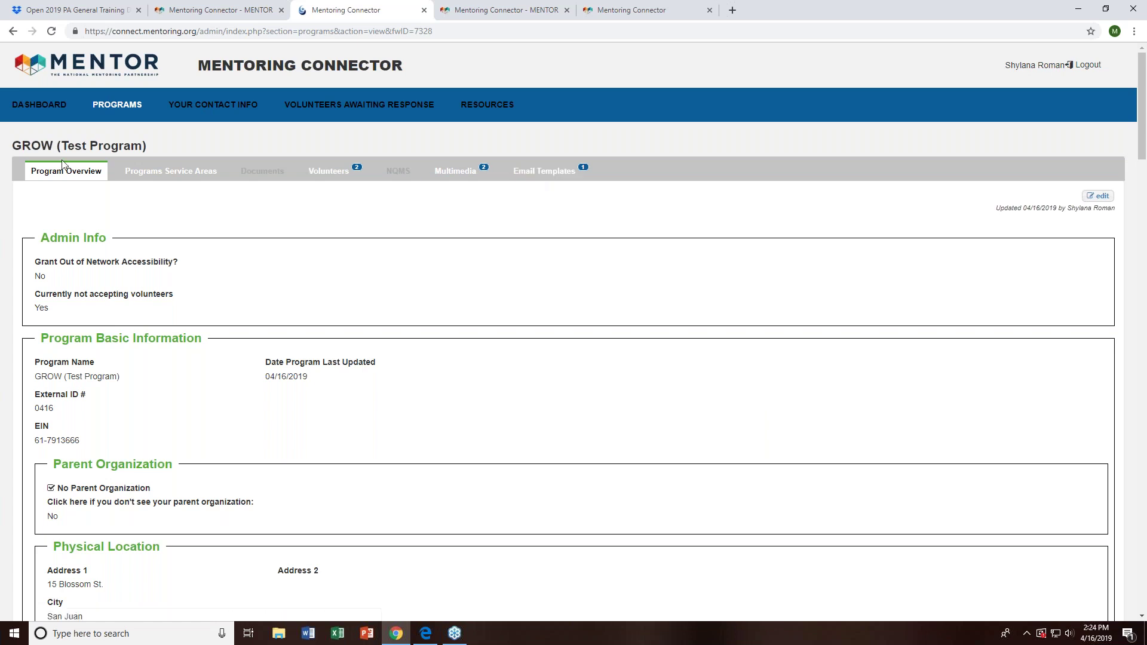
left_click(127, 107)
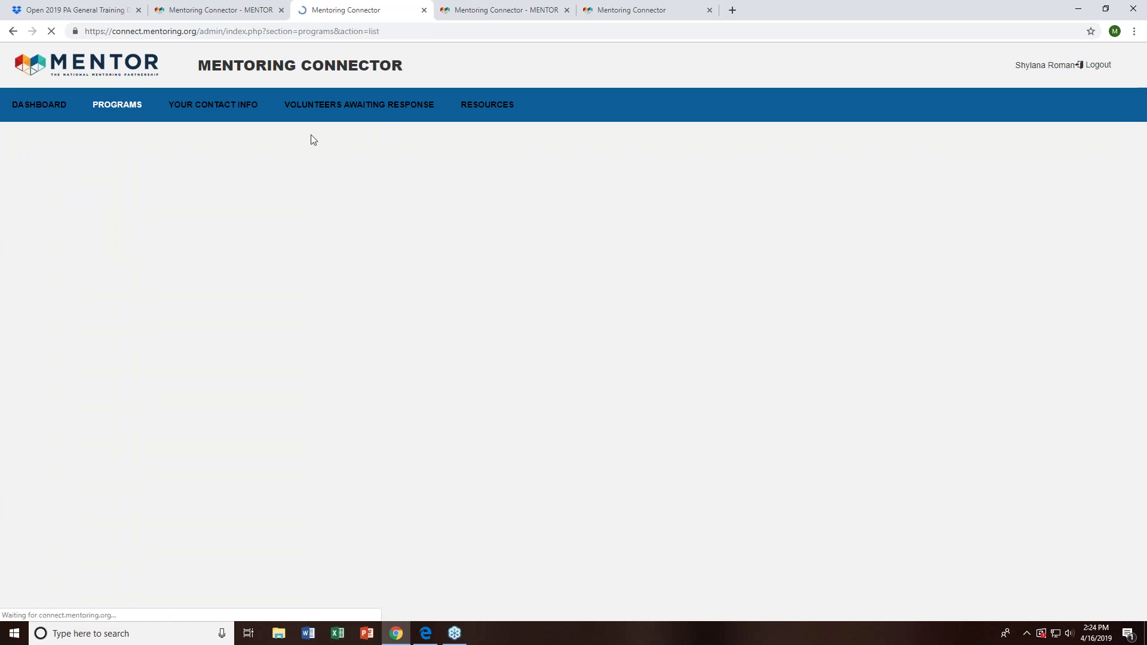
- Open Shy's Sprouts' Email Templates and list its Program Response to Volunteer versions
left_click(278, 242)
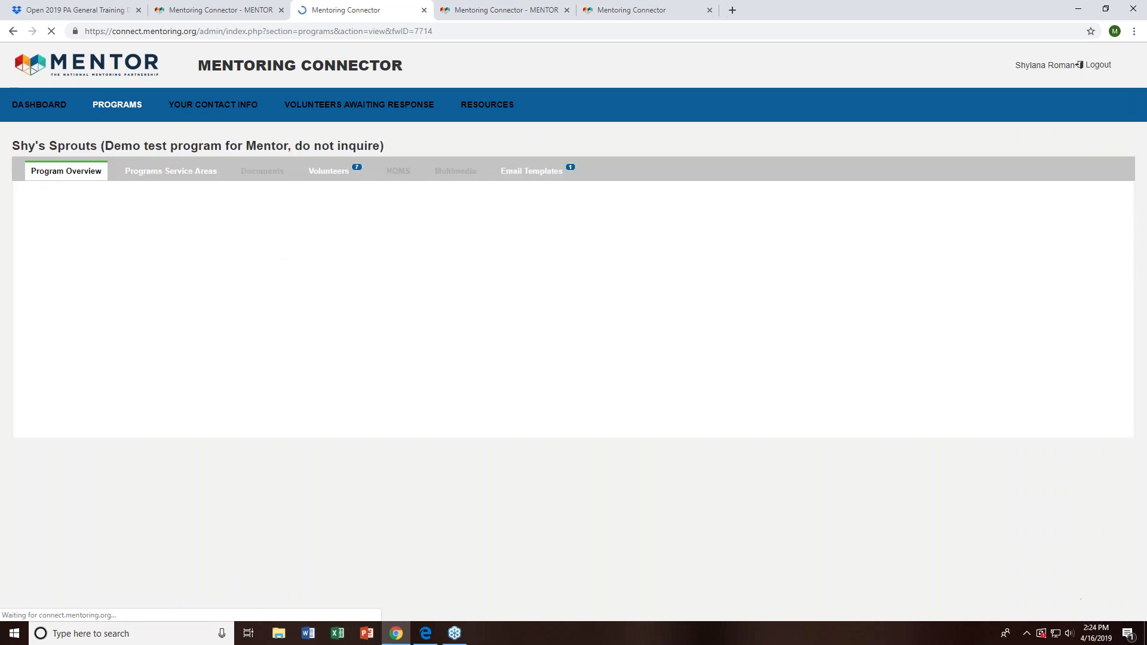
left_click(529, 173)
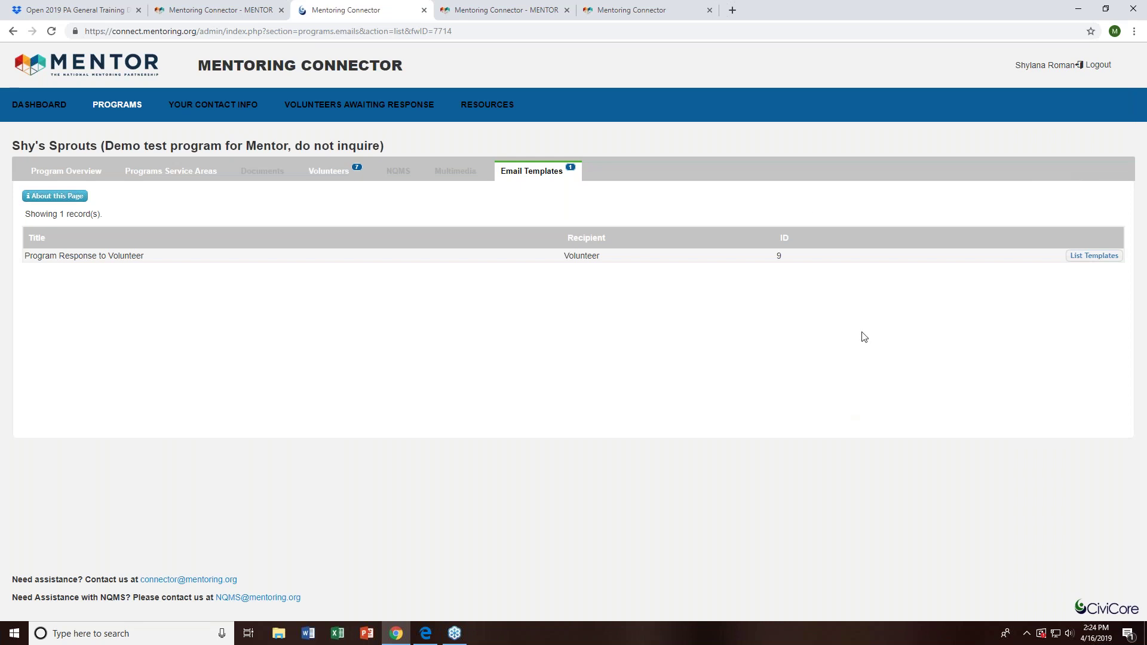
left_click(1095, 256)
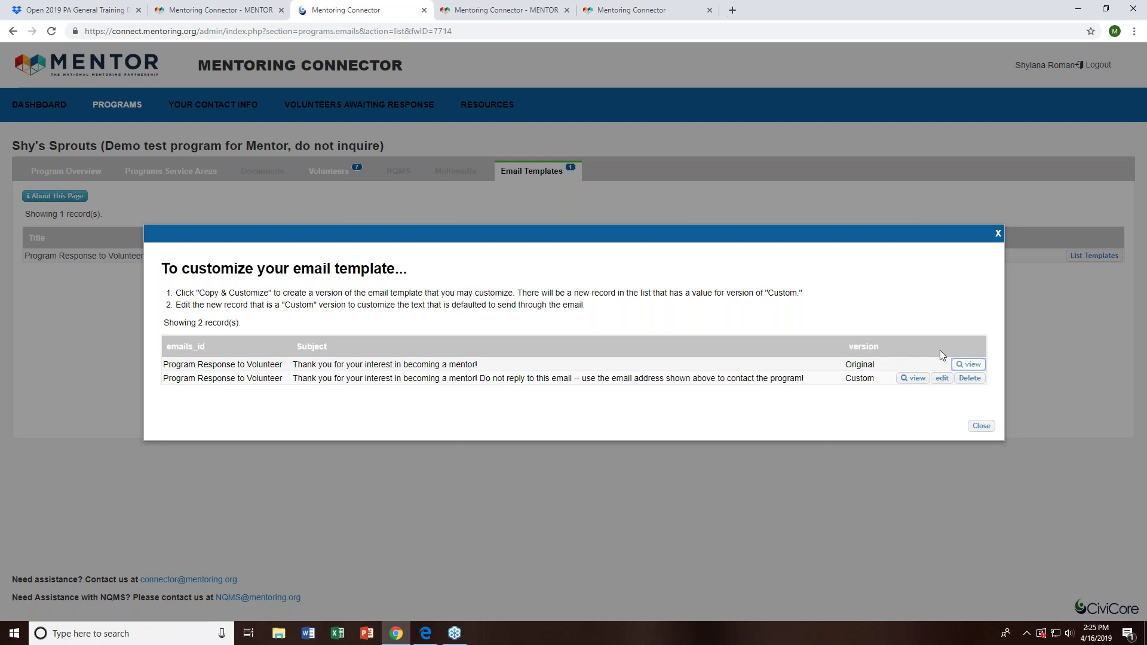
- Inspect the Custom template's subject without changes, close it, and go to Shy's Sprouts' service areas
left_click(935, 379)
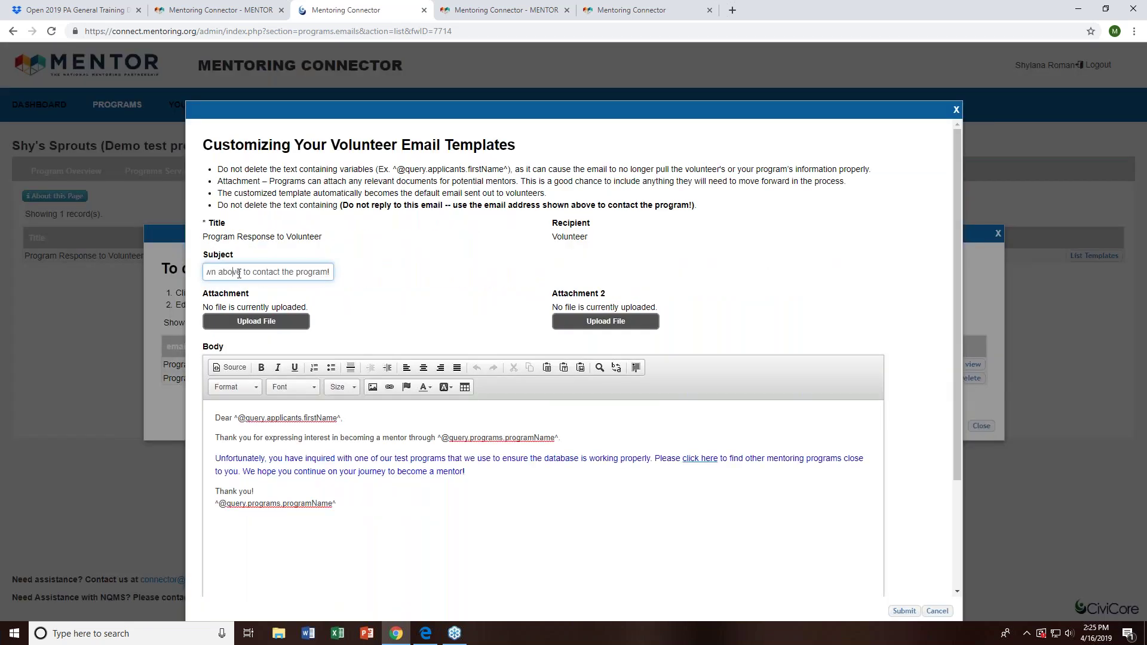
left_click_drag(330, 269, 131, 283)
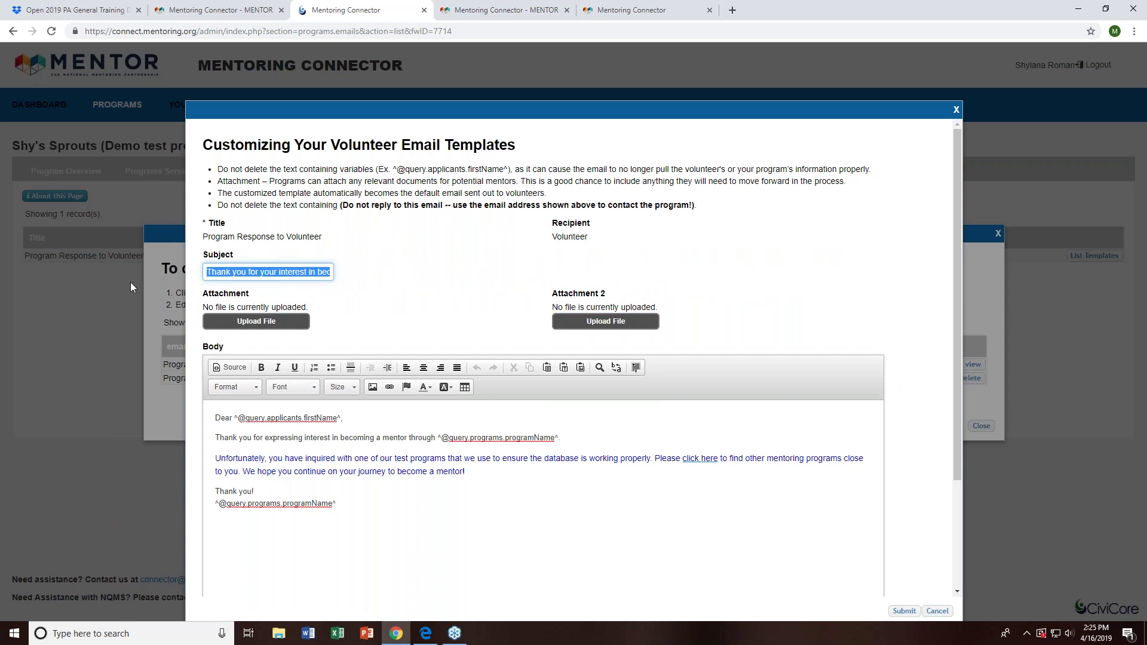
left_click(433, 306)
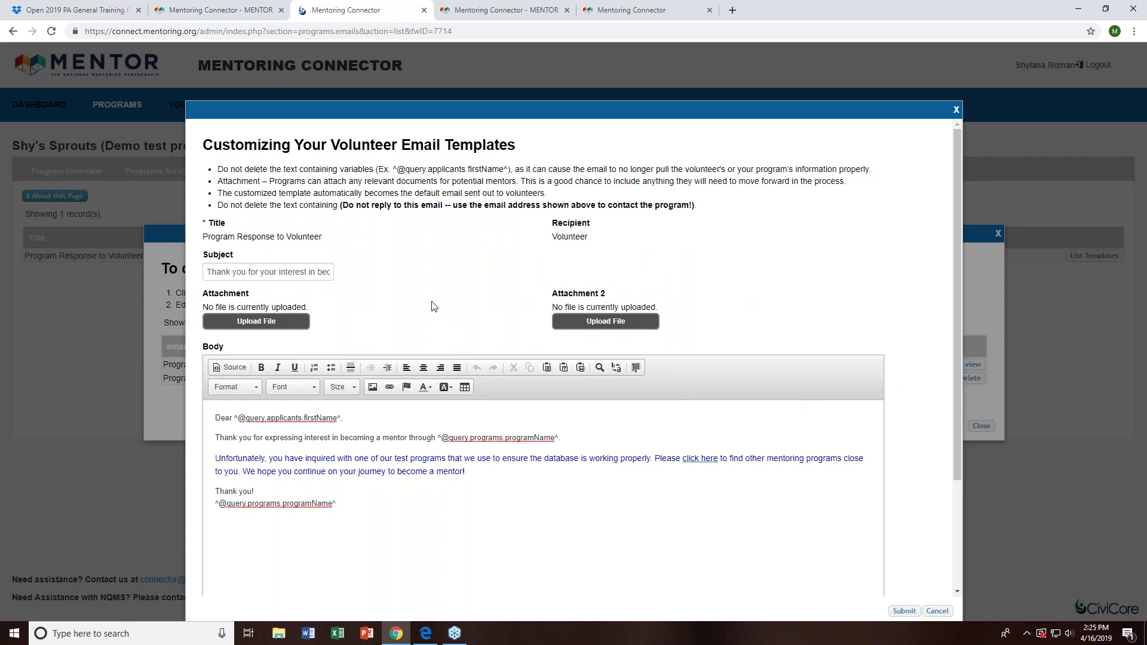
left_click(956, 111)
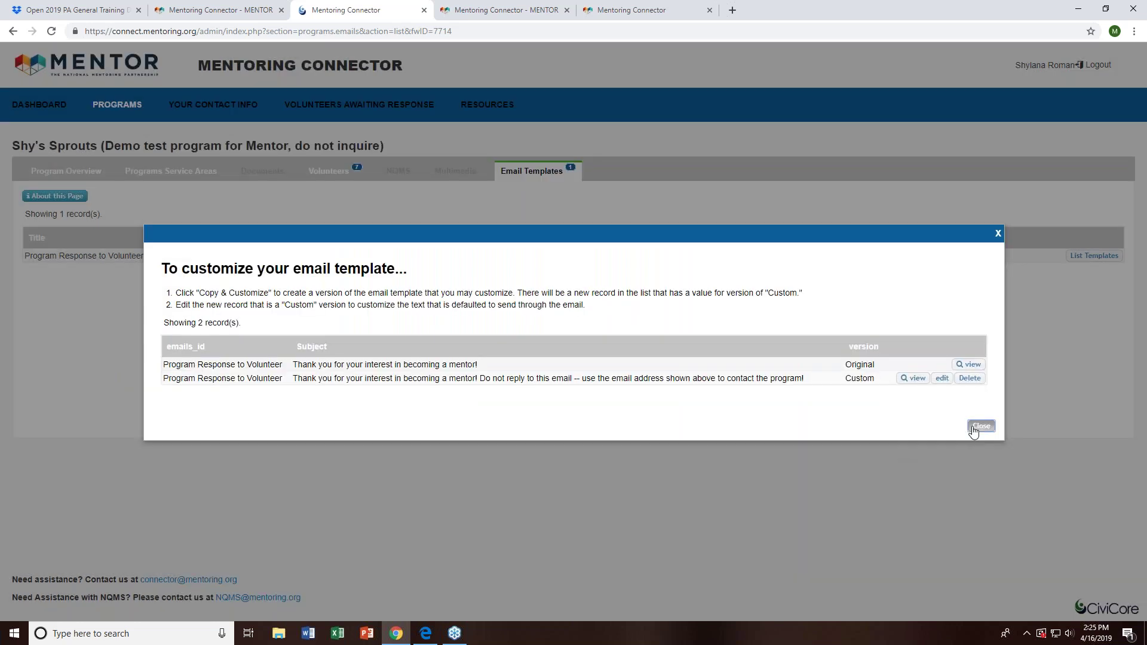
left_click(981, 426)
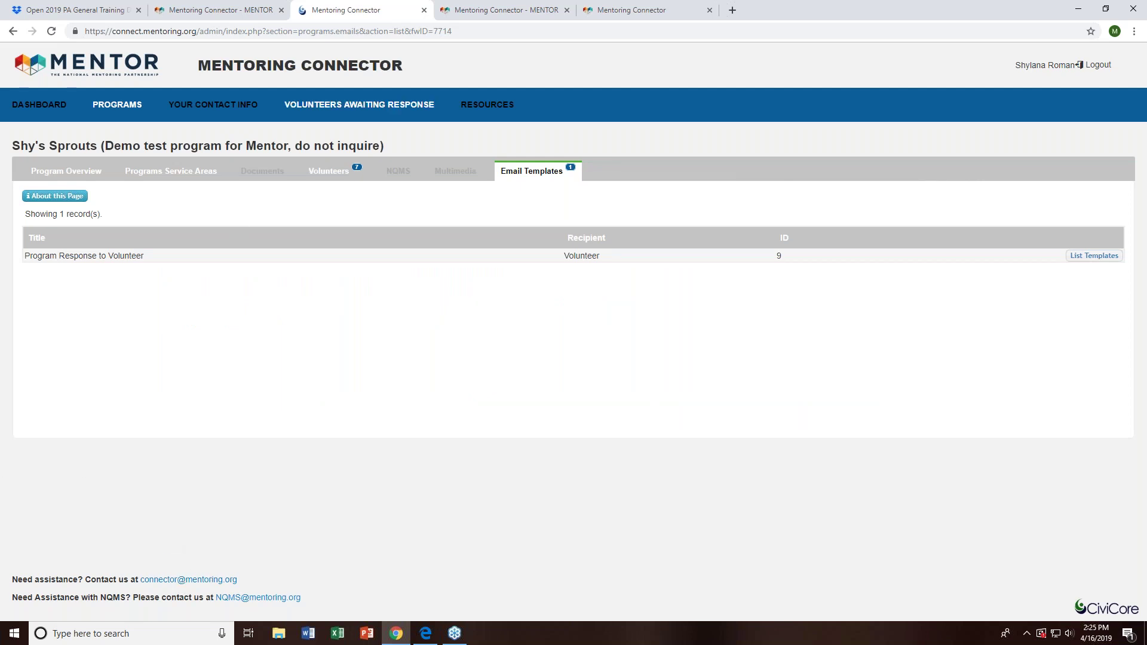
left_click(166, 177)
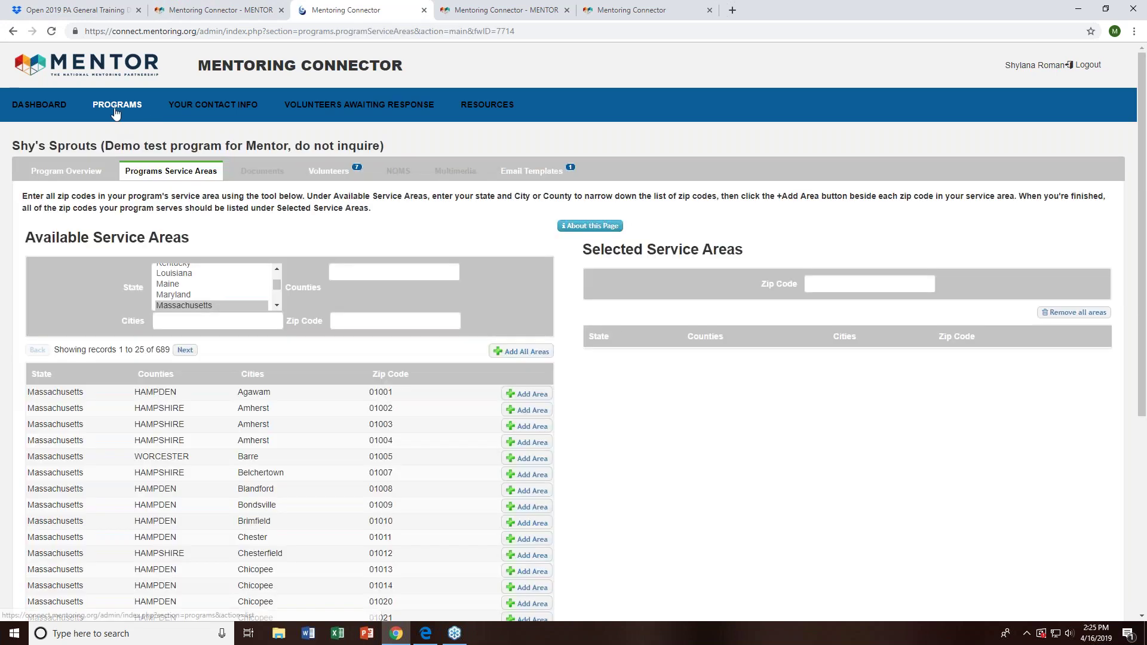
- Open GROW (Test Program)'s Programs Service Areas and look over its four Puerto Rico zip codes
left_click(116, 108)
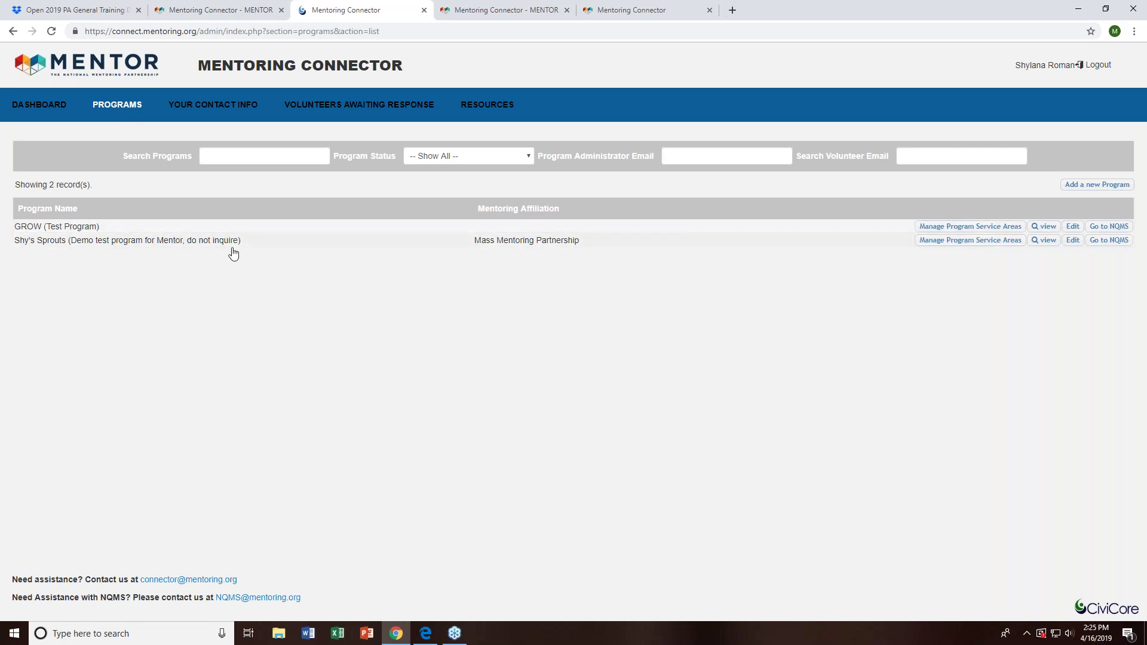
left_click(319, 232)
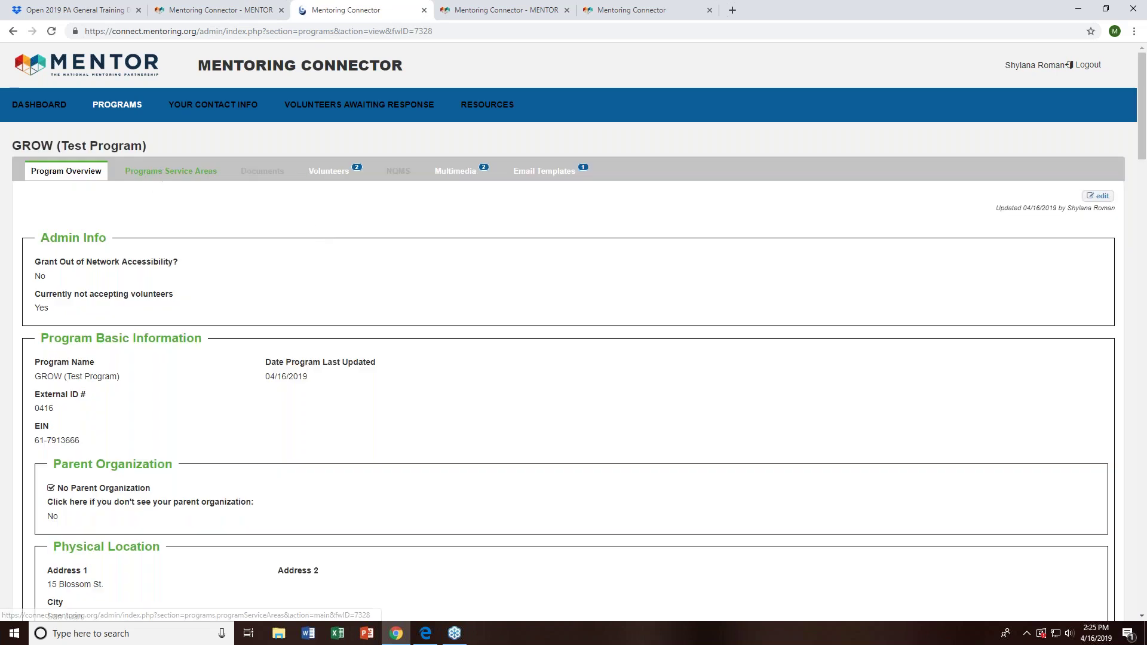
left_click(172, 177)
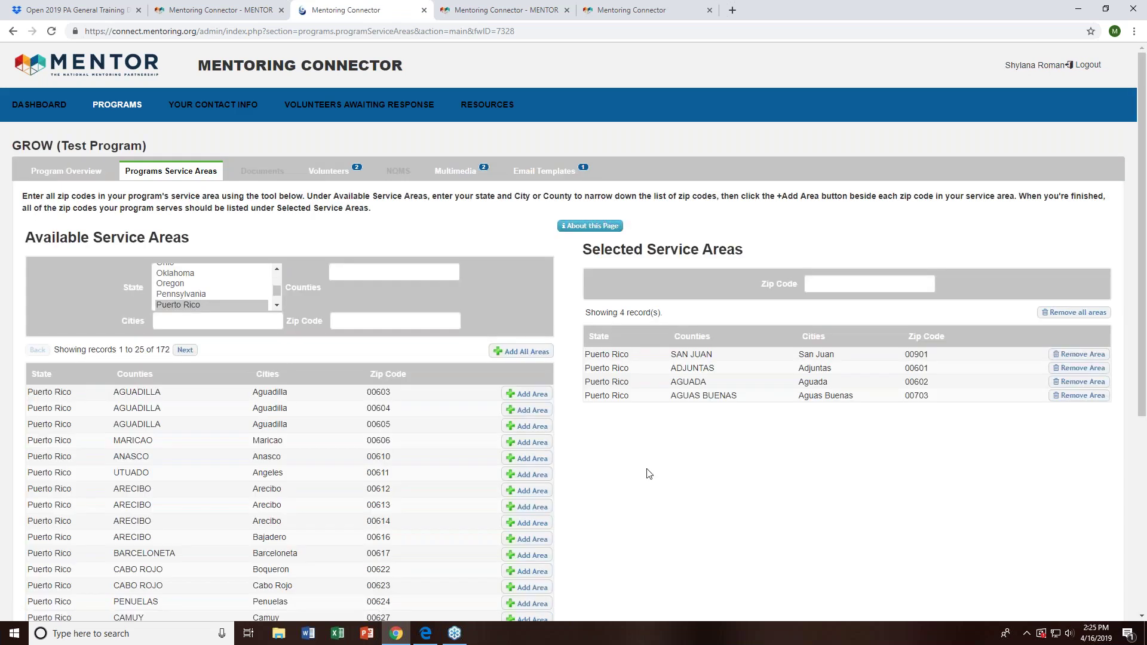
scroll(650, 473, "down", 1)
scroll(651, 474, "down", 1)
scroll(645, 474, "up", 2)
scroll(605, 459, "down", 1)
- Filter the available service areas to Oregon zip codes
left_click(170, 223)
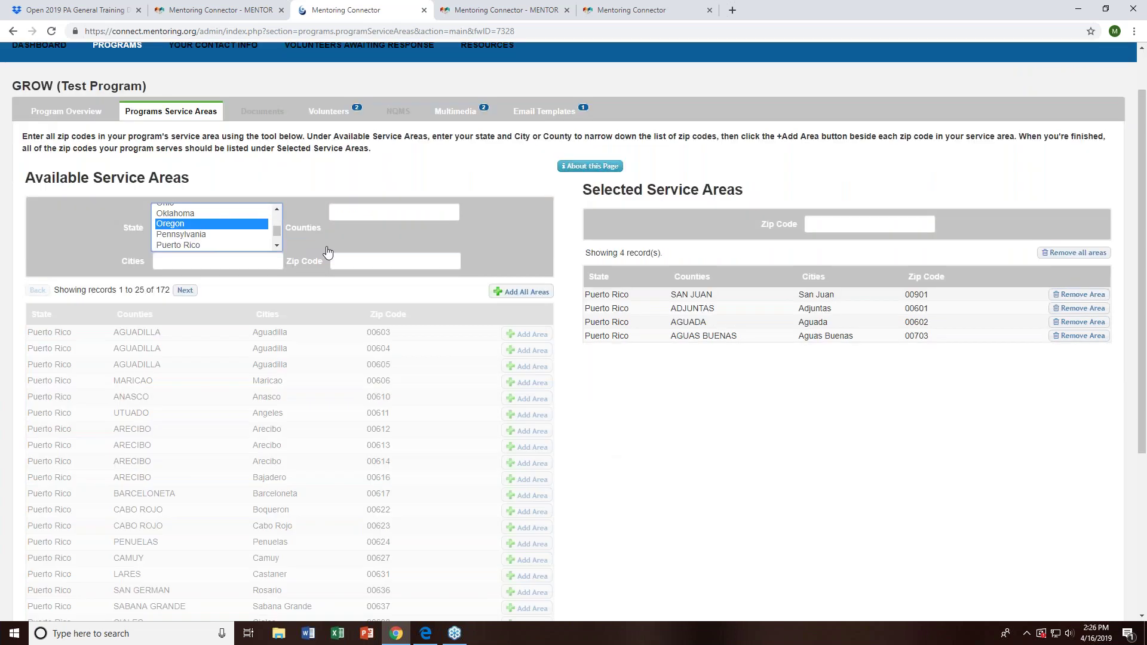
left_click(404, 216)
left_click(363, 263)
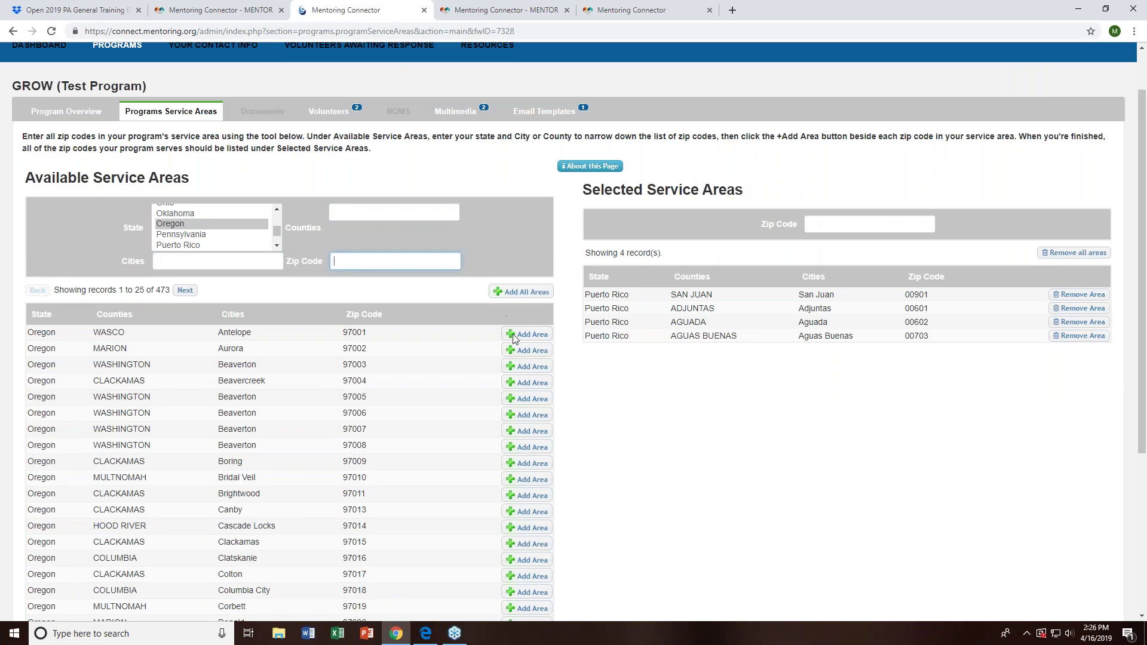
scroll(589, 405, "down", 1)
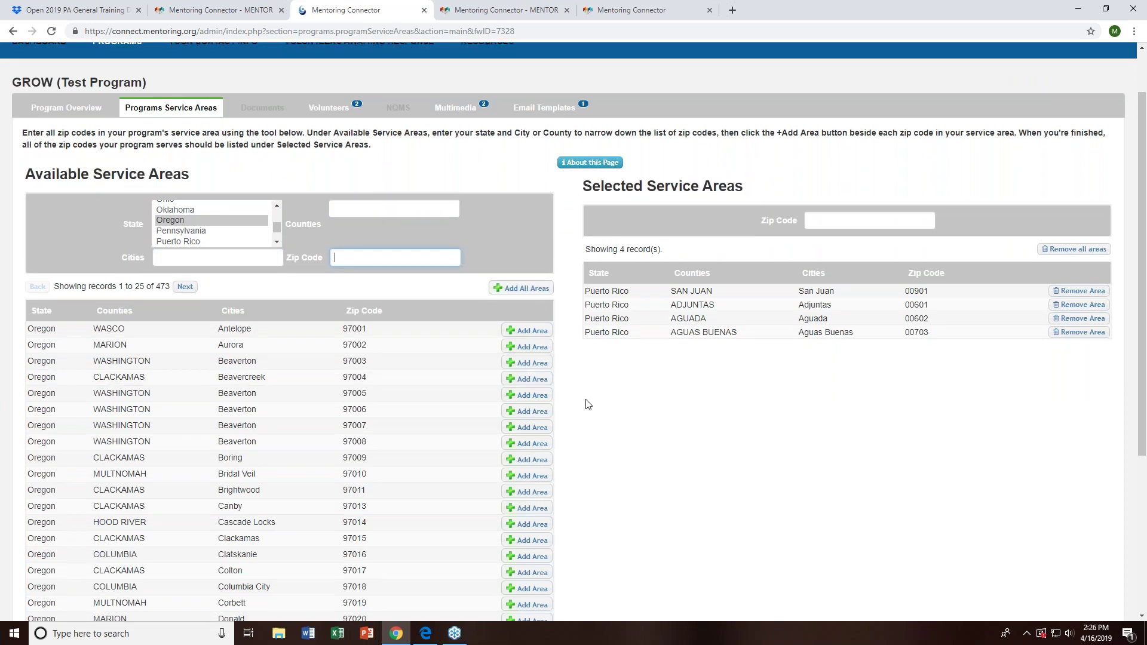
scroll(589, 404, "down", 2)
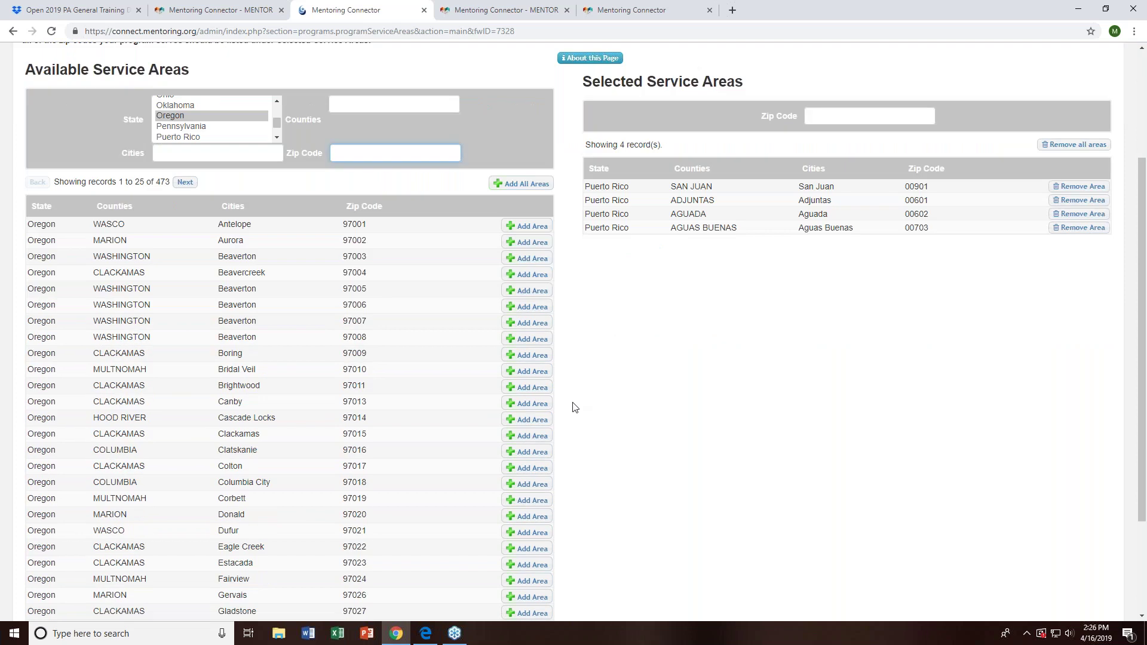
scroll(575, 408, "down", 1)
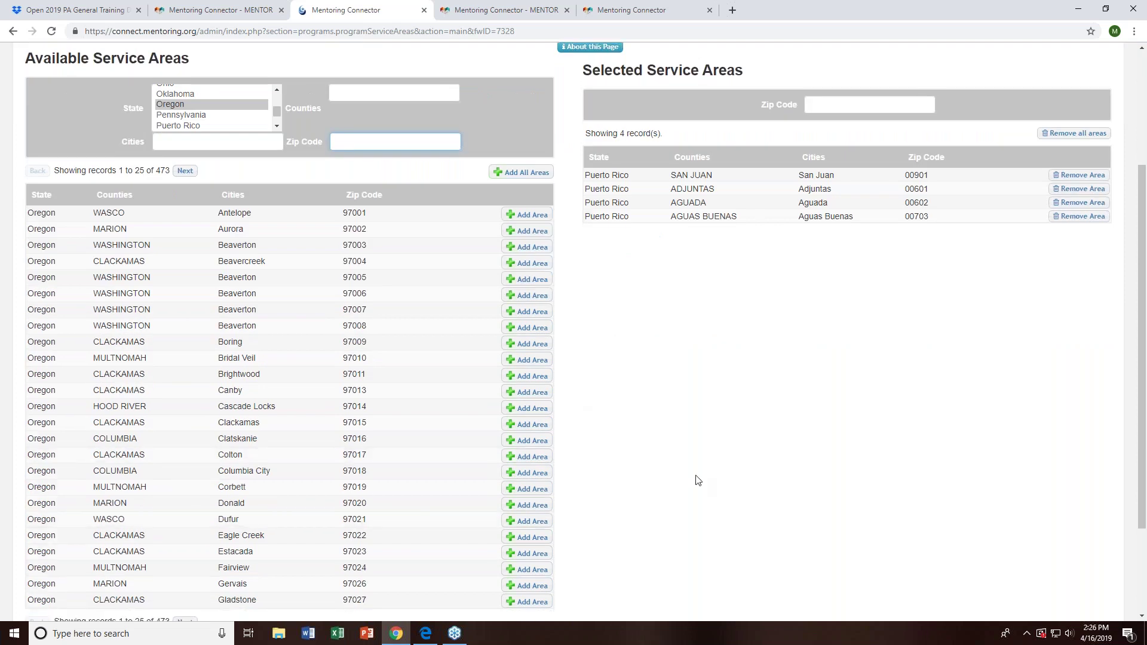
scroll(697, 480, "up", 1)
scroll(698, 481, "up", 3)
- Add Oregon zips 97001, 97003 and 97009, and remove San Juan 00901 and Aguada 00602
left_click(527, 395)
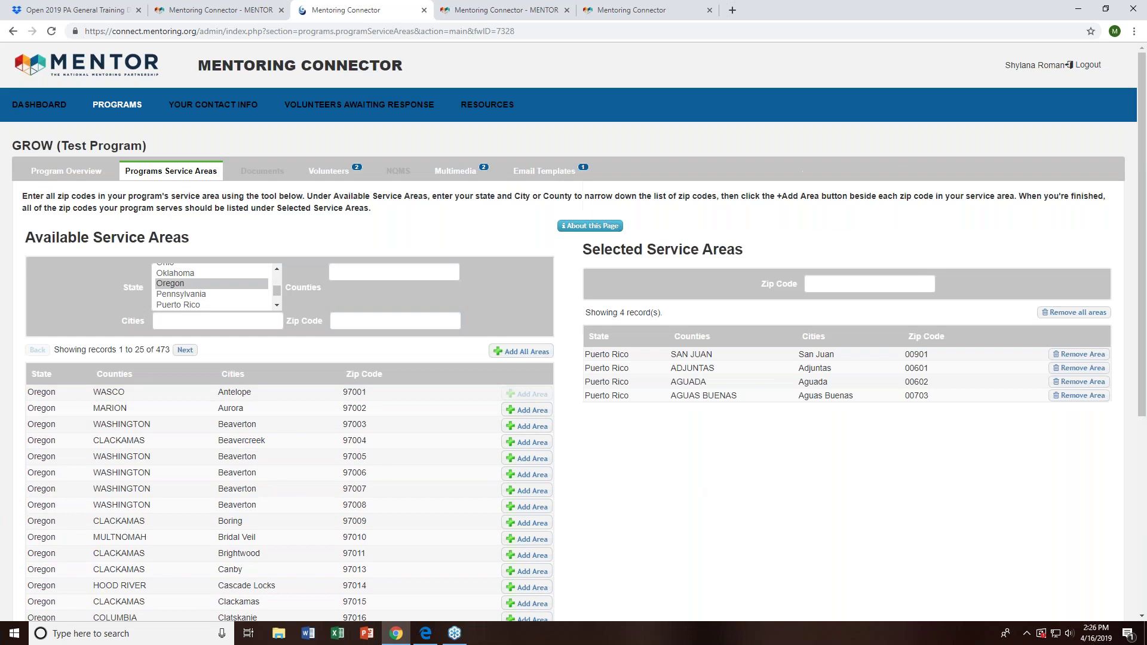
left_click(528, 411)
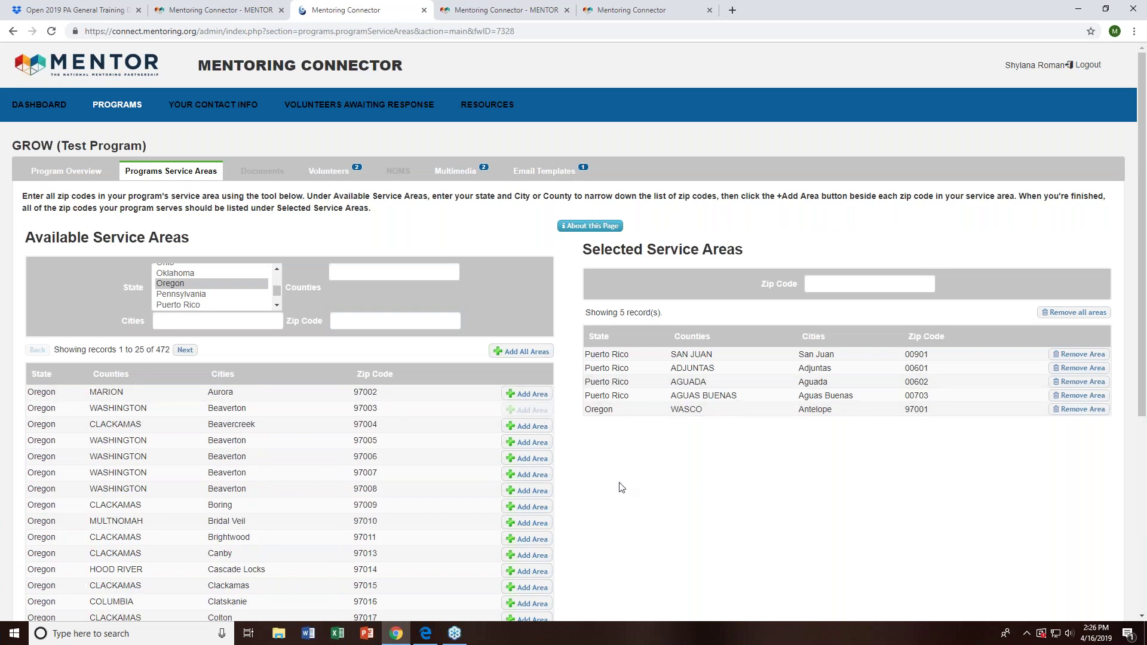
left_click(527, 491)
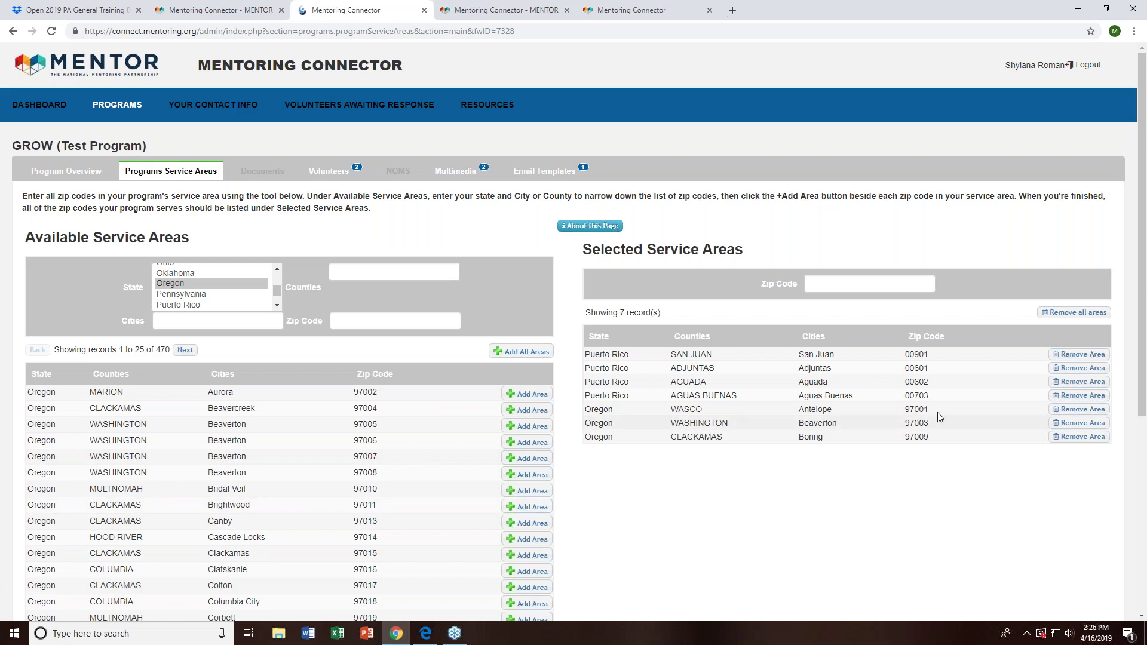
left_click(1085, 354)
left_click(1084, 368)
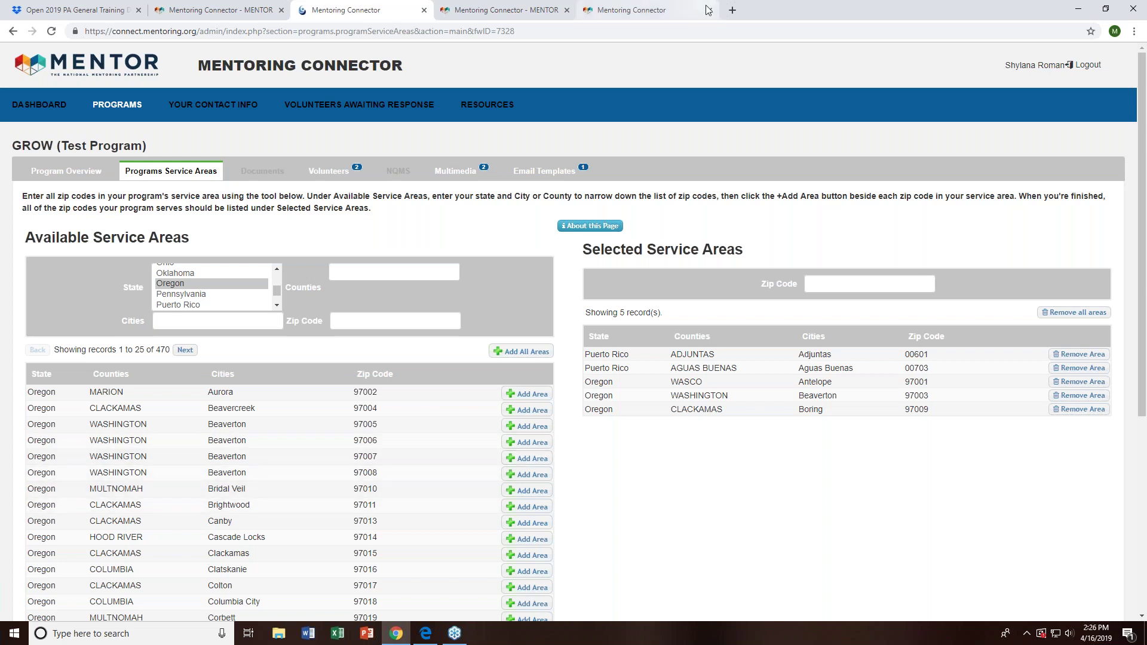
left_click(690, 14)
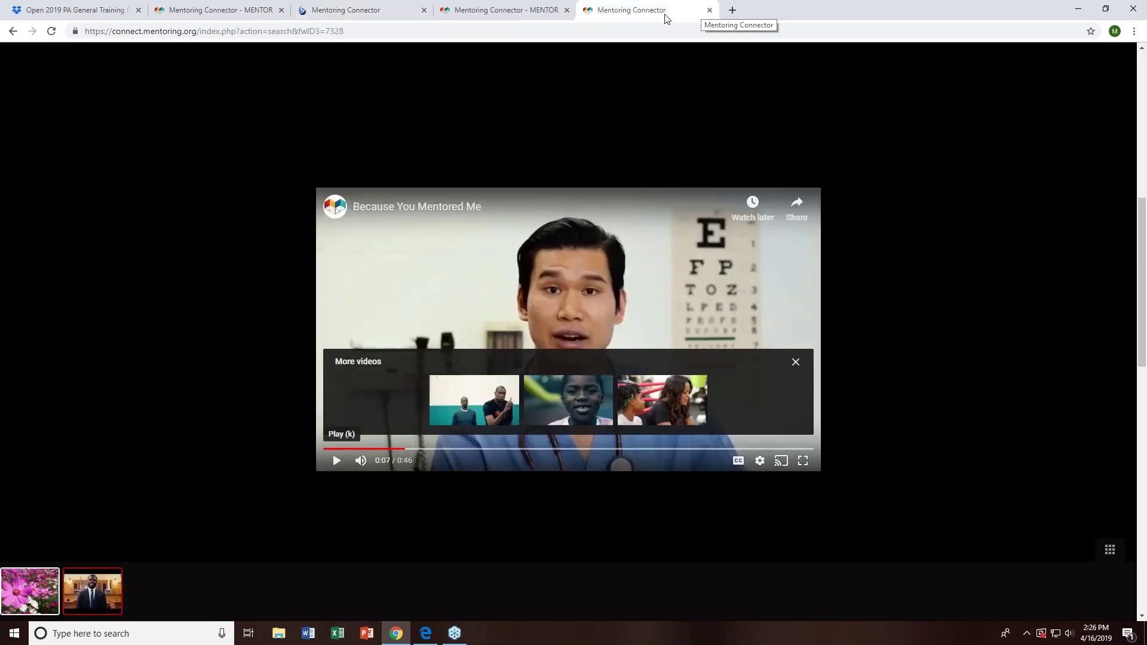
left_click(349, 15)
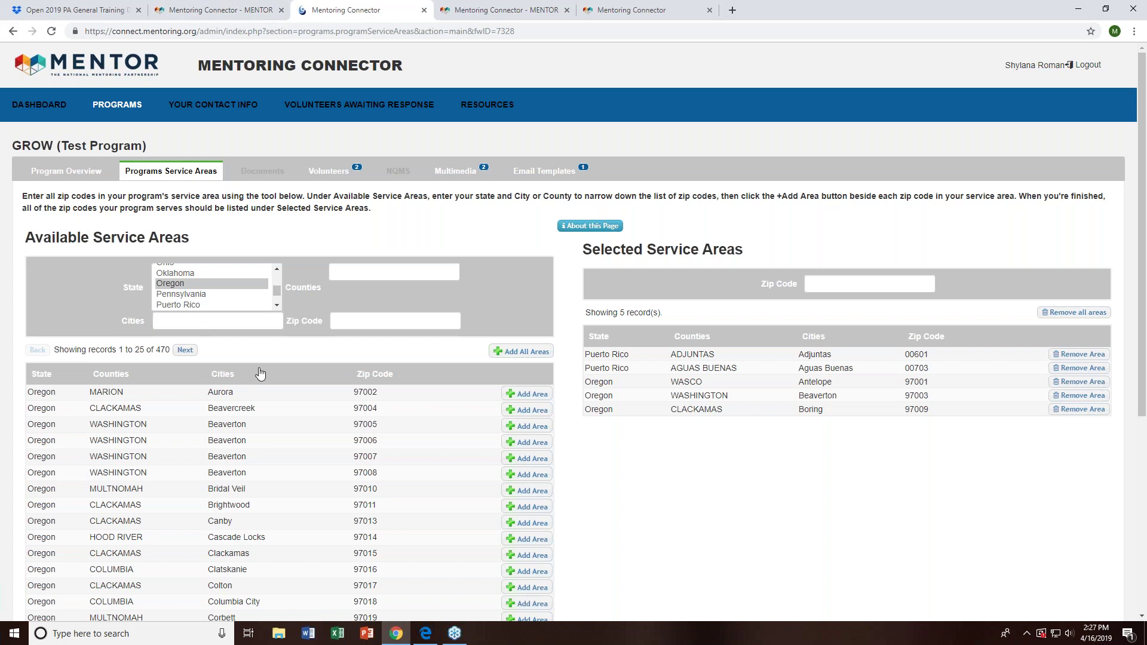
- Enter 'los angeles' in the Cities filter
scroll(253, 260, "down", 1)
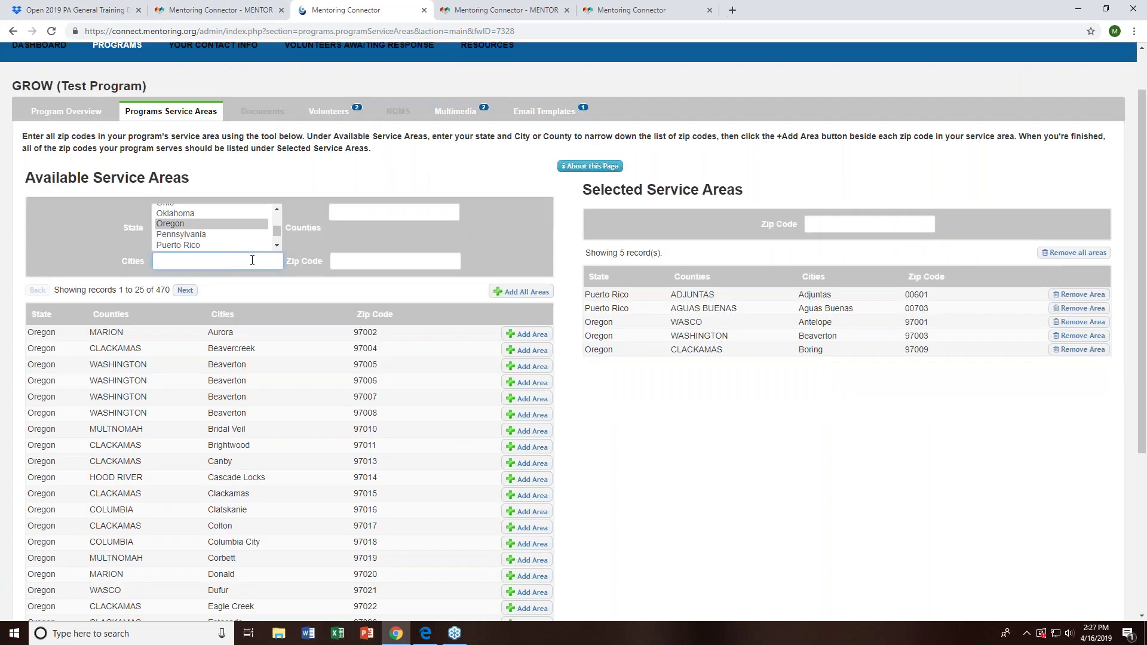
type("os ang")
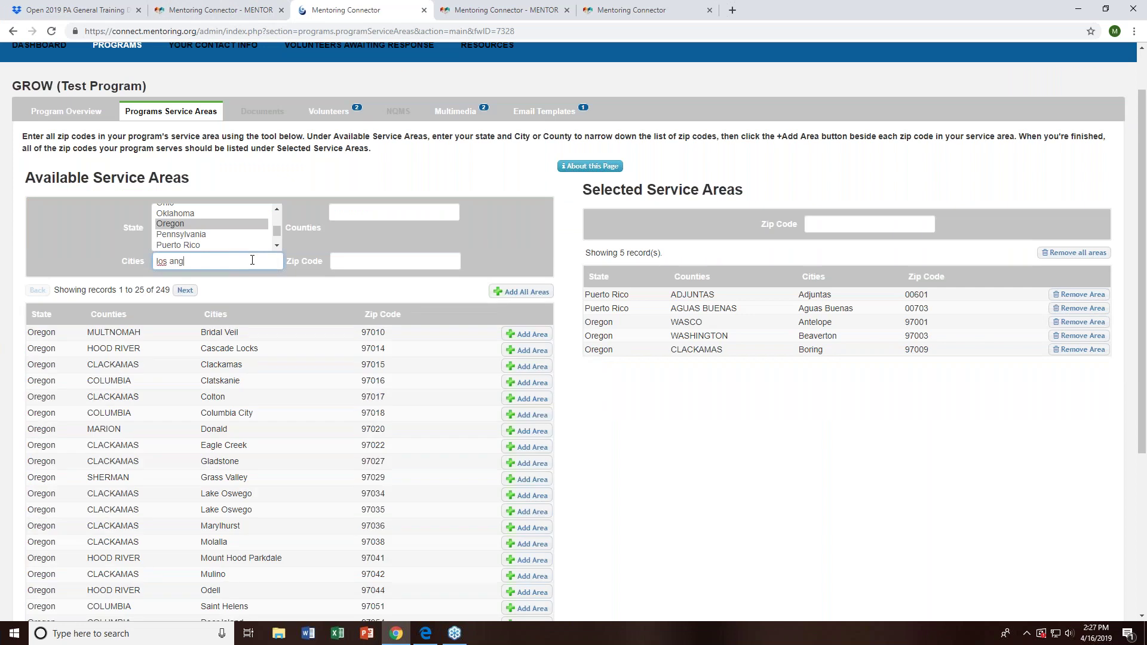
type("eles")
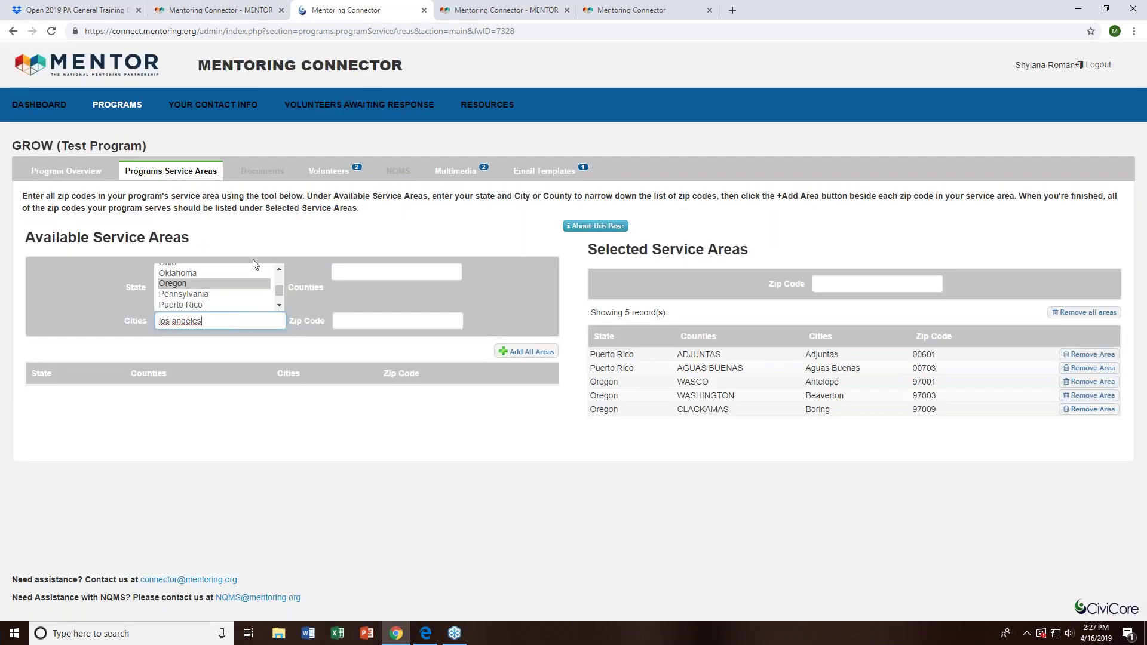
scroll(234, 303, "up", 8)
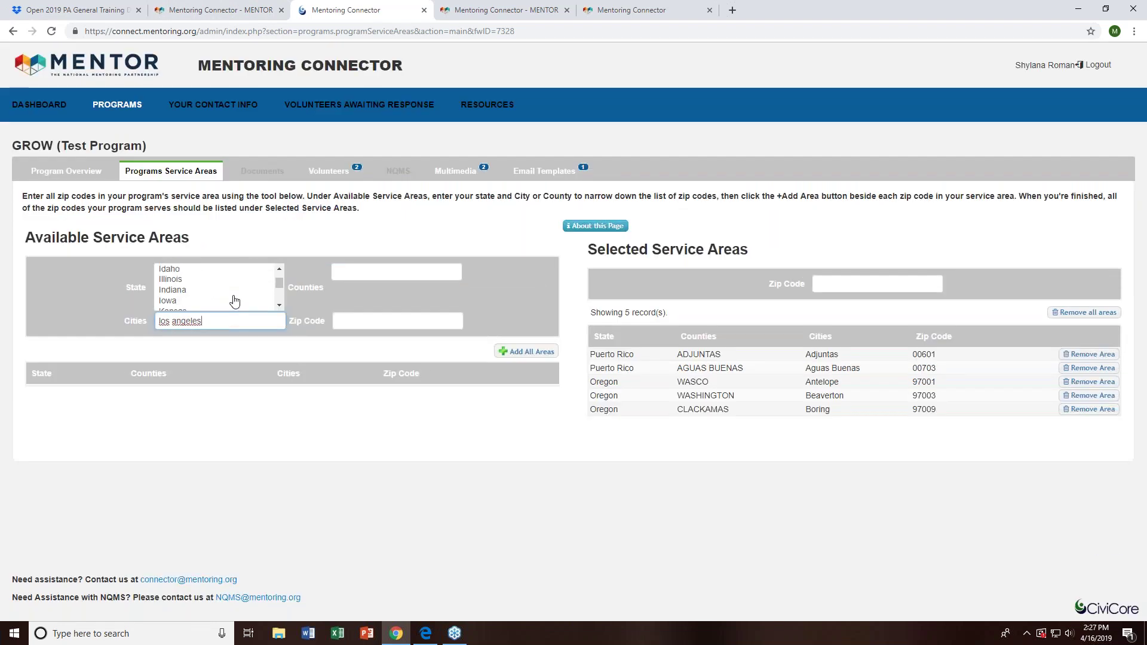
scroll(197, 300, "down", 2)
scroll(197, 281, "up", 2)
- Choose California as the state and scroll through the 93 Los Angeles zip codes
left_click(279, 305)
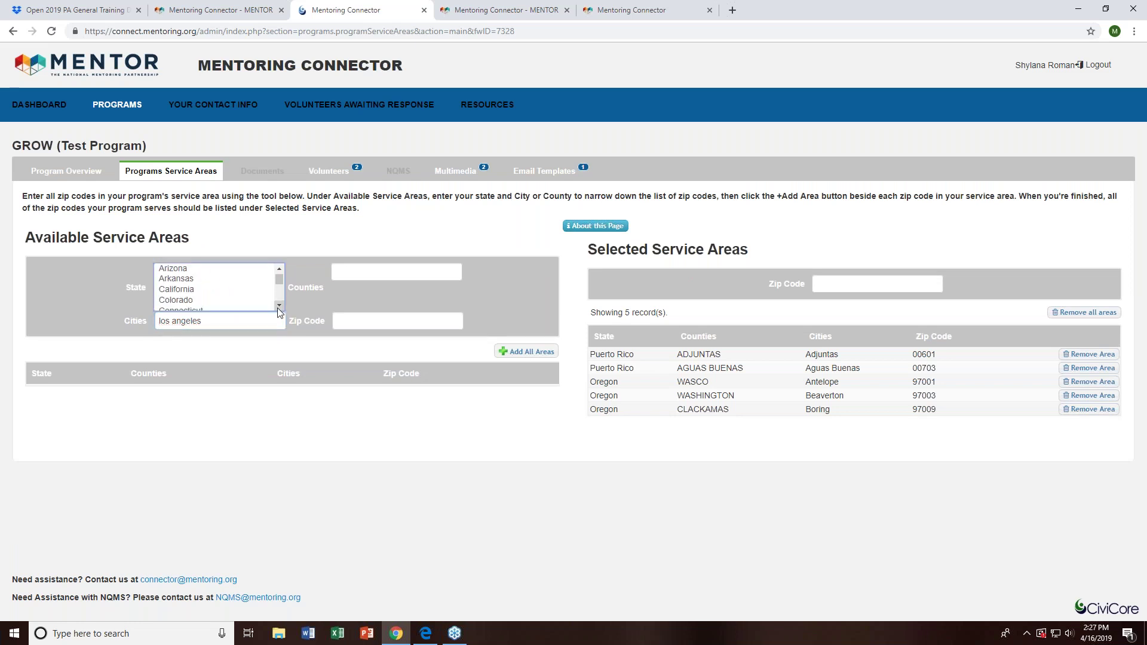
left_click(193, 290)
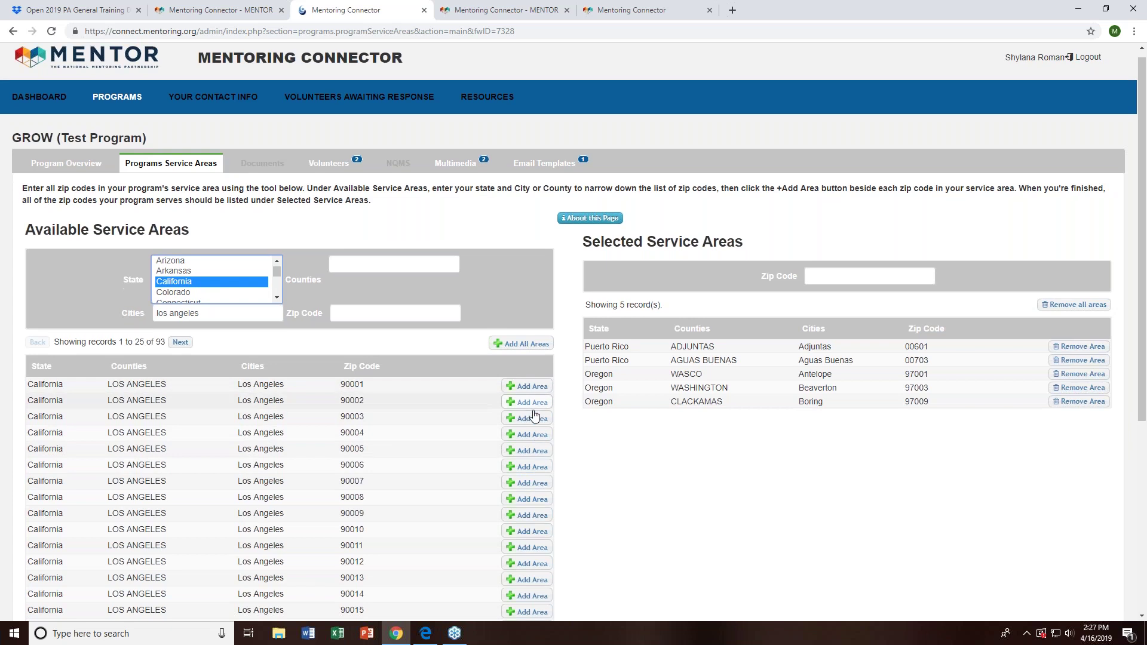
scroll(538, 418, "down", 2)
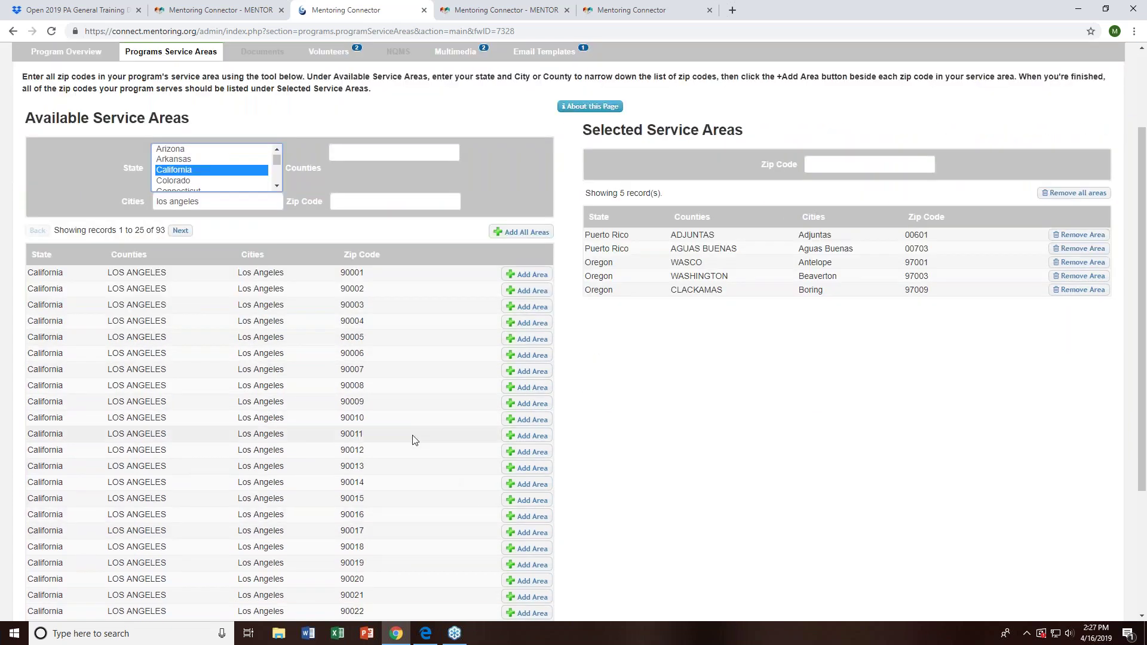
scroll(453, 402, "down", 1)
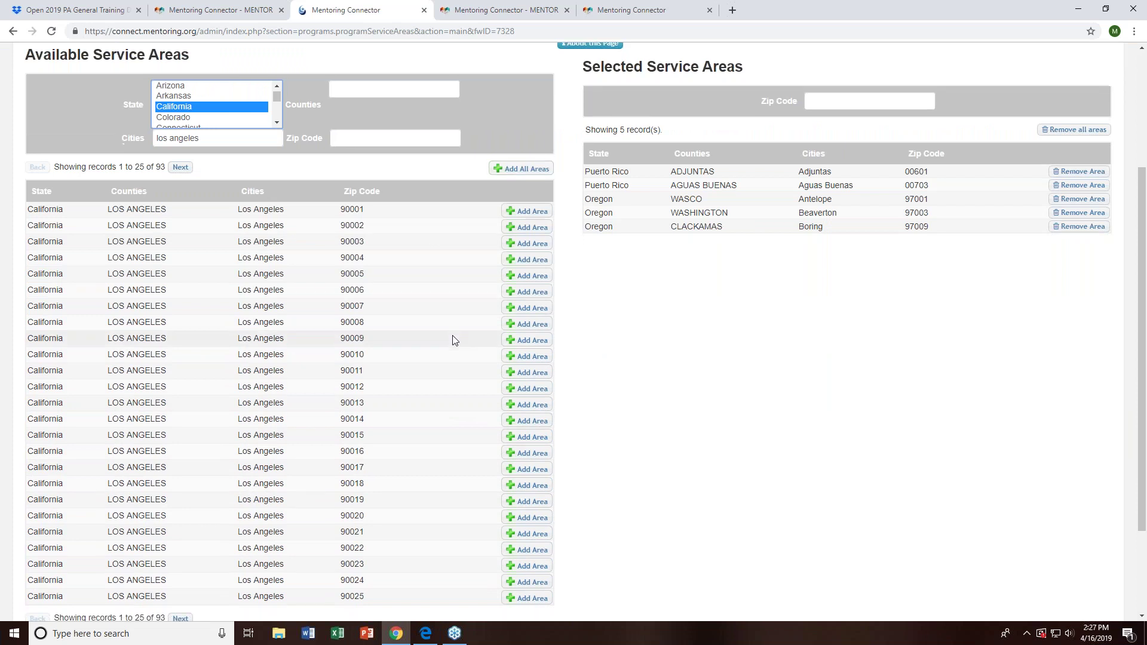
scroll(453, 336, "down", 2)
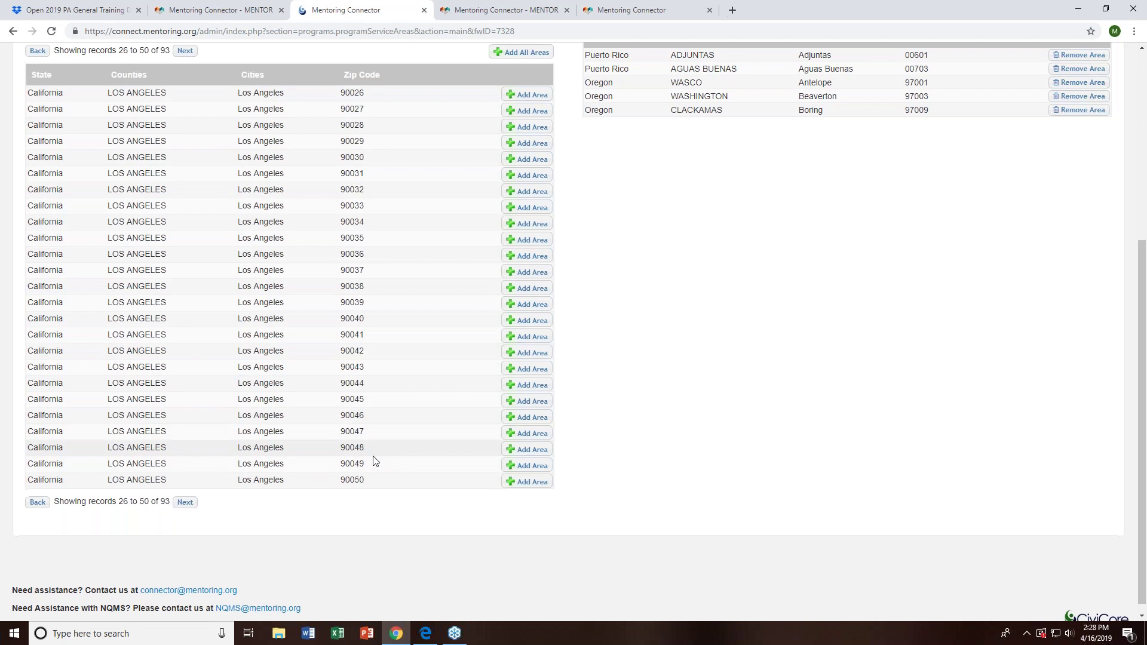
scroll(376, 461, "down", 1)
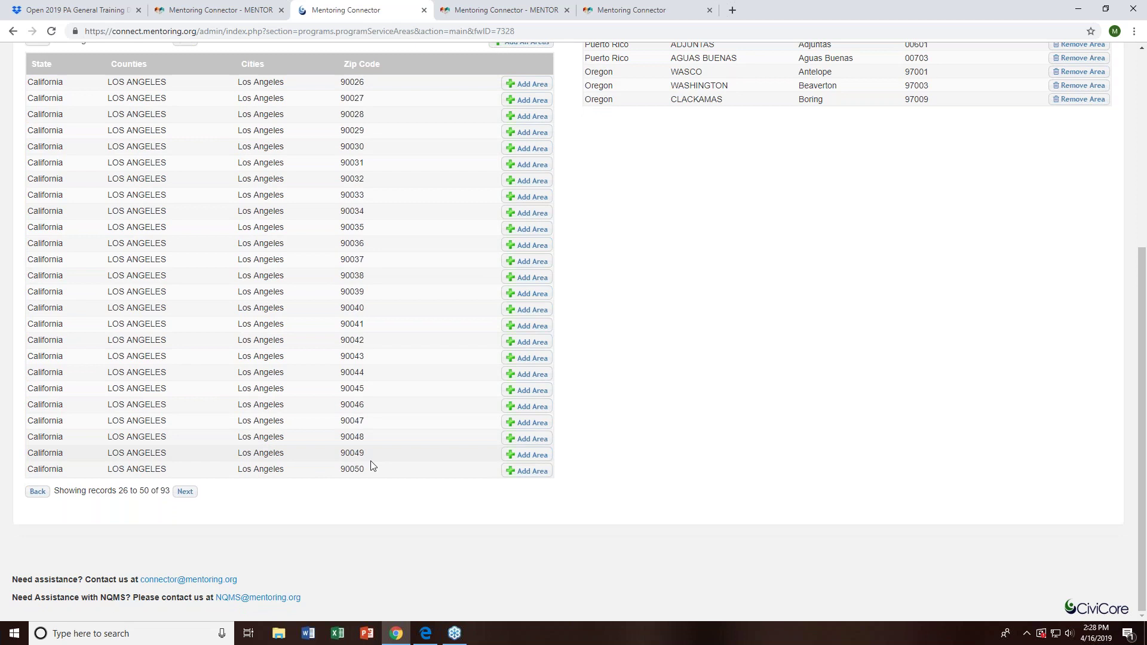
scroll(423, 590, "up", 1)
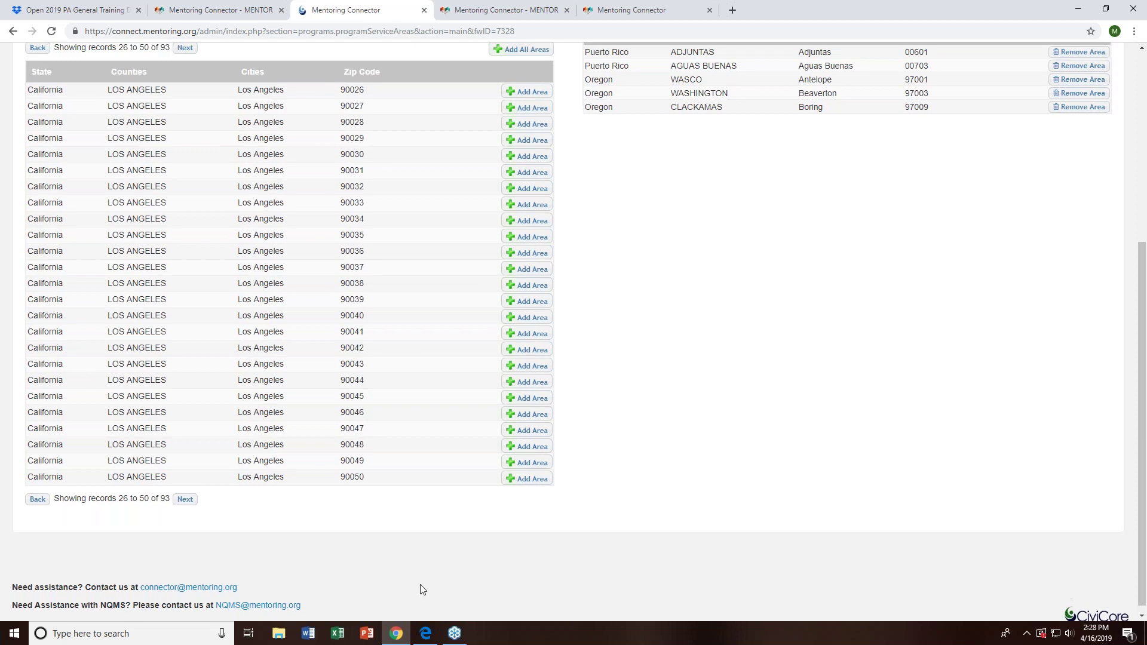
scroll(422, 590, "up", 5)
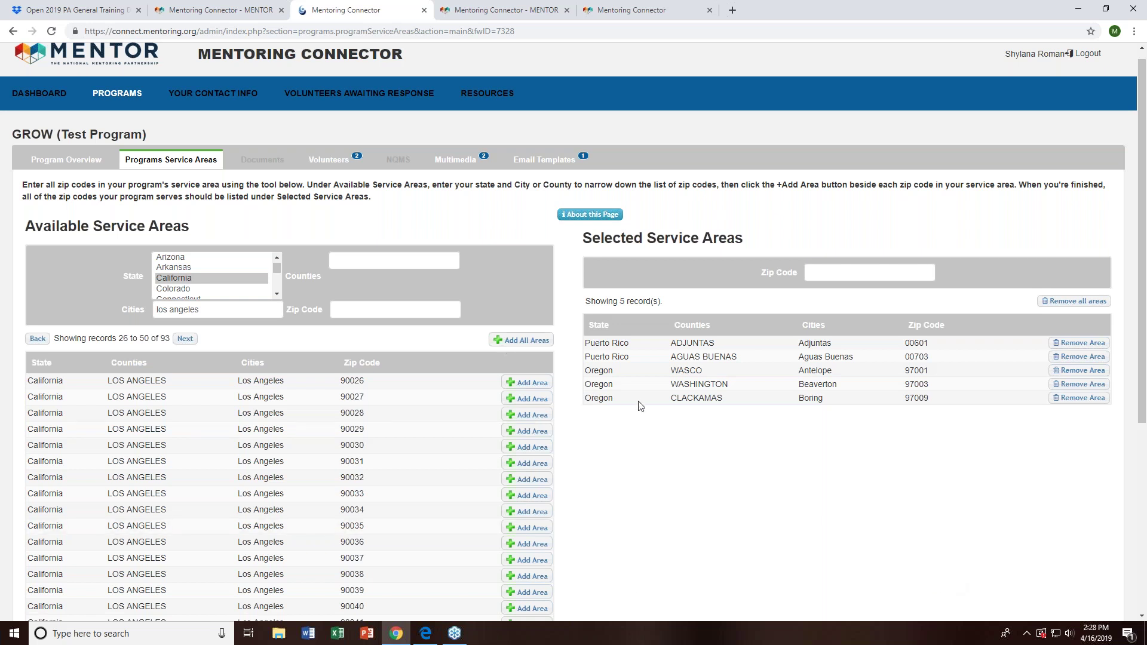
- Add all Los Angeles zips for 98 selected areas, check records 26–50, then switch to the public tab
left_click(529, 382)
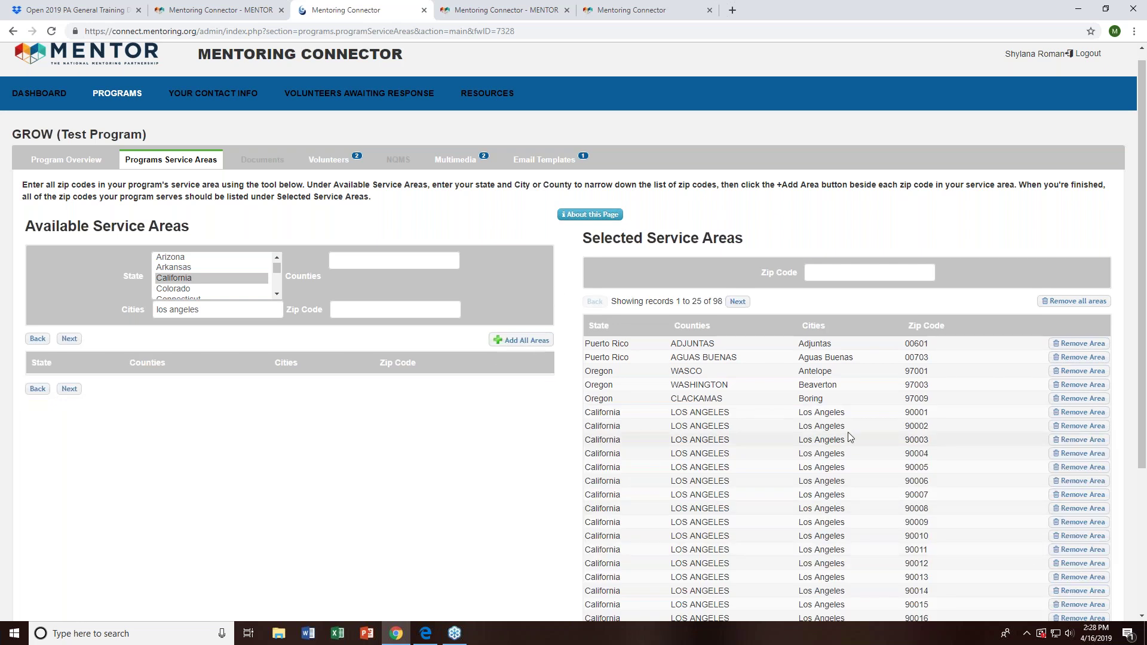
scroll(848, 432, "down", 1)
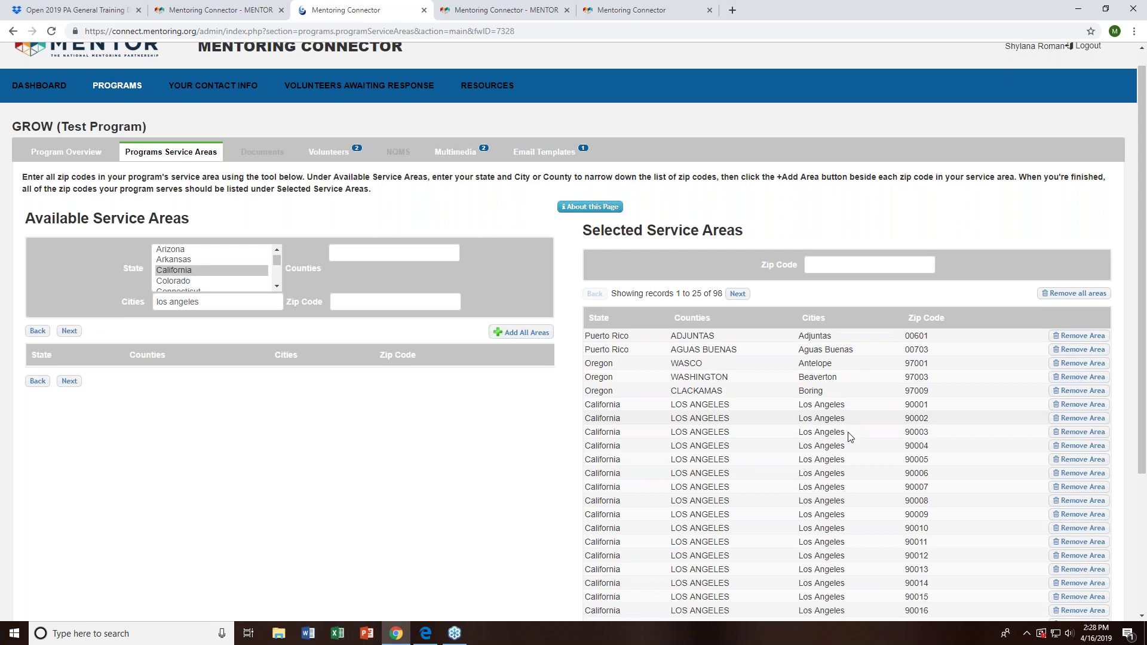
scroll(849, 437, "down", 1)
scroll(734, 400, "down", 2)
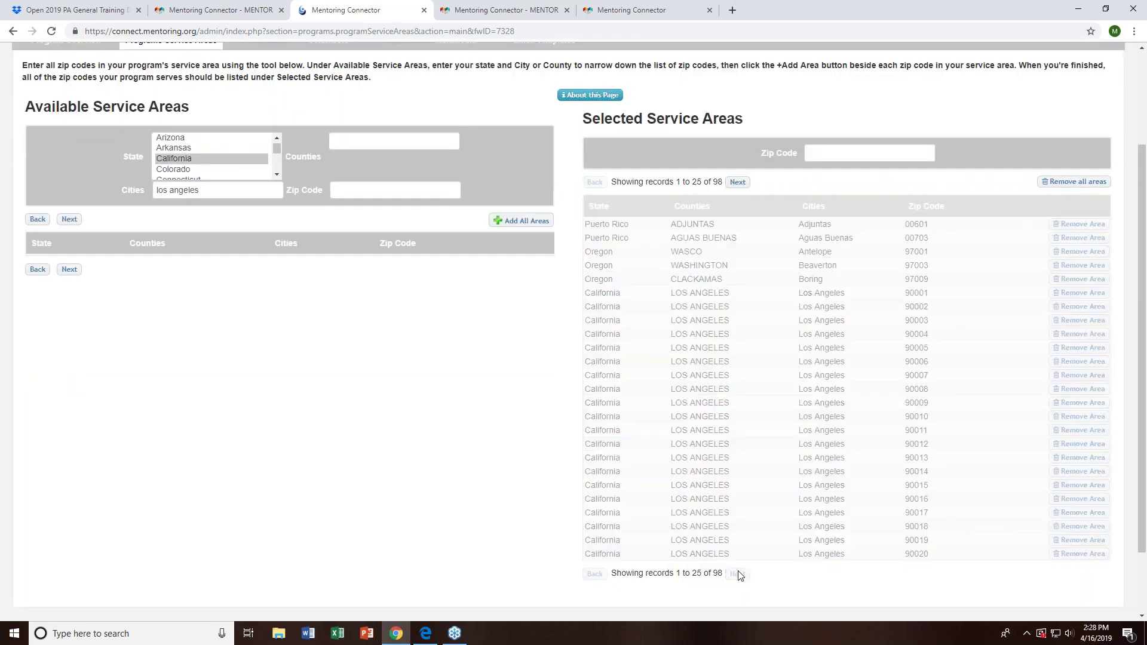
left_click(740, 574)
scroll(467, 478, "up", 2)
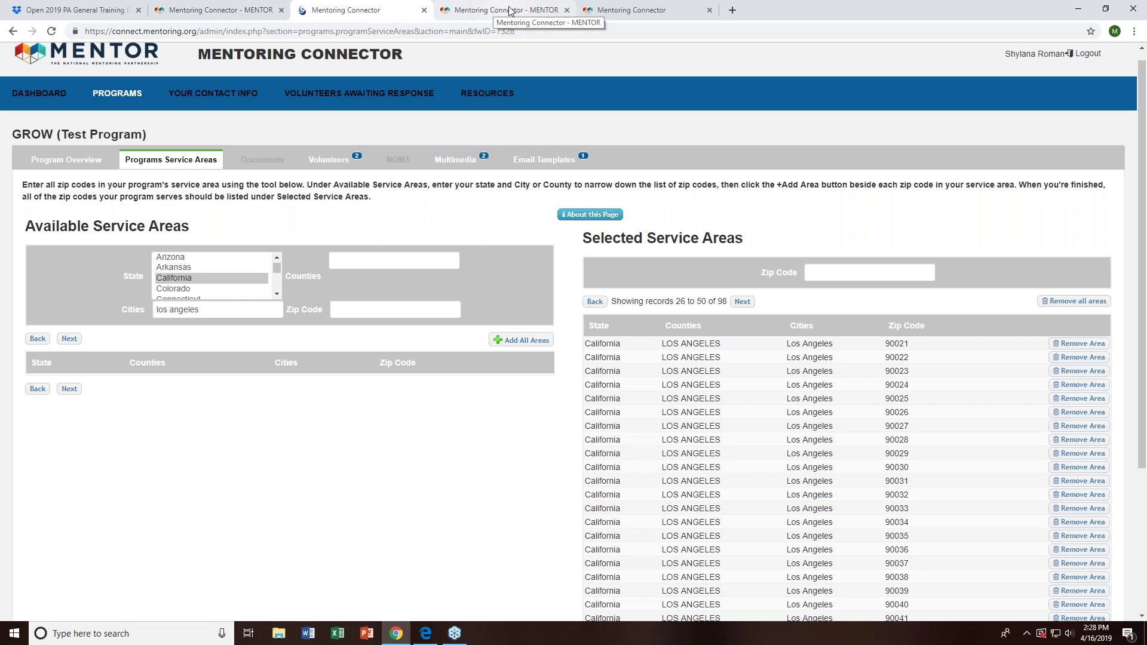
left_click(626, 12)
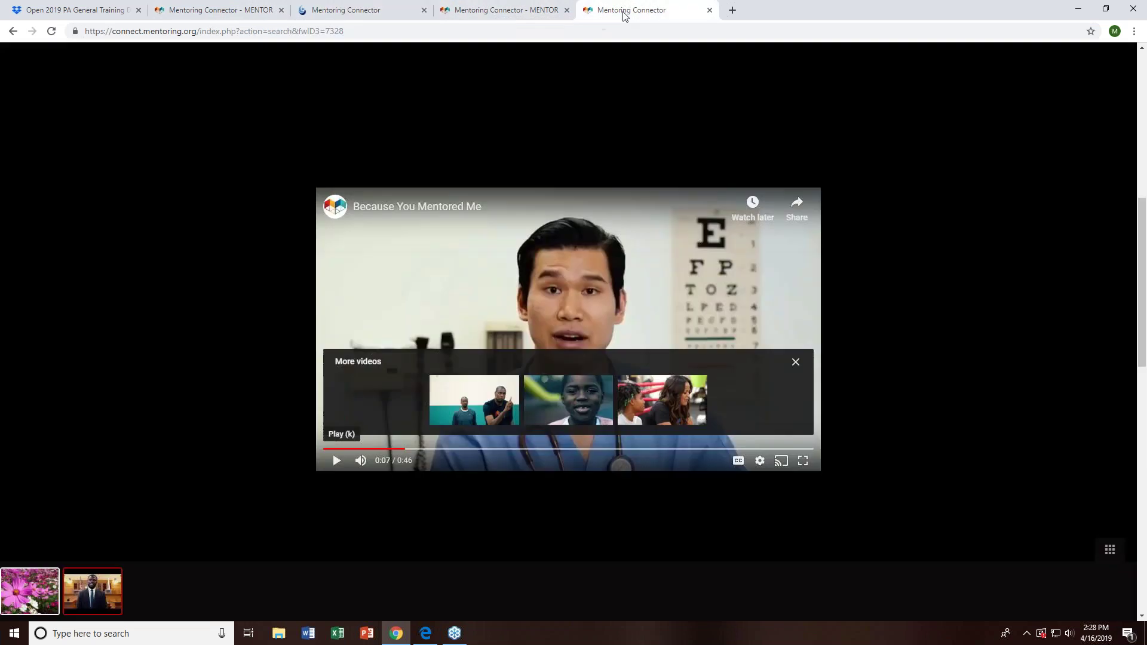
- Run the mentoring.org zip search again with 02150 in place of 00901
left_click(12, 31)
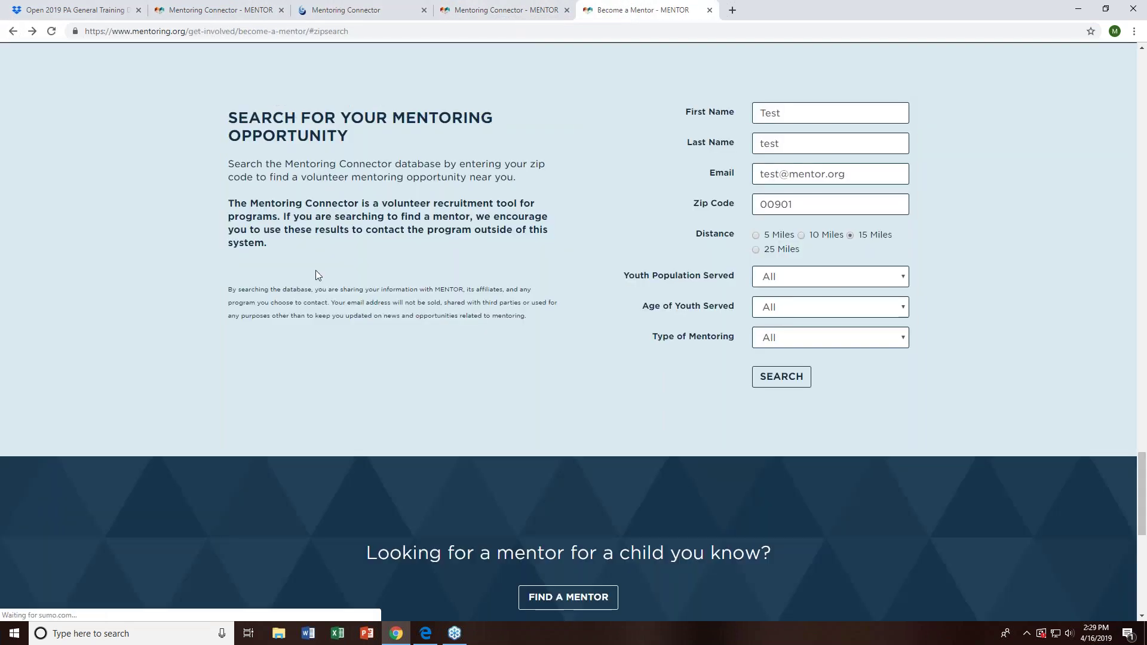
scroll(315, 270, "up", 3)
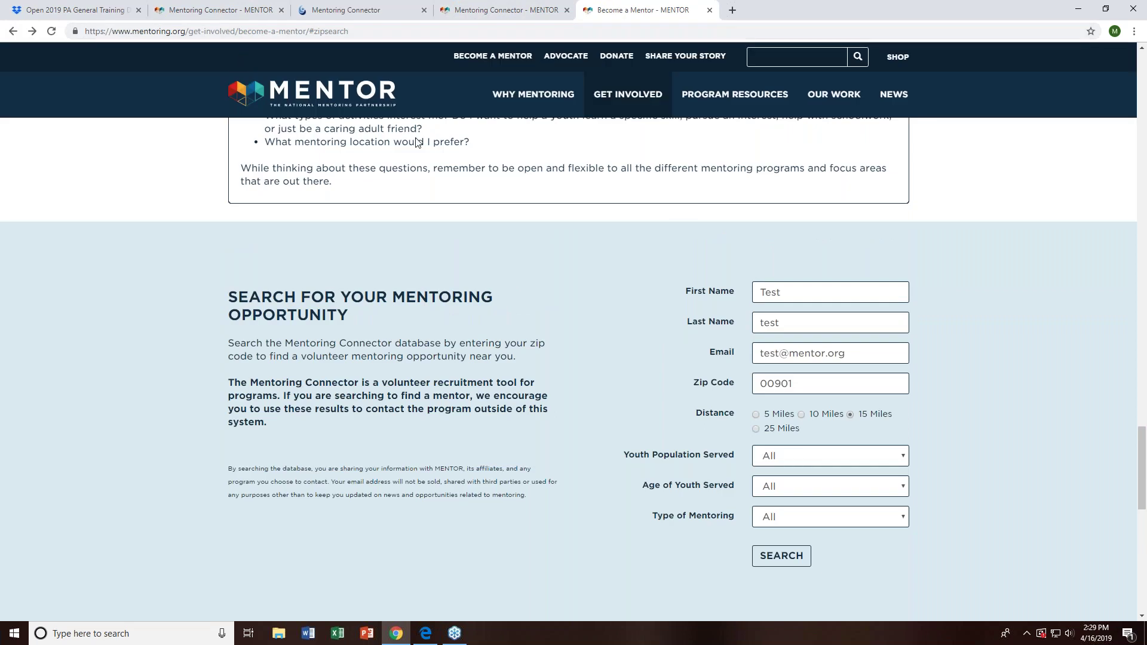
left_click_drag(831, 388, 712, 392)
type("02150")
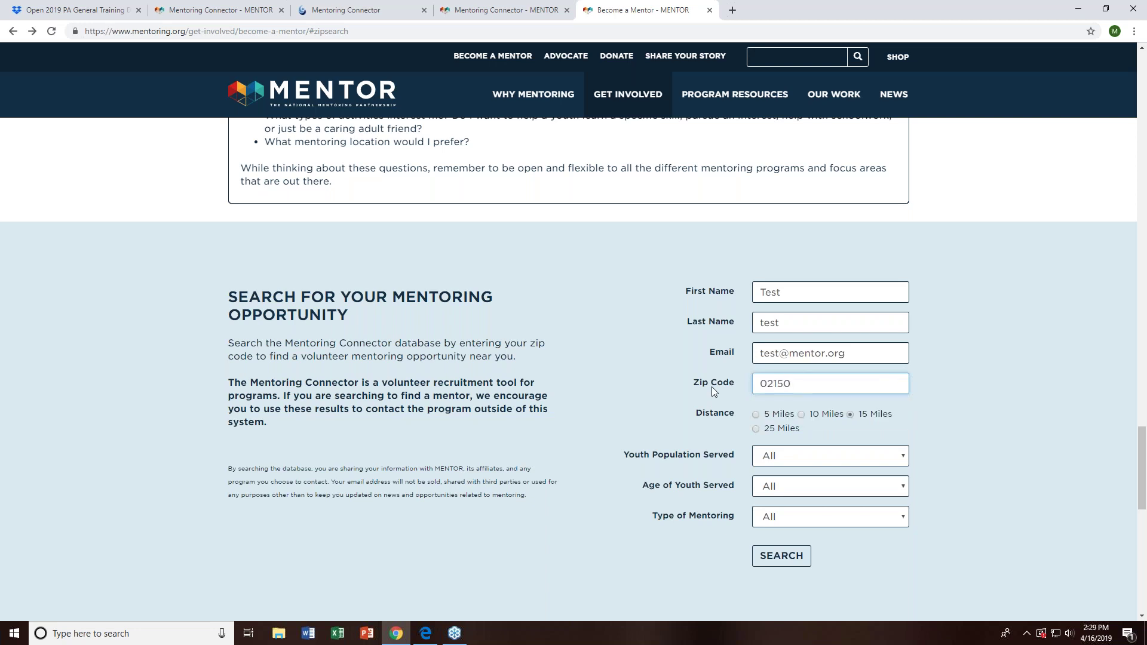
key("Return")
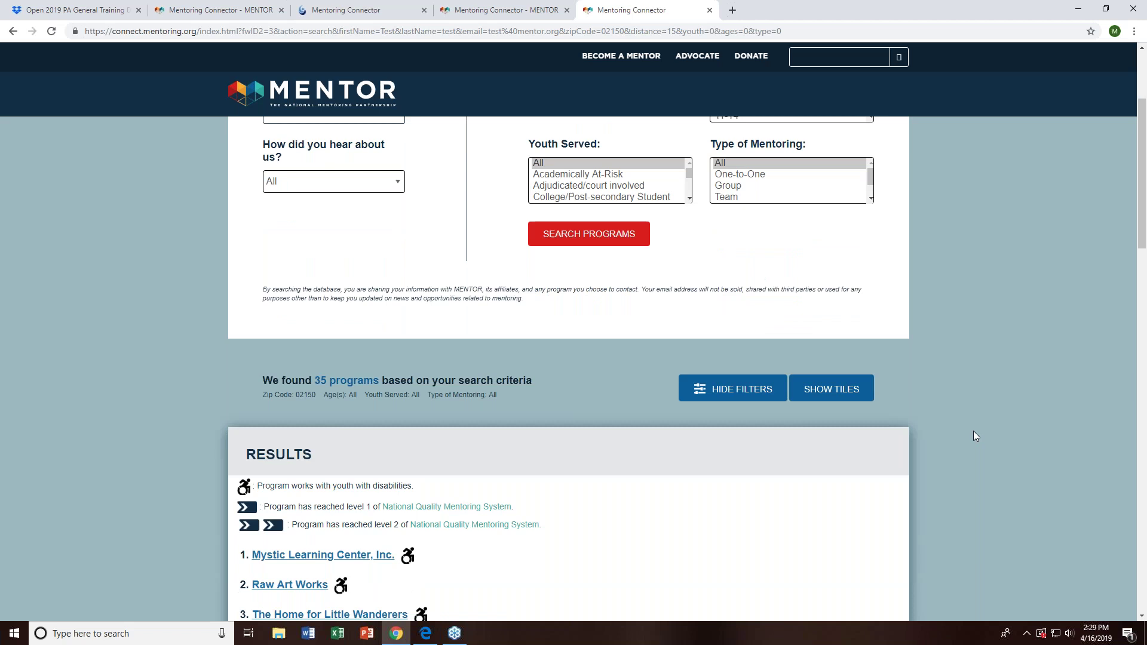
- Scroll through the 35 results for 02150, including Shy's Sprouts at 28 and Choices4Teens Mentoring Group last
scroll(968, 412, "down", 2)
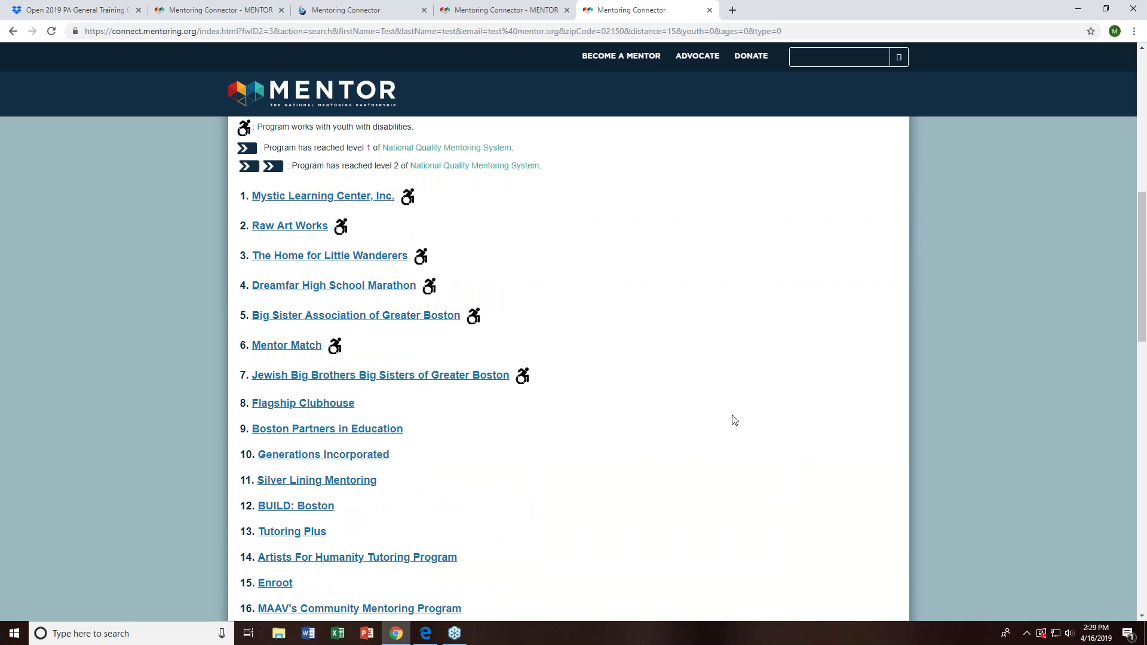
scroll(717, 346, "up", 1)
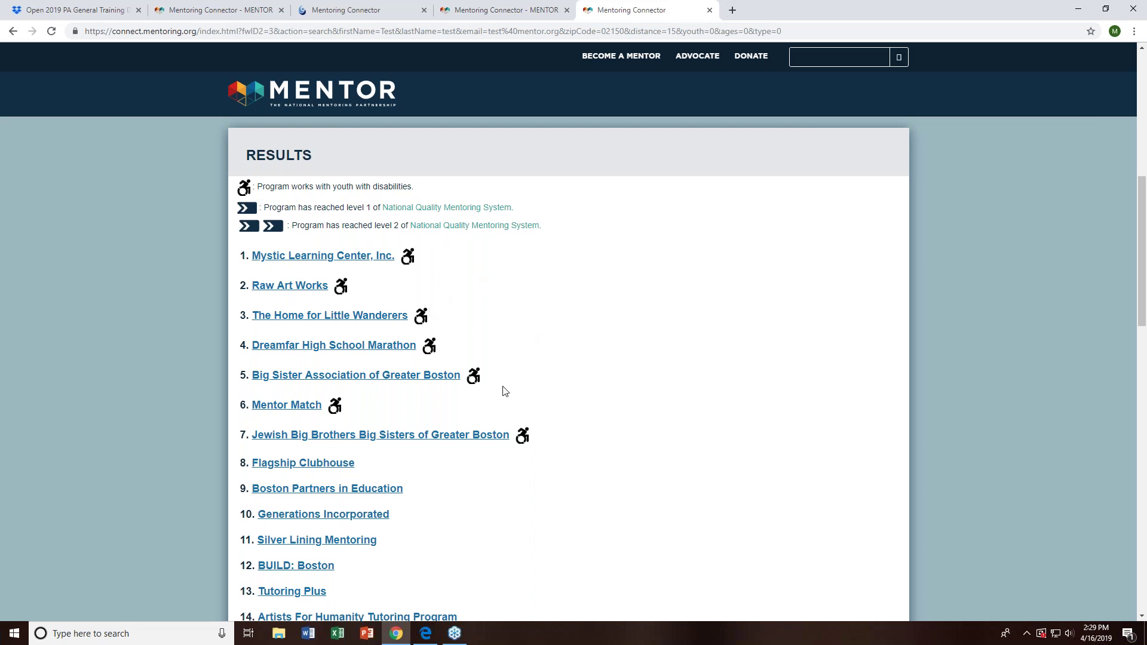
scroll(503, 391, "down", 1)
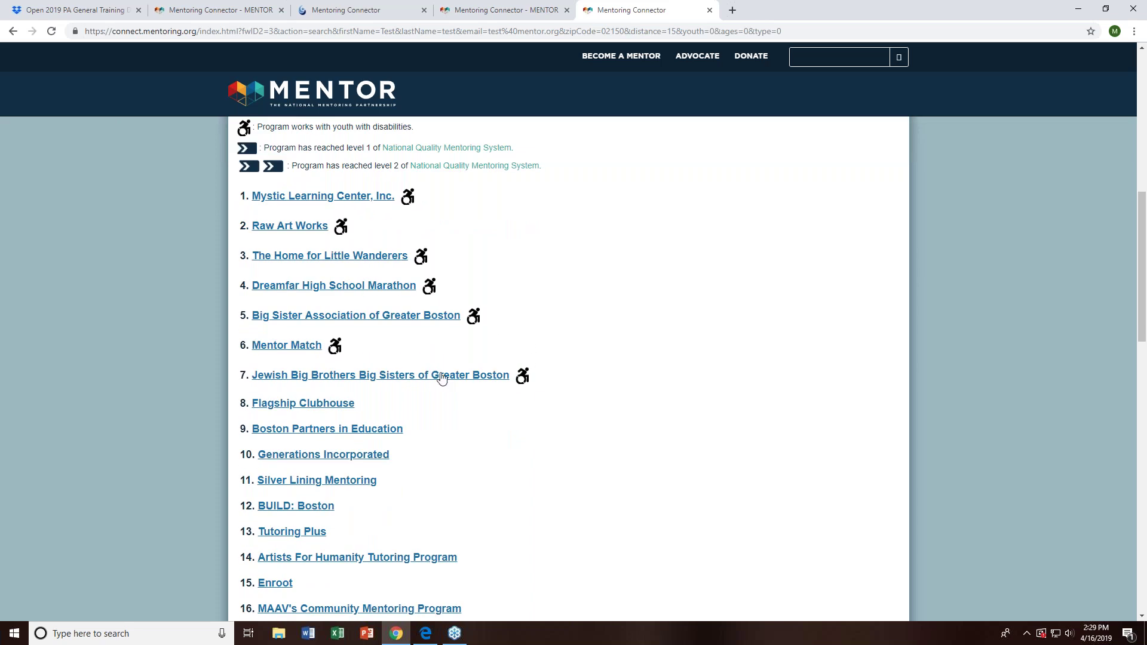
scroll(442, 378, "up", 1)
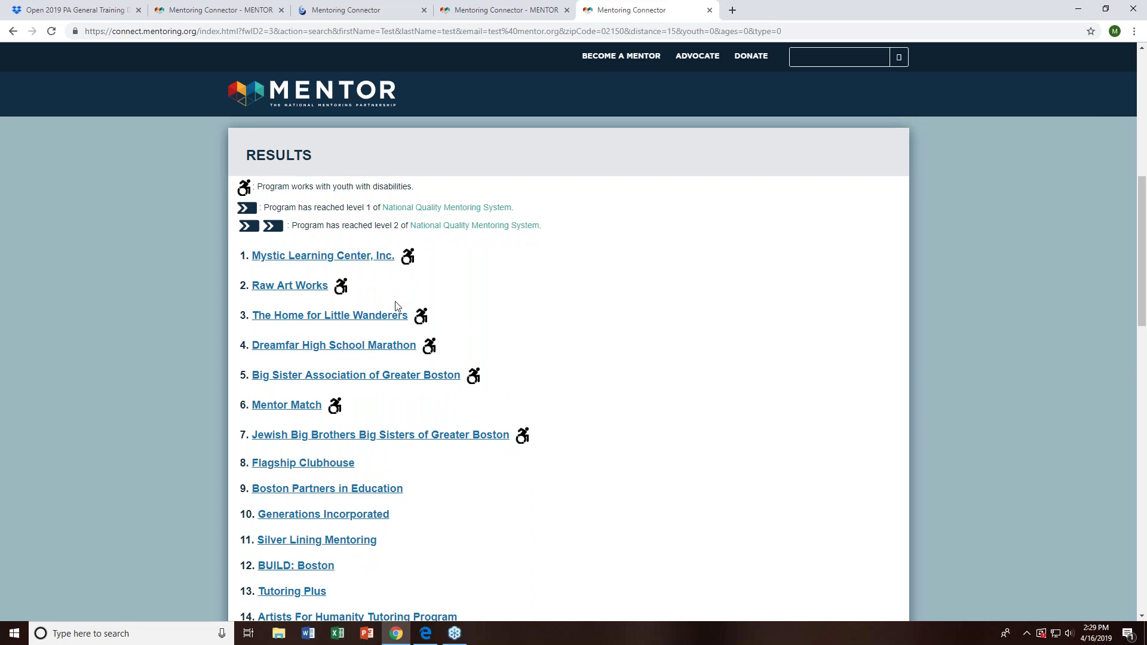
scroll(394, 314, "down", 3)
scroll(508, 514, "down", 5)
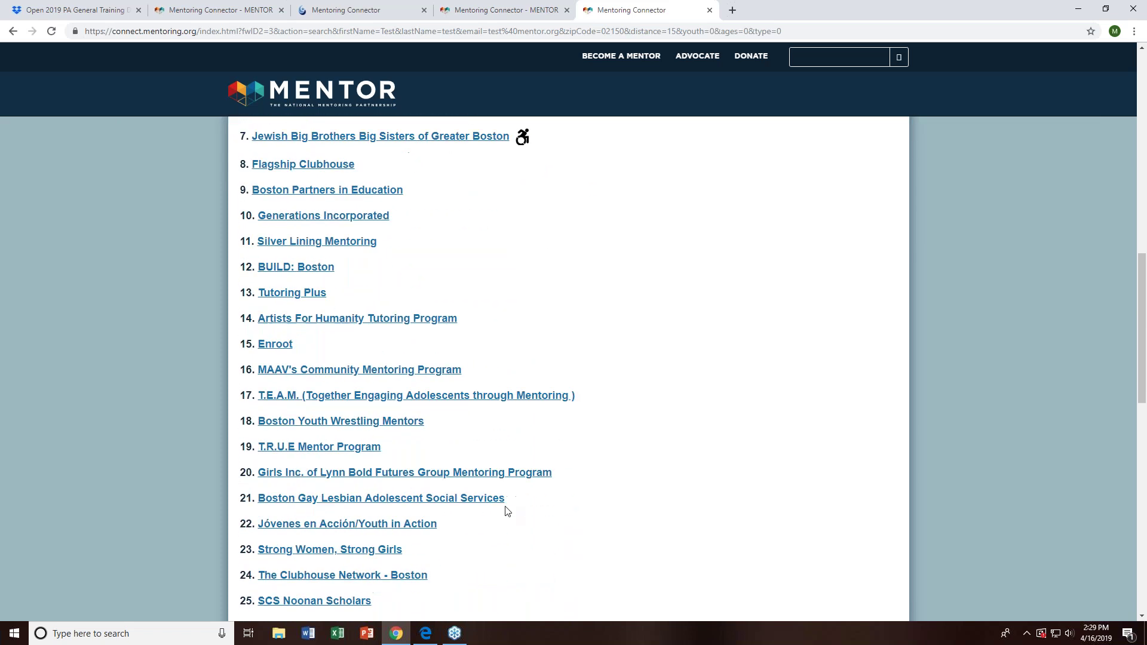
scroll(503, 505, "down", 3)
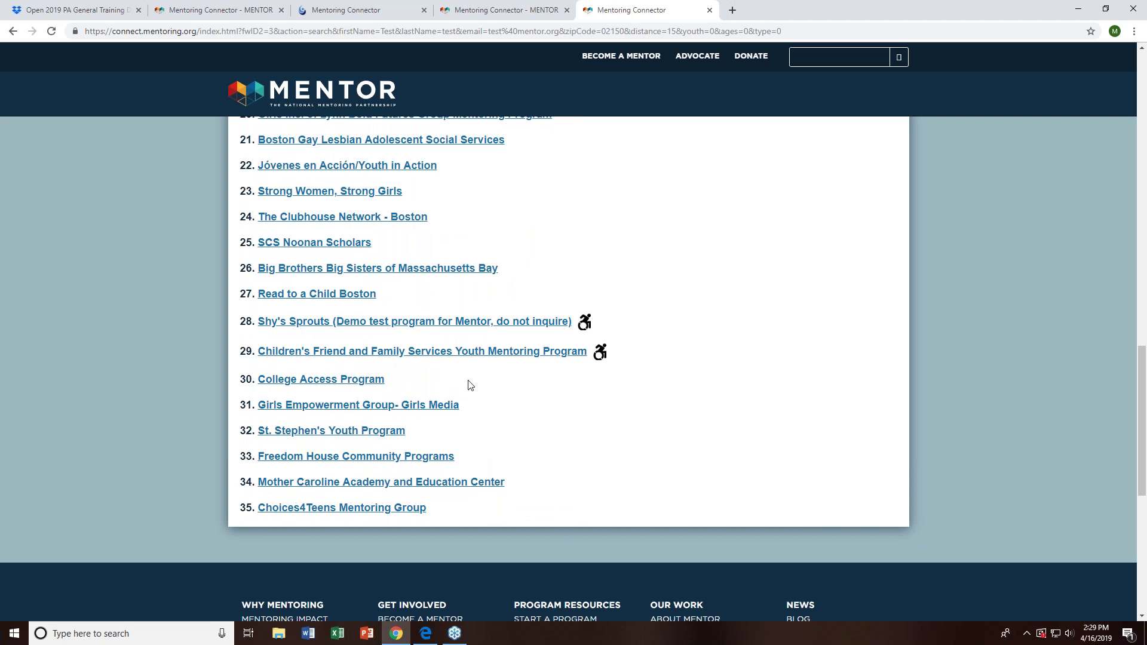
scroll(504, 415, "up", 3)
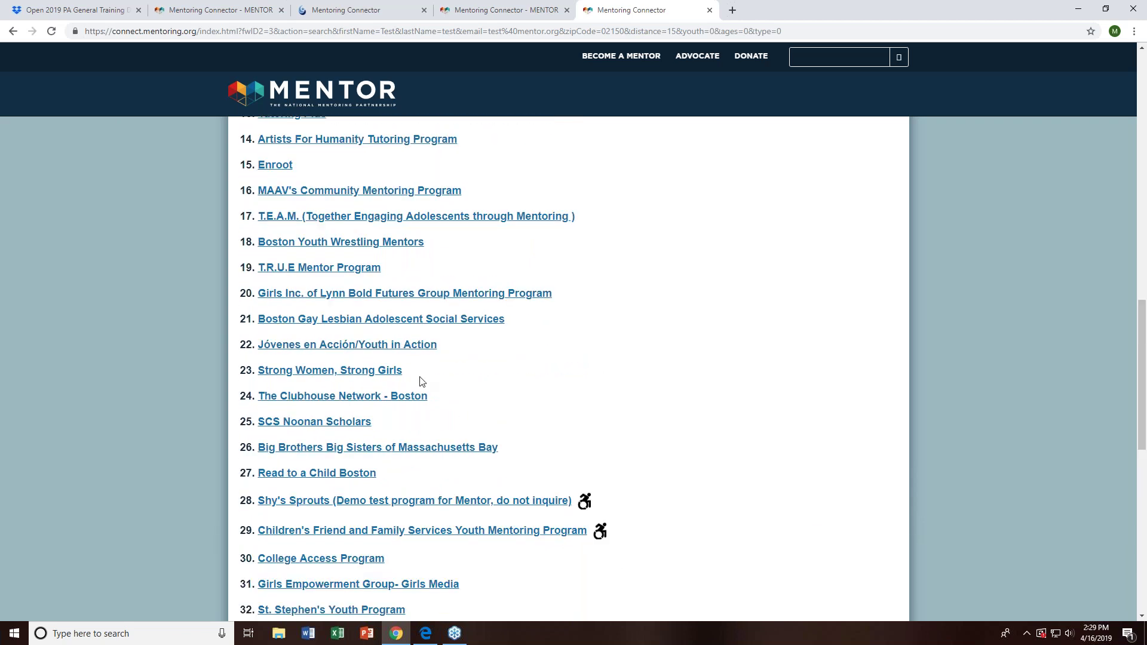
scroll(421, 380, "down", 4)
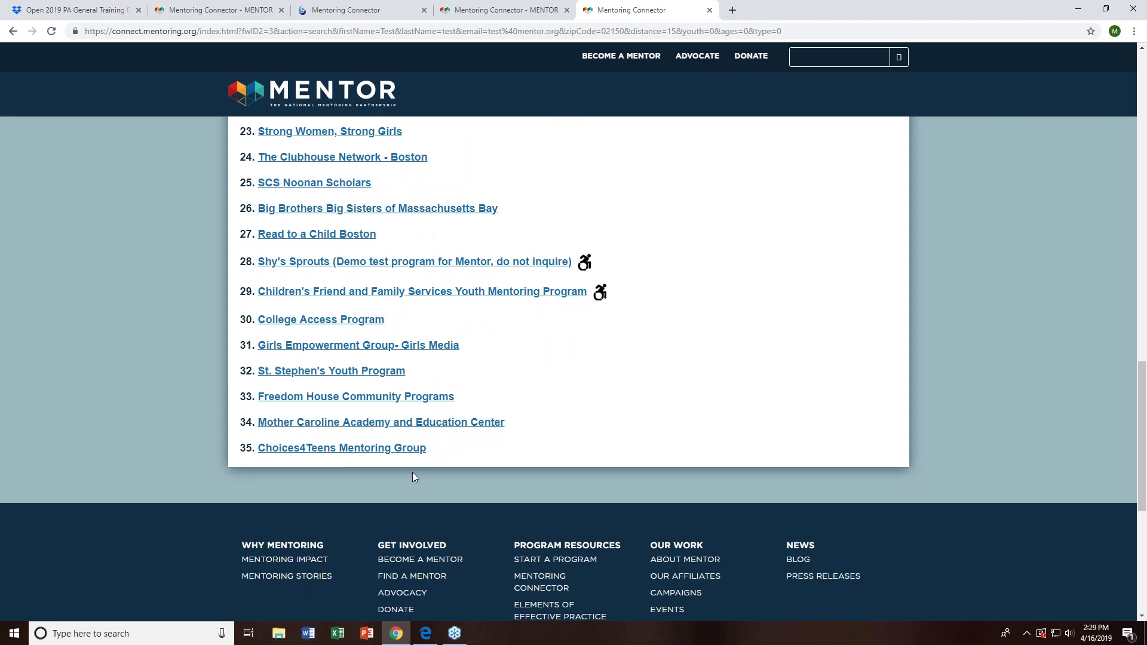
scroll(412, 476, "up", 13)
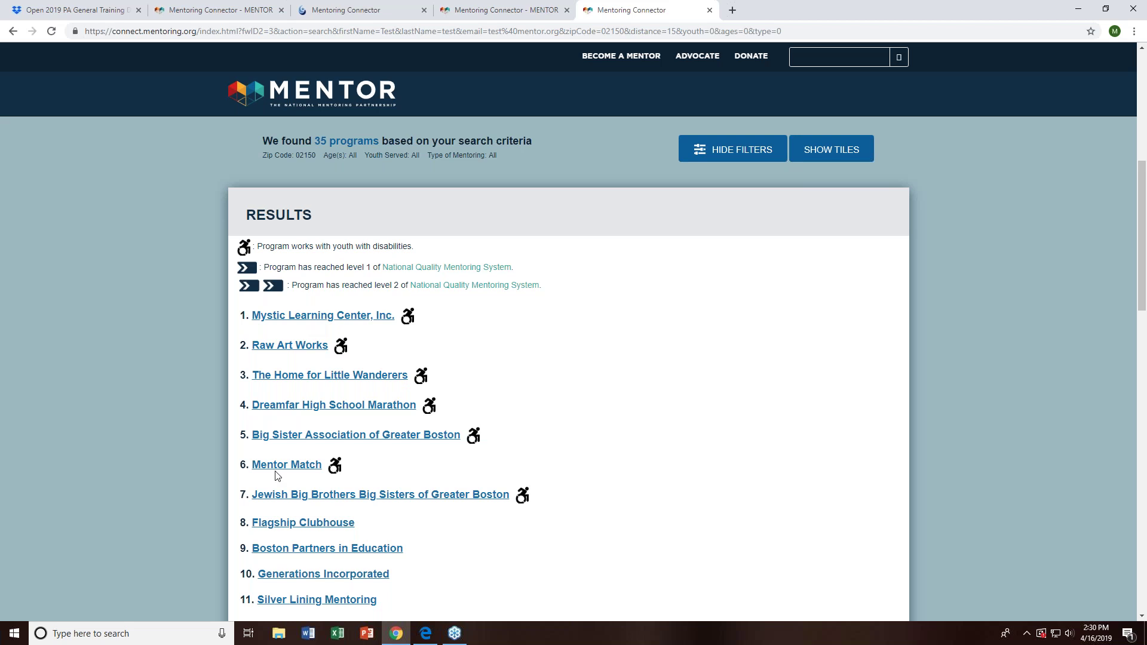
scroll(514, 376, "up", 4)
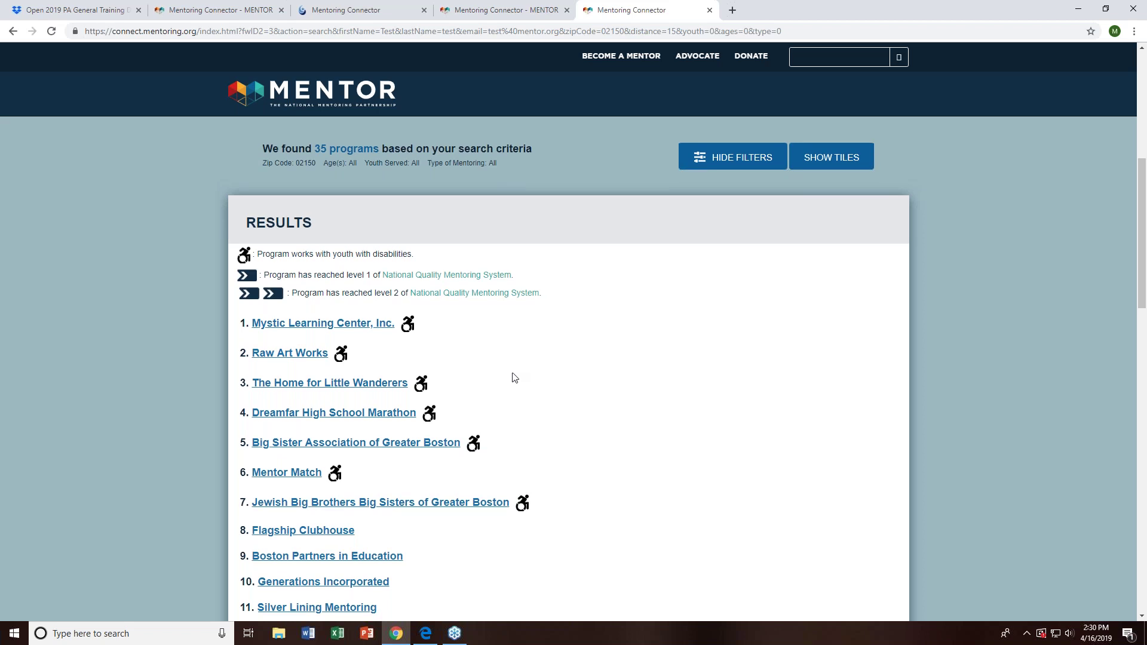
scroll(514, 376, "up", 1)
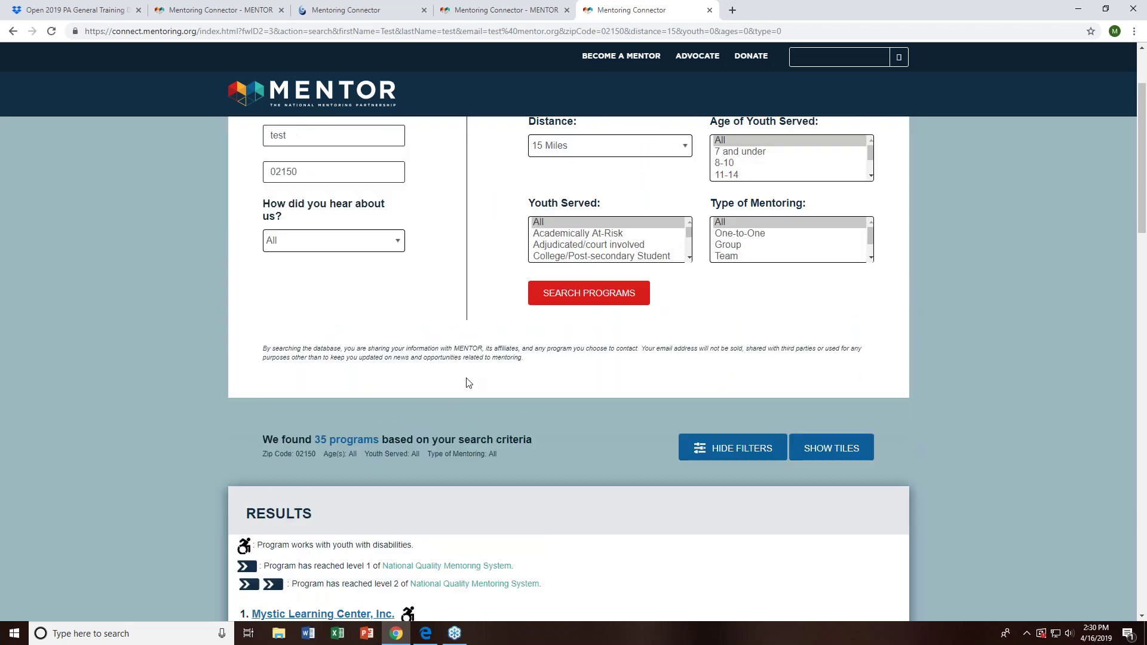
scroll(466, 430, "down", 2)
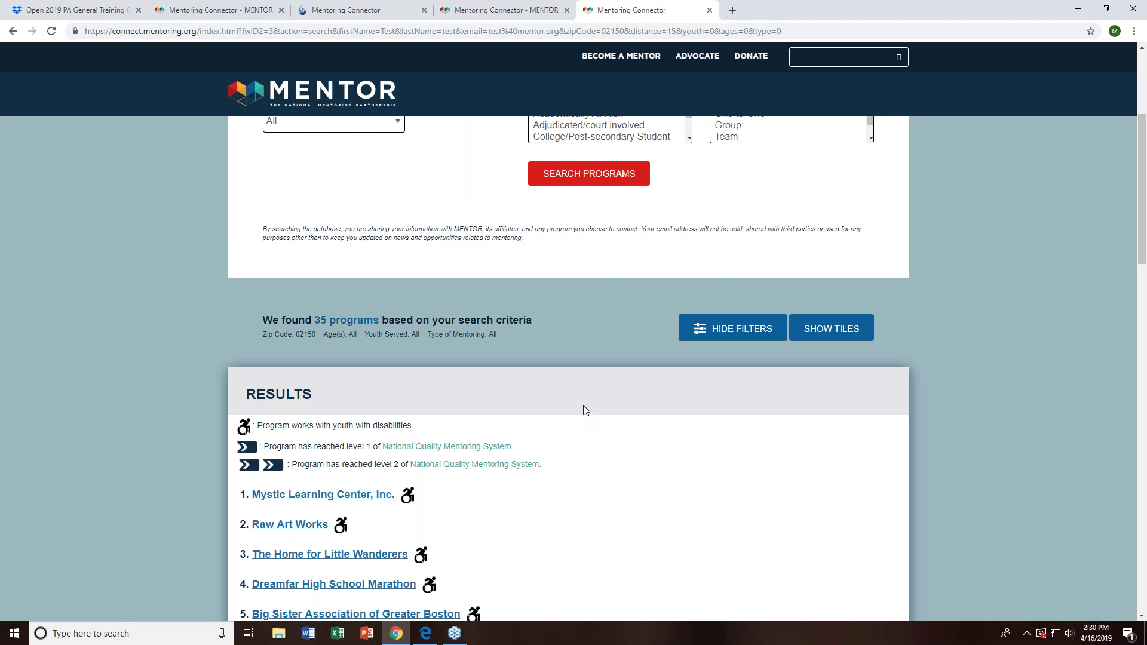
scroll(583, 404, "down", 2)
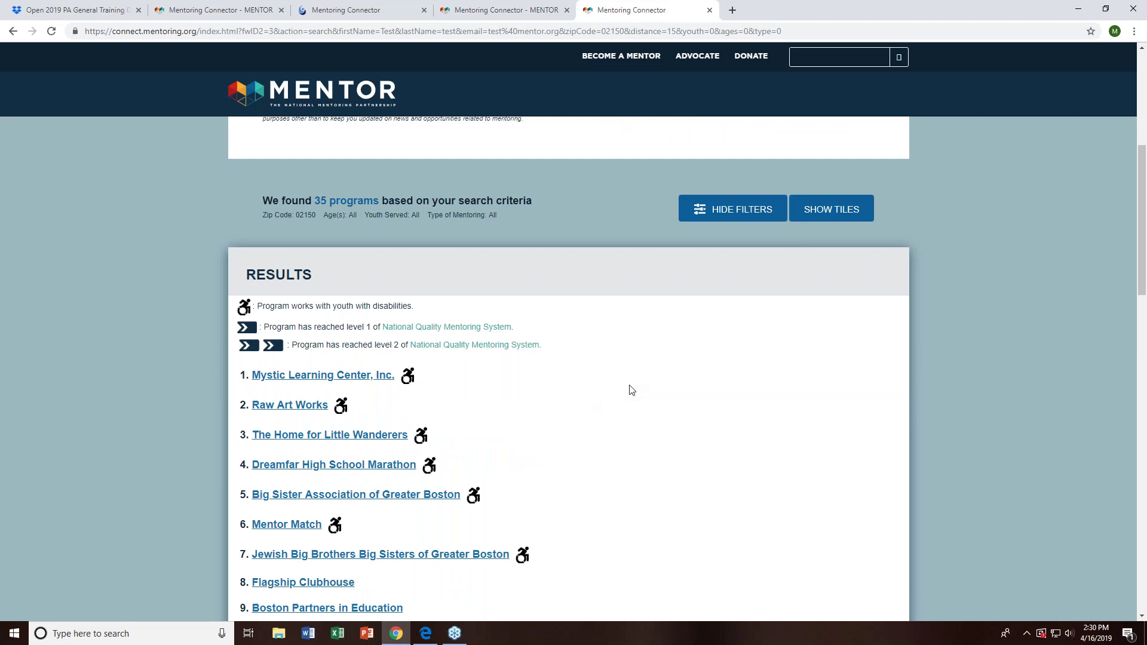
scroll(632, 390, "down", 1)
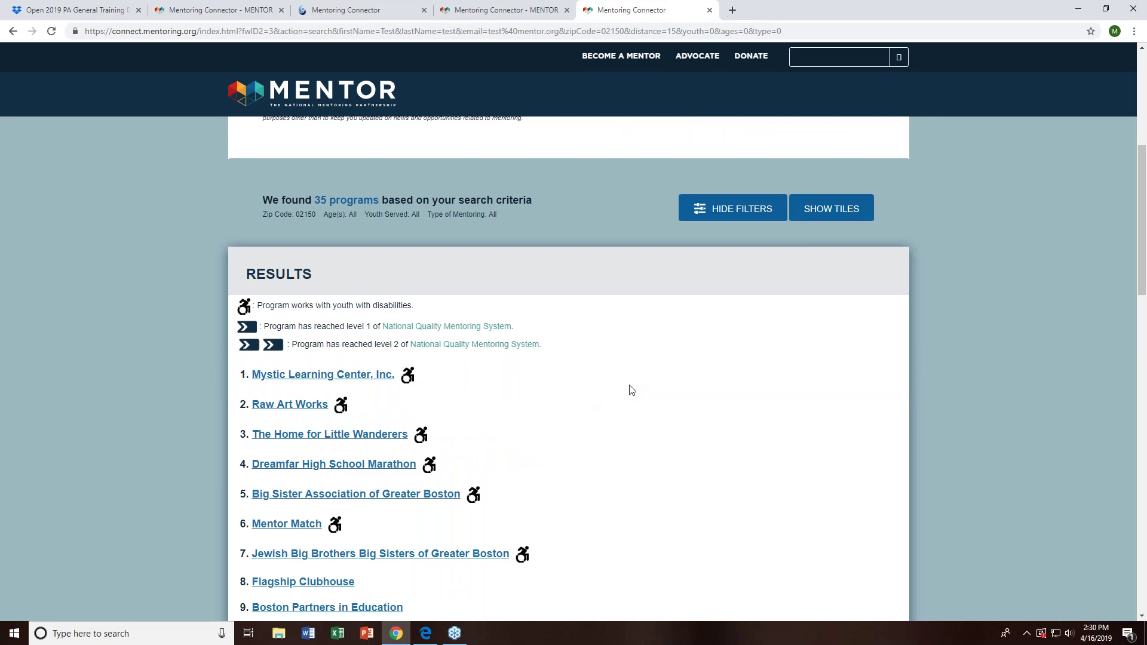
scroll(632, 390, "down", 6)
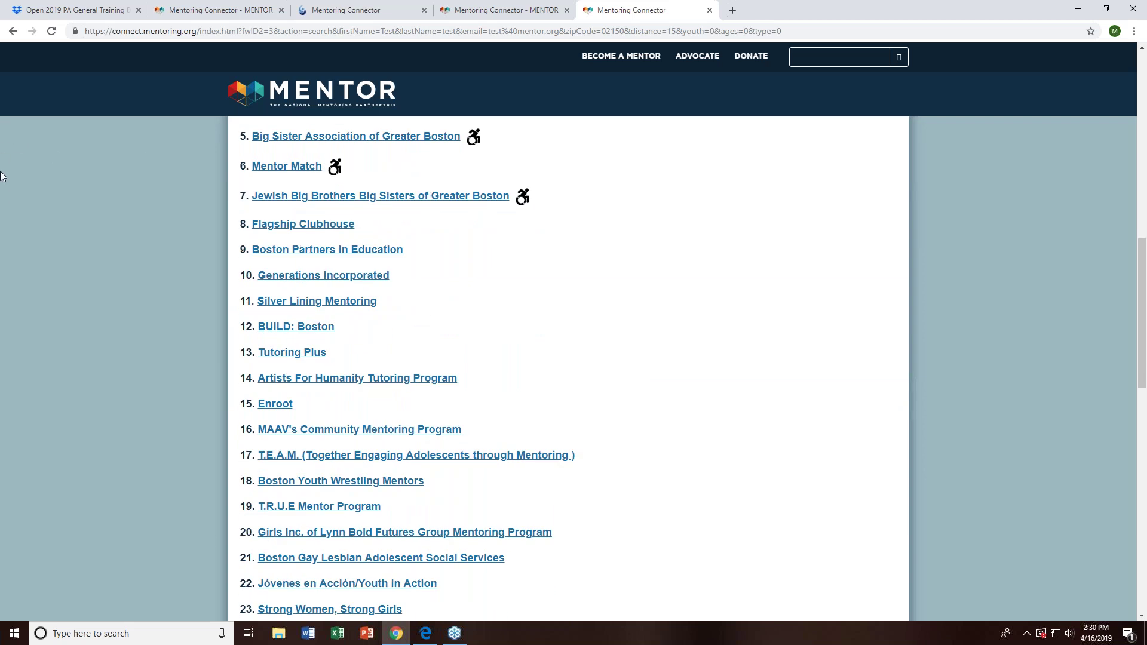
scroll(171, 196, "down", 2)
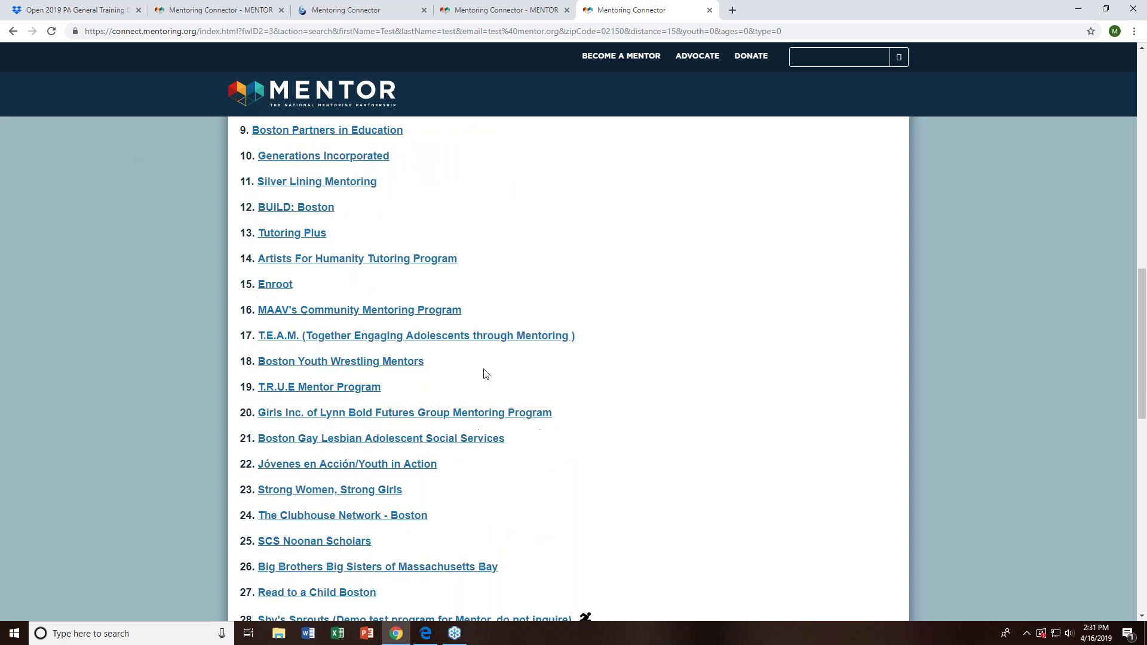
scroll(484, 375, "up", 3)
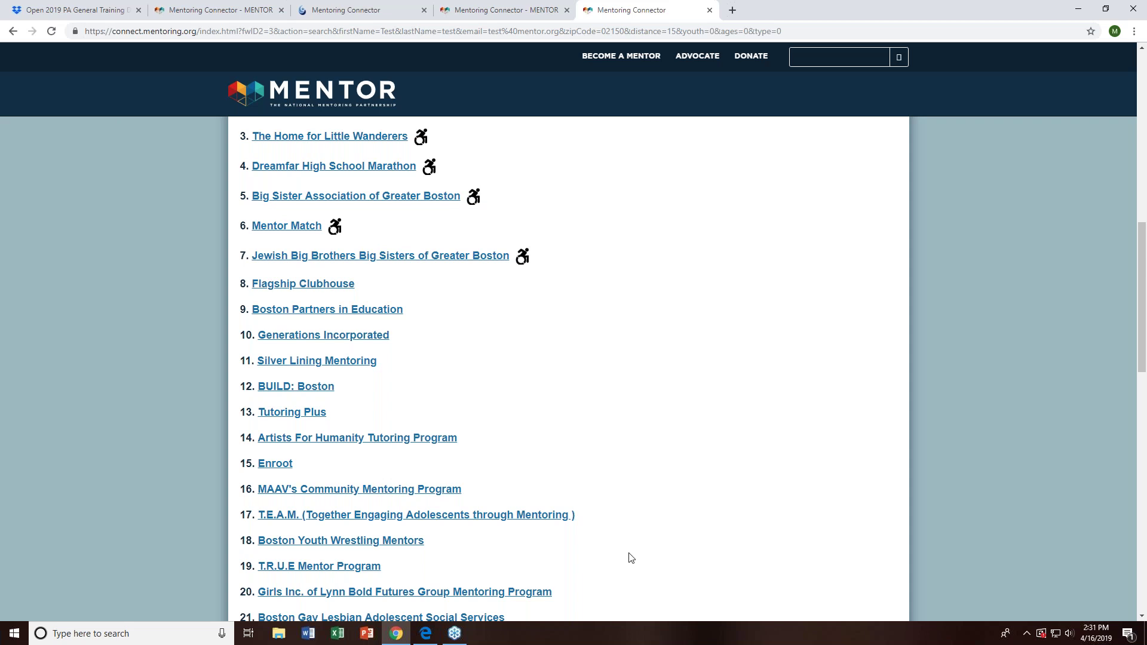
mouse_move(391, 643)
scroll(436, 340, "up", 4)
scroll(323, 368, "down", 2)
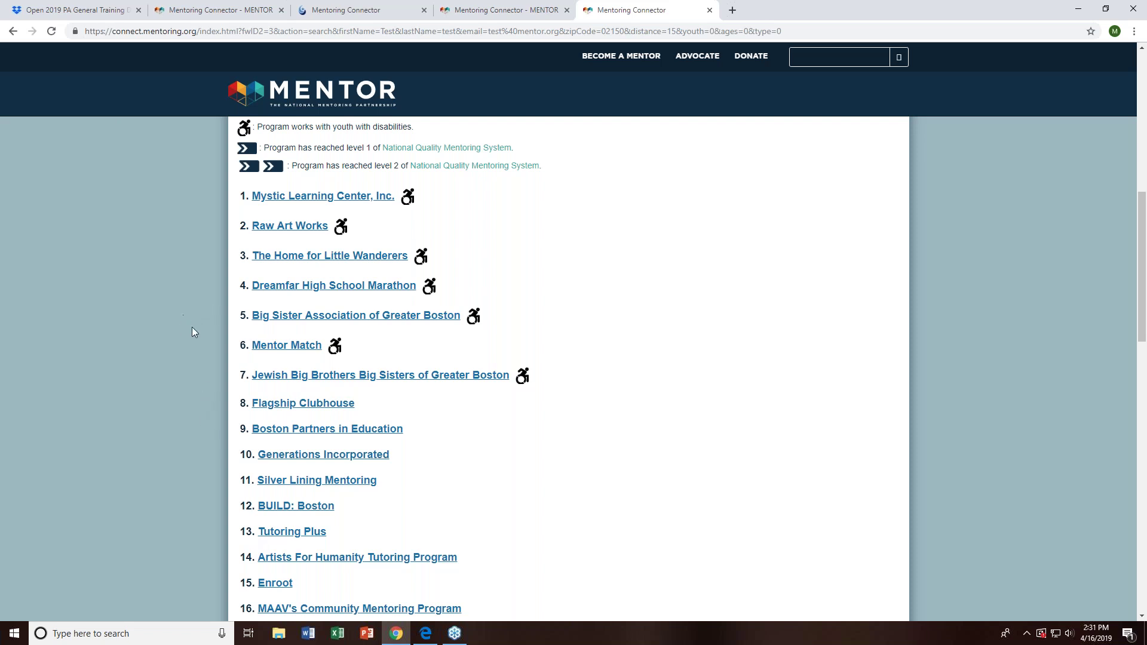
scroll(192, 330, "down", 7)
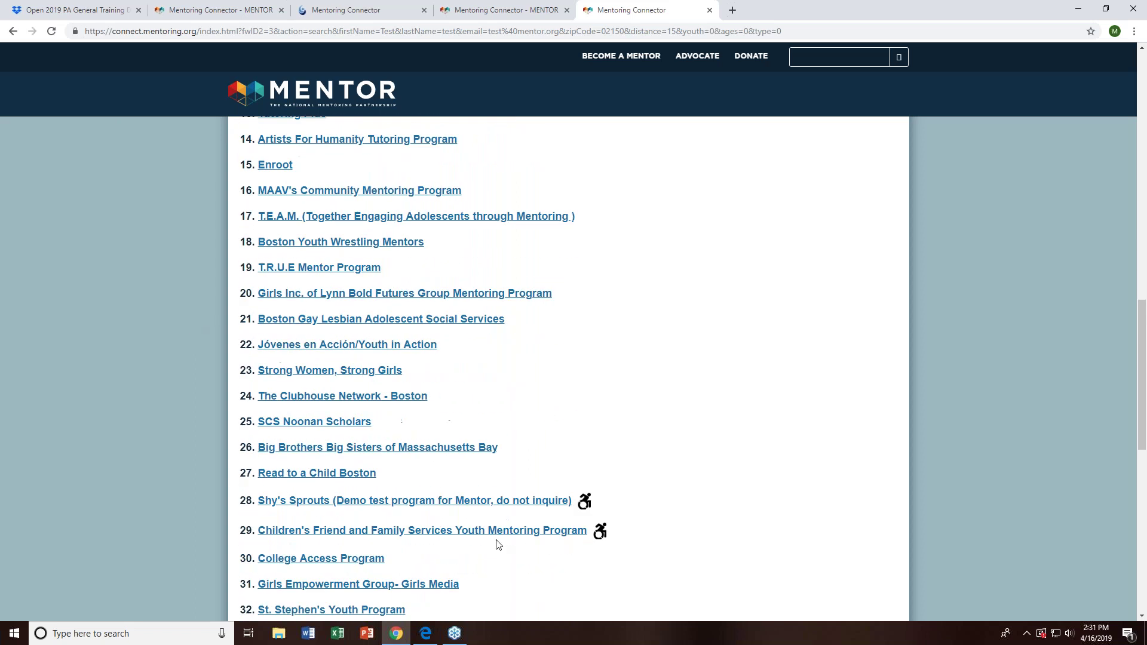
scroll(592, 541, "down", 2)
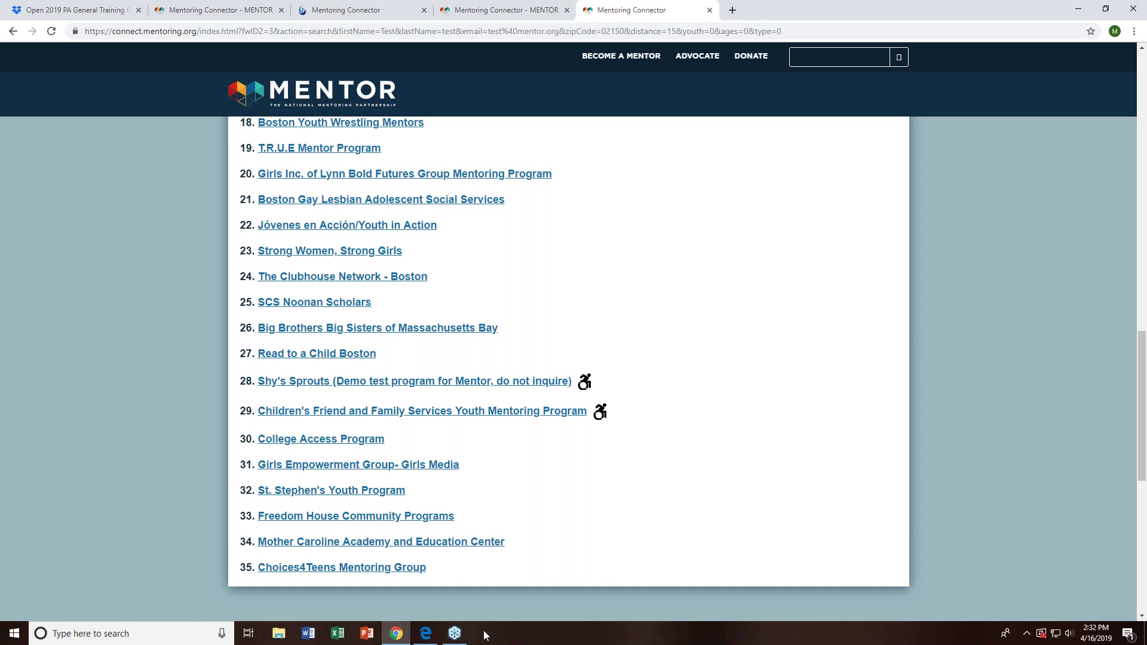
scroll(573, 531, "up", 1)
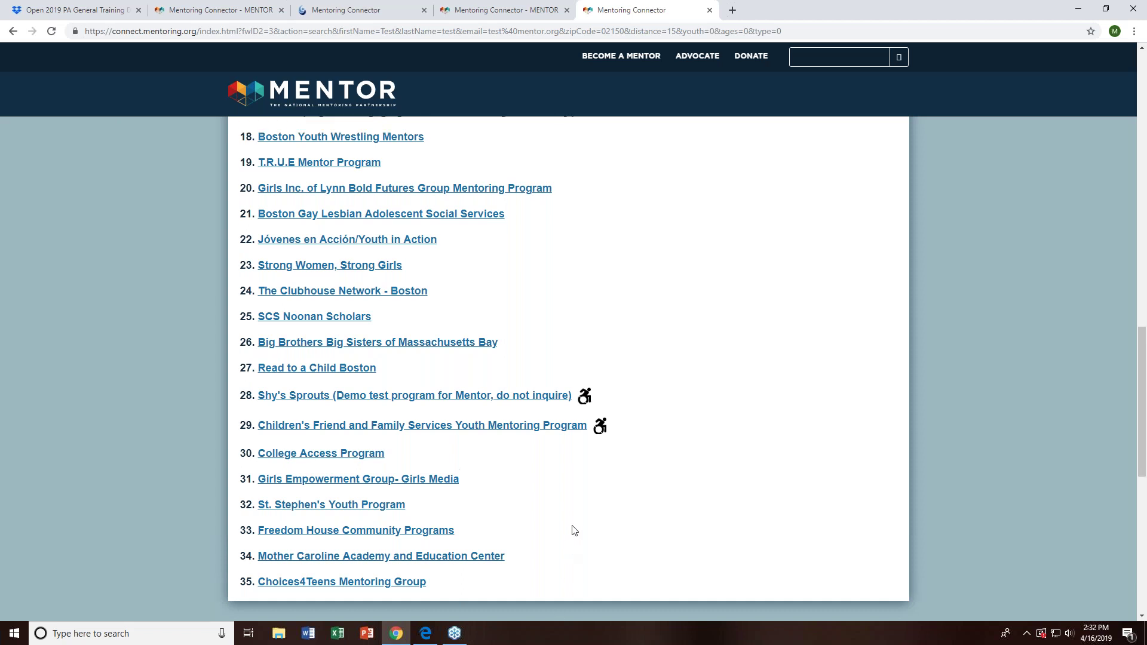
scroll(574, 530, "up", 3)
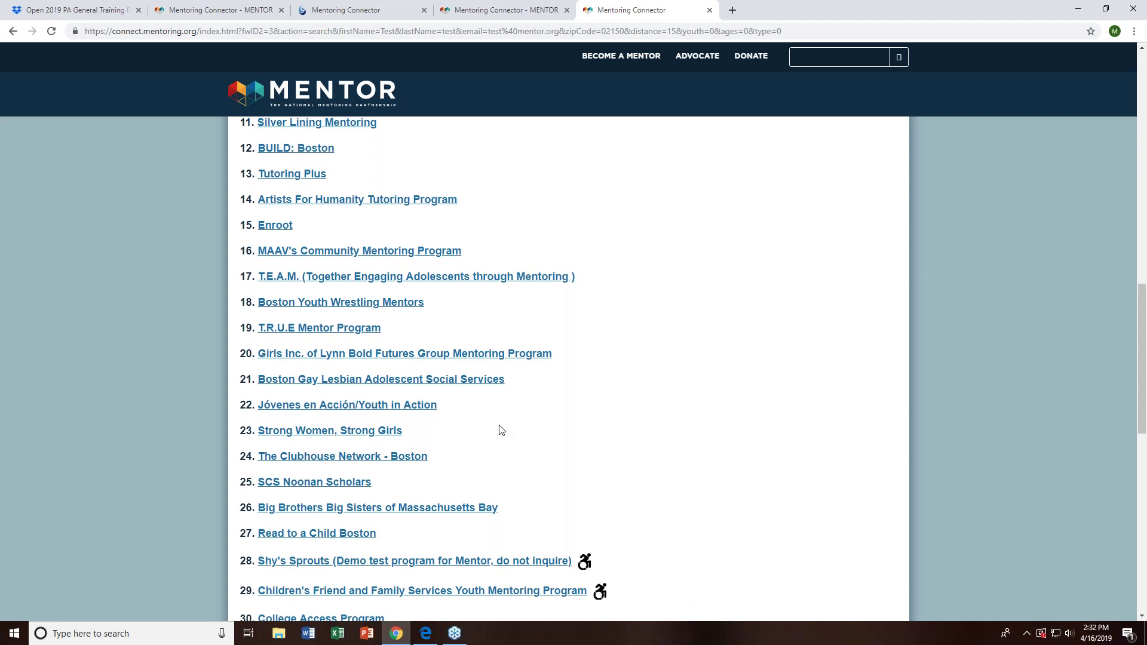
scroll(500, 431, "up", 5)
- Return to the admin tab and open GROW (Test Program)'s Volunteers page
left_click(351, 10)
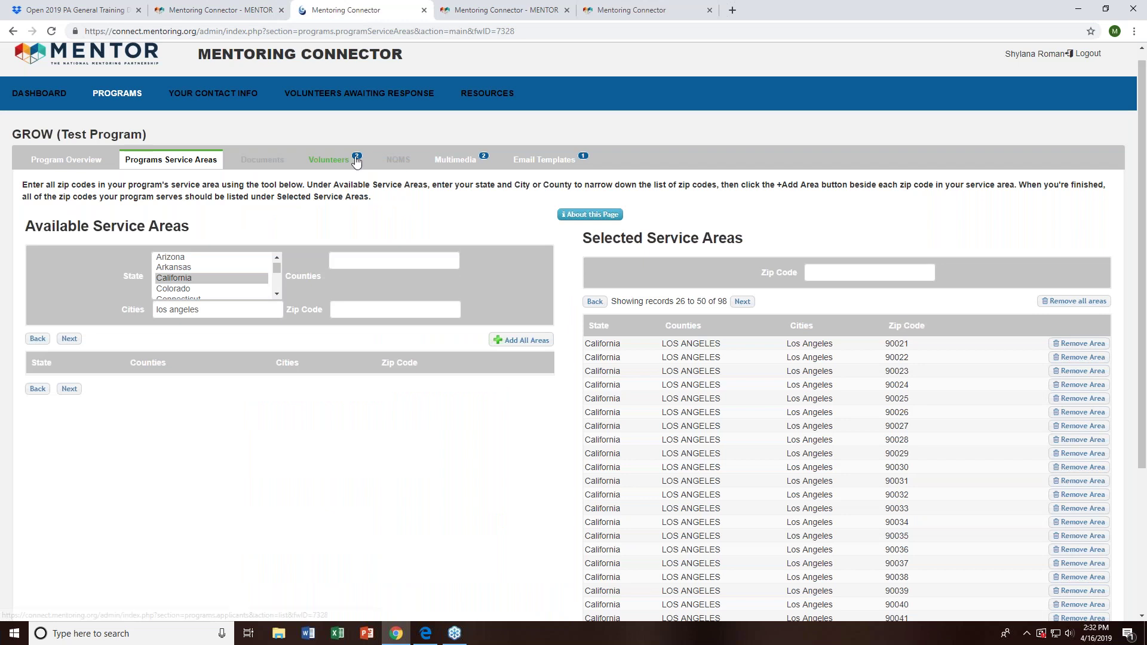
left_click(334, 160)
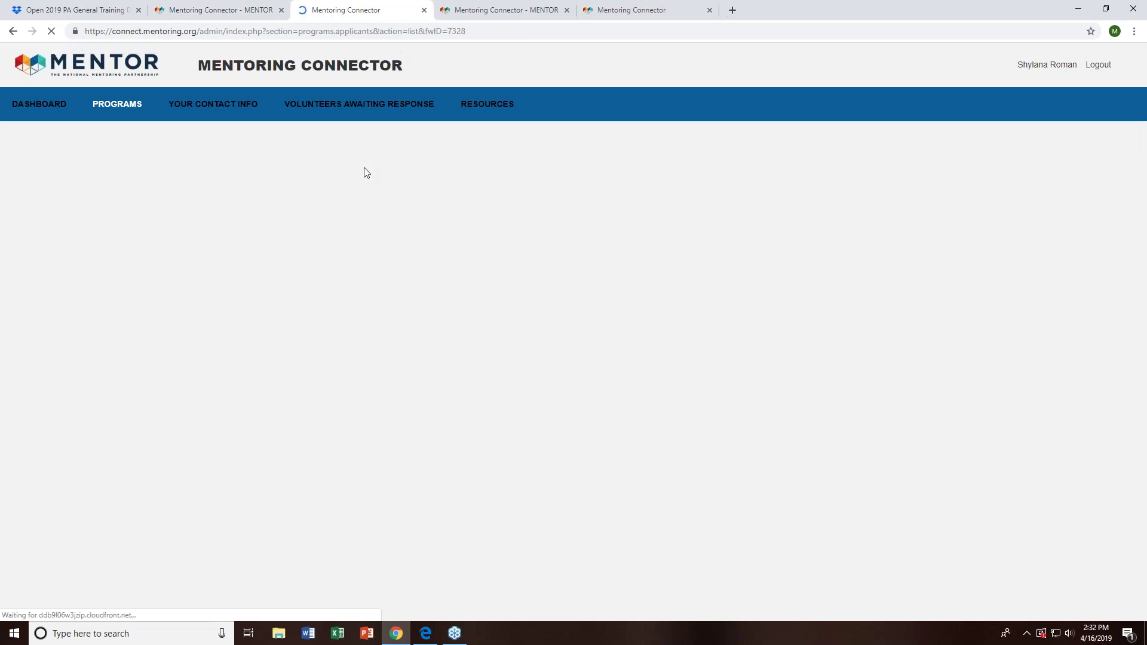
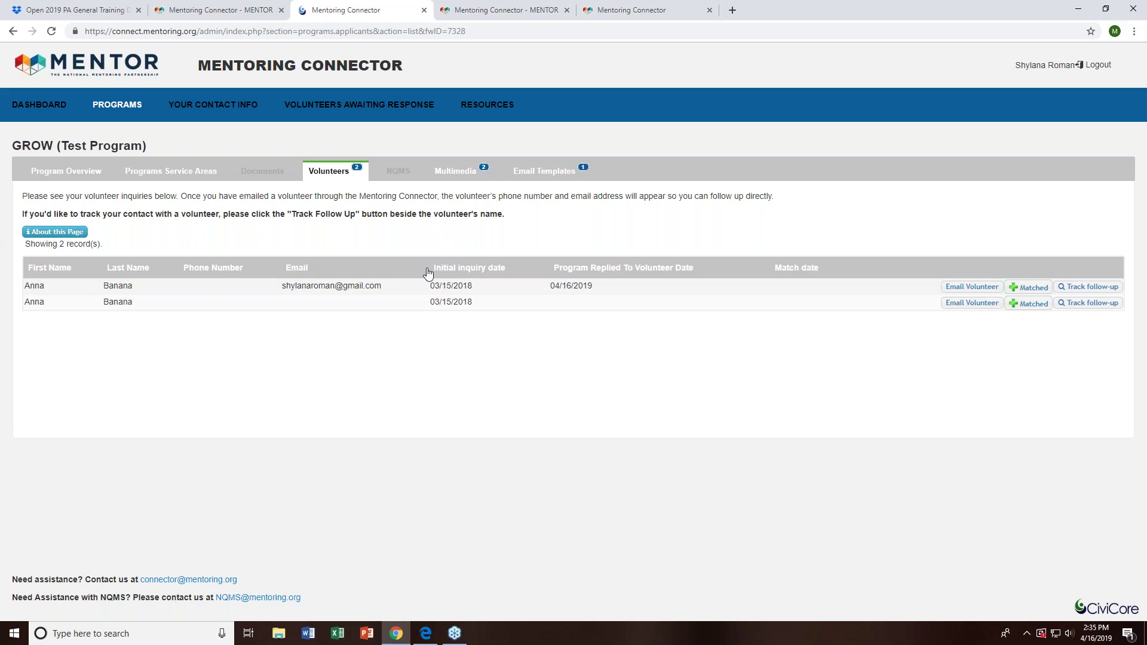
- Sort GROW's inquiries by initial inquiry date, then open Shy's Sprouts' program overview from the Programs list
left_click(454, 269)
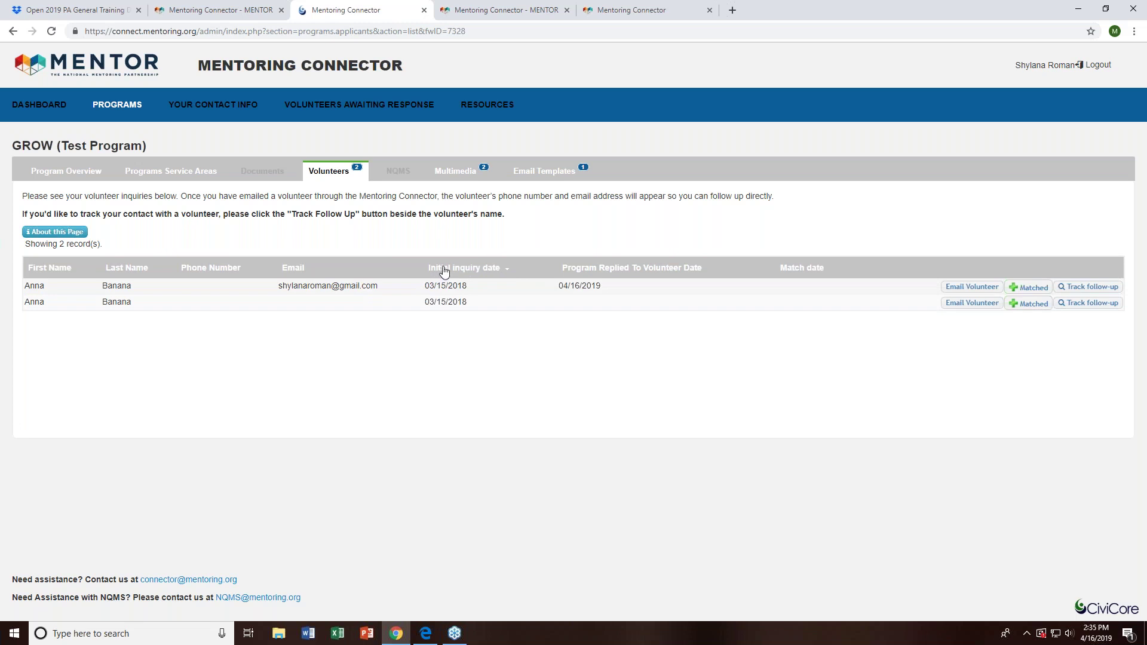
left_click(90, 178)
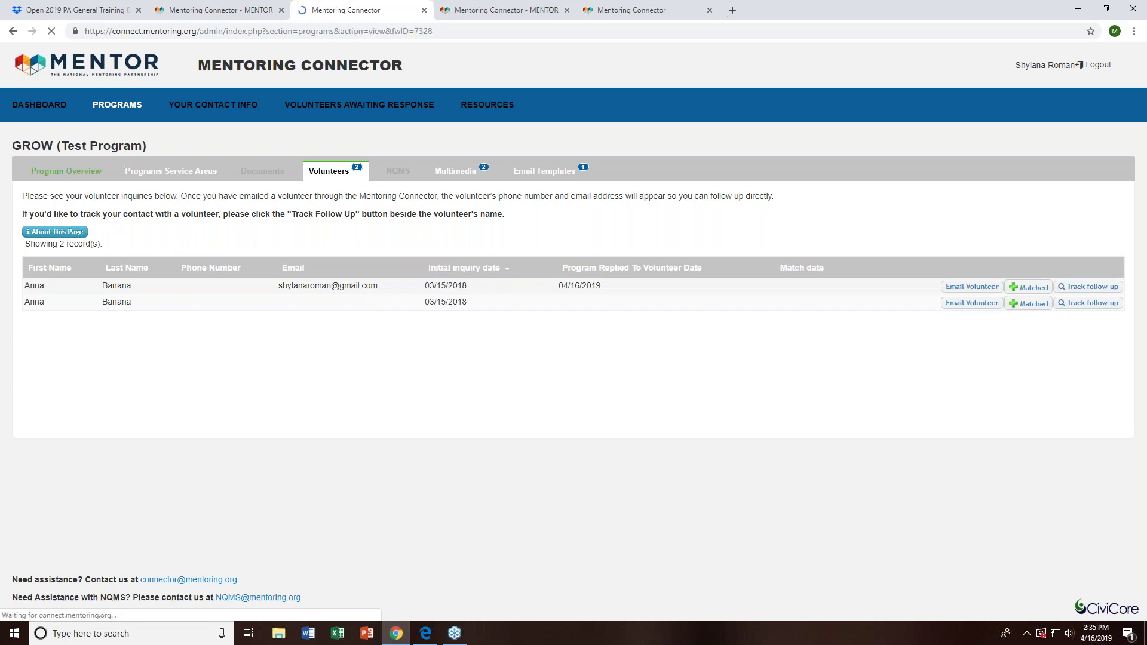
left_click(107, 99)
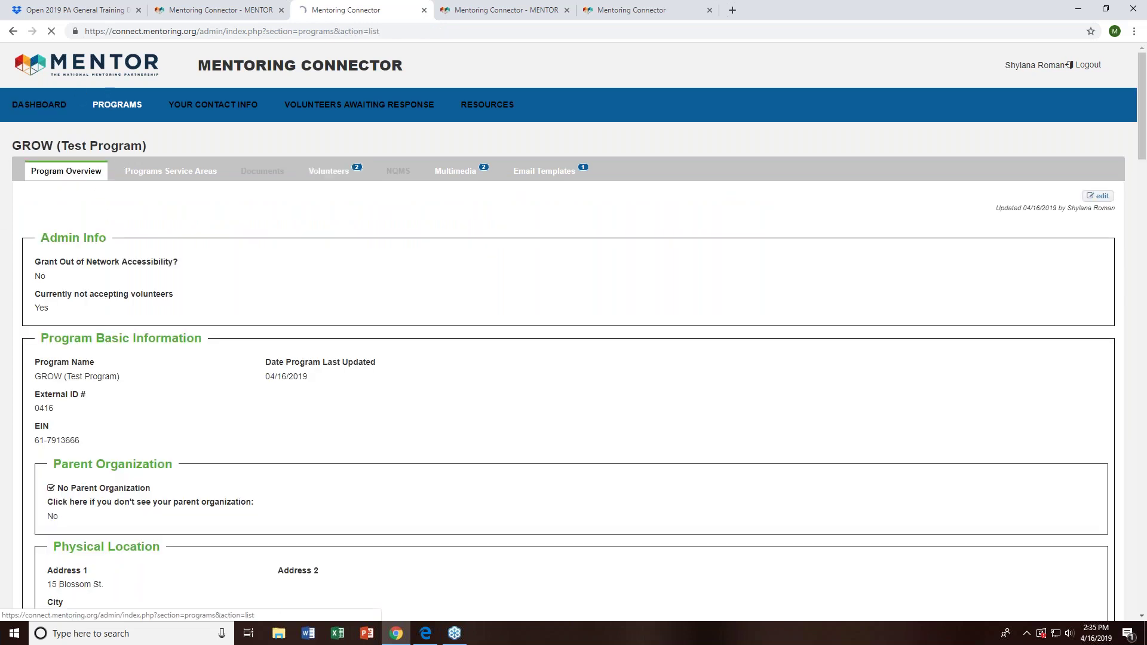
left_click(435, 244)
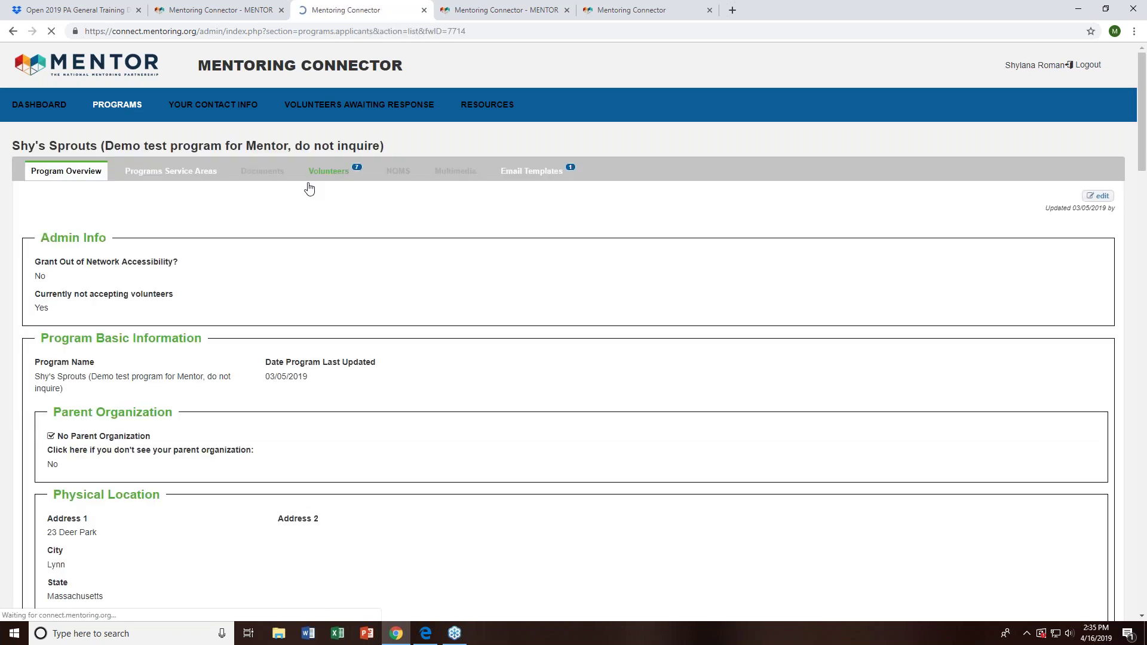
- Show Shy's Sprouts' volunteer inquiries and sort them by initial inquiry date, ascending then descending
left_click(329, 171)
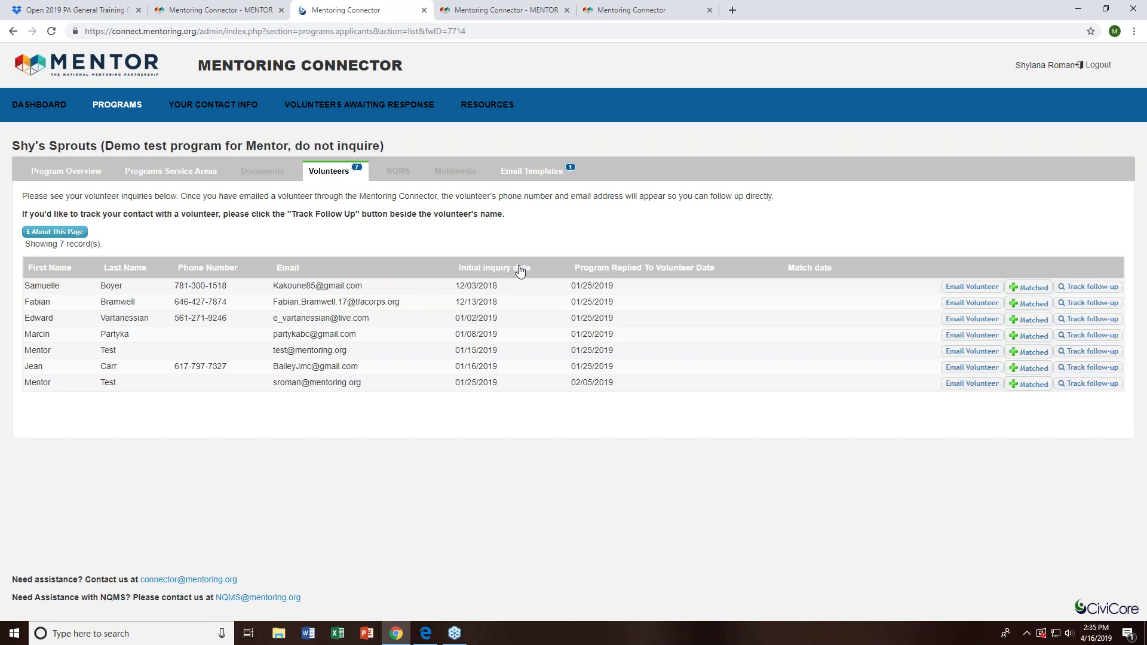
left_click(519, 269)
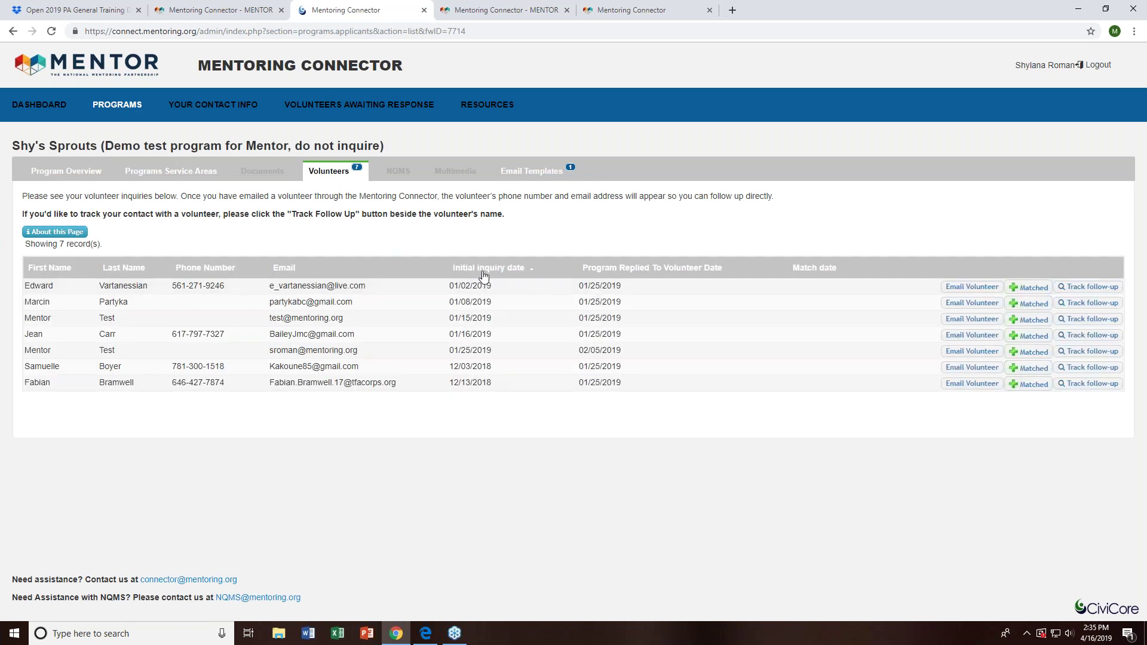
left_click(483, 269)
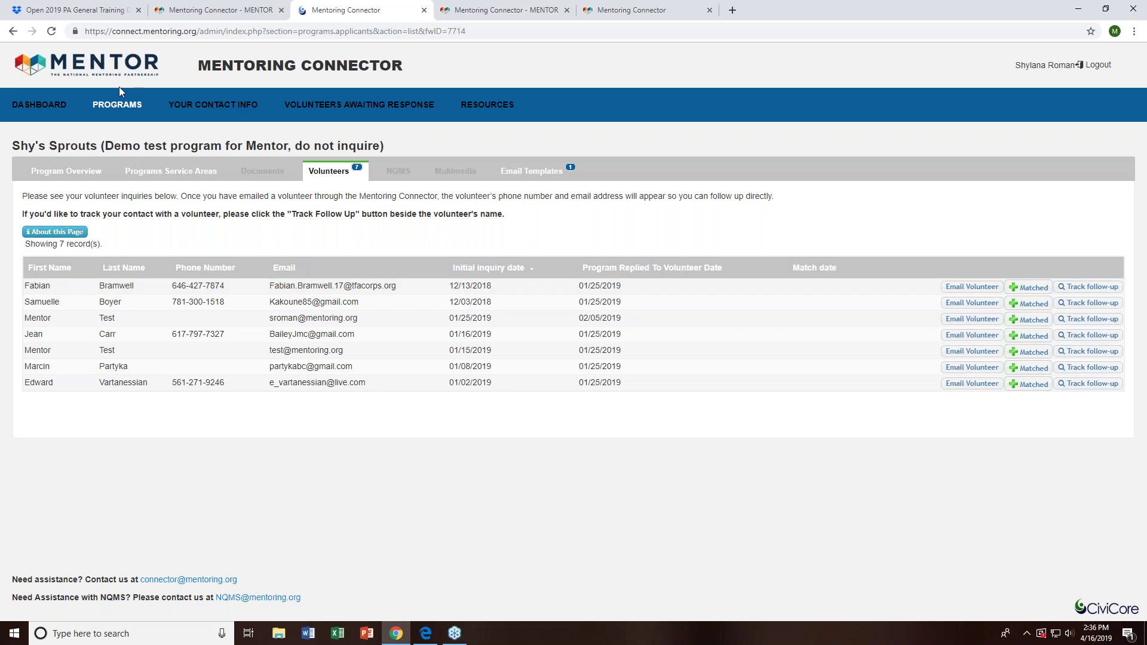
- From MENTOR's Mentoring Connector page, use GO TO CONNECTOR | ADD NEW PROGRAM, reaching a no-access notice
left_click(532, 10)
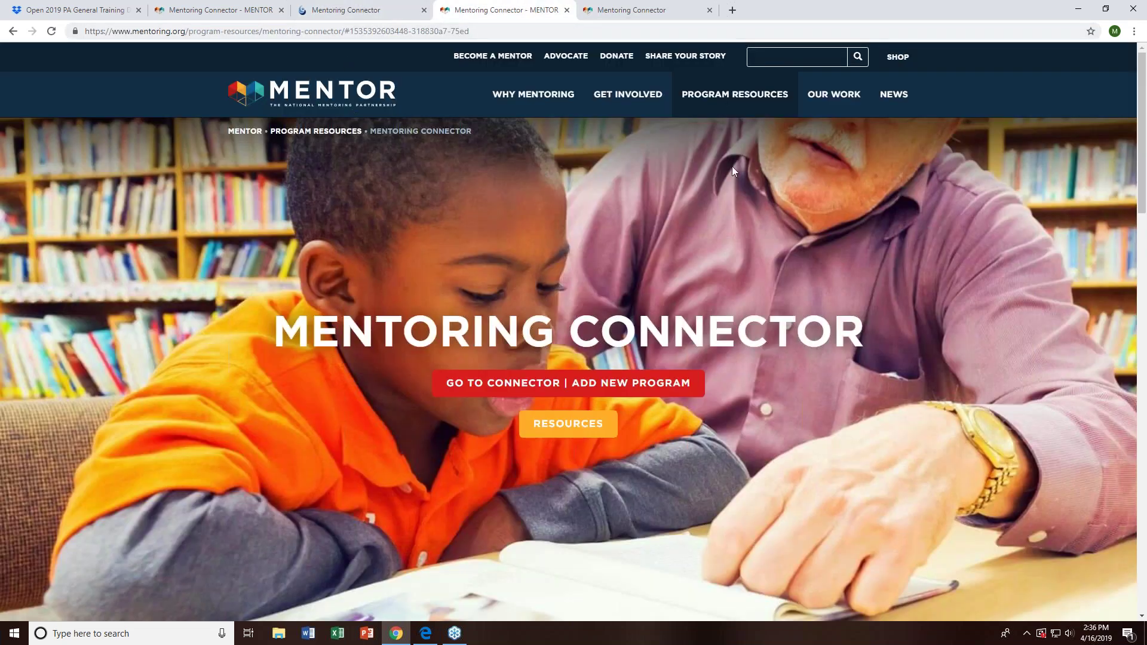
mouse_move(780, 99)
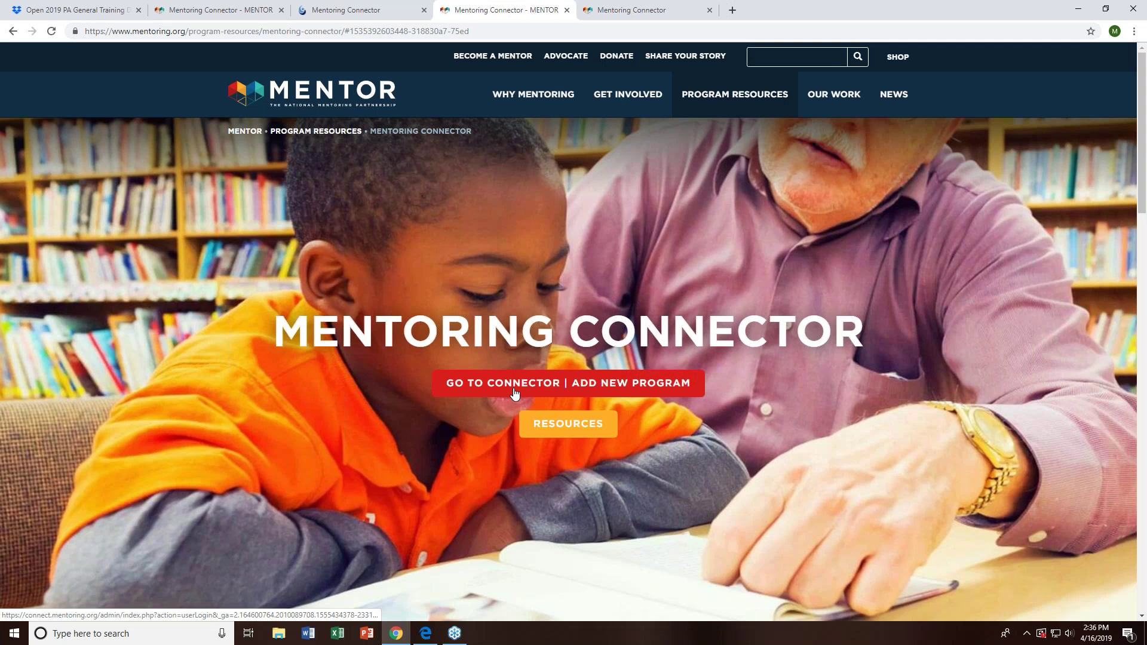
left_click(623, 397)
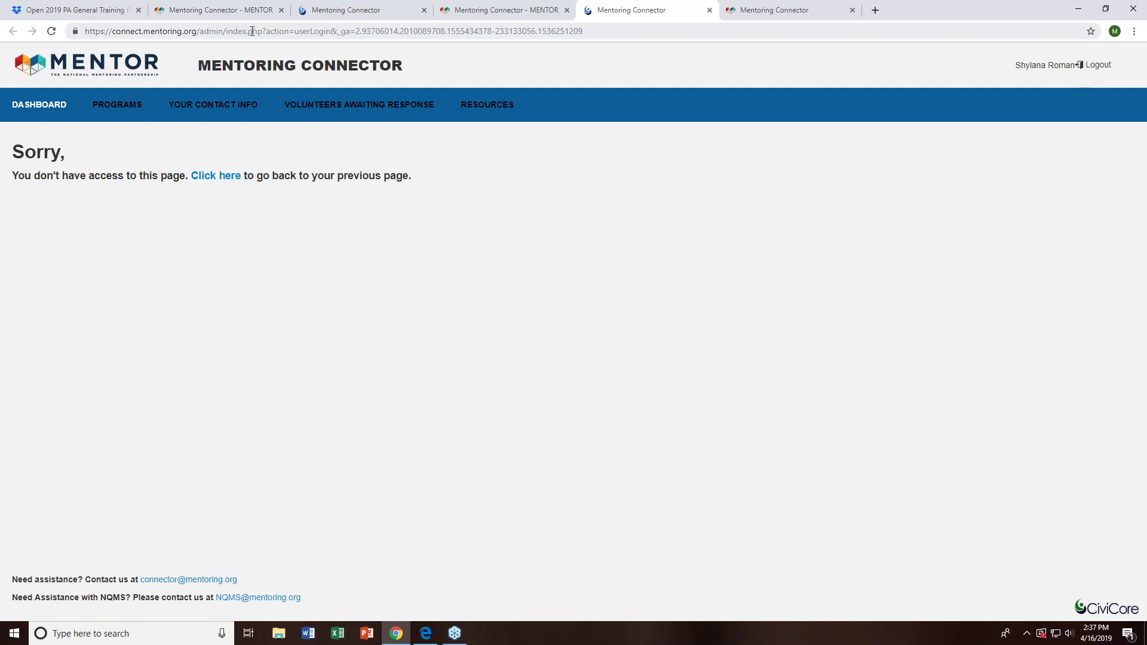
- Open the Connector dashboard with its empty Volunteers Awaiting Response 2+ Weeks list and NQMS welcome
left_click(38, 111)
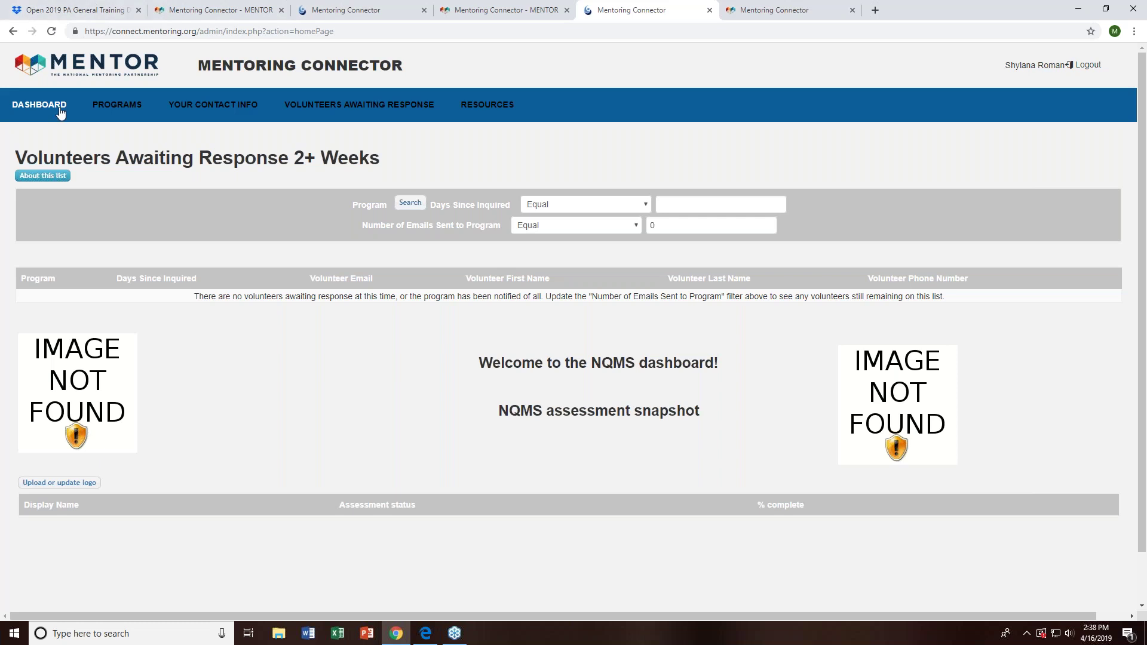
- Show the Programs list with its two records, GROW (Test Program) and Shy's Sprouts
left_click(110, 106)
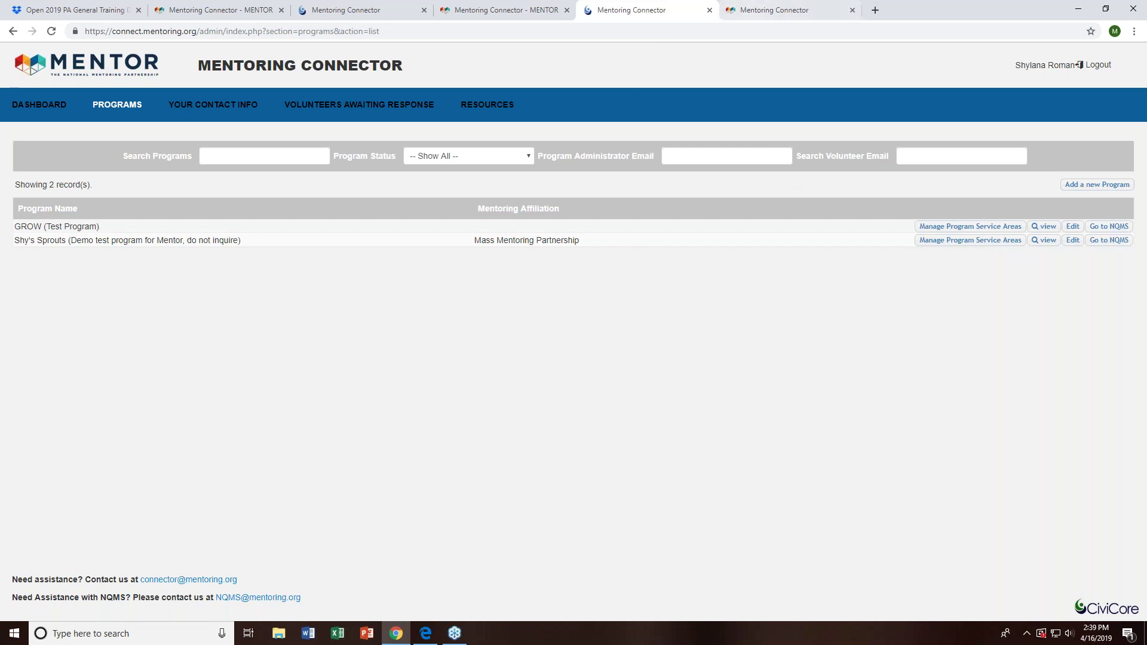
- Return to MENTOR's page, close the extra Connector tab, and open the public program search form
left_click(537, 13)
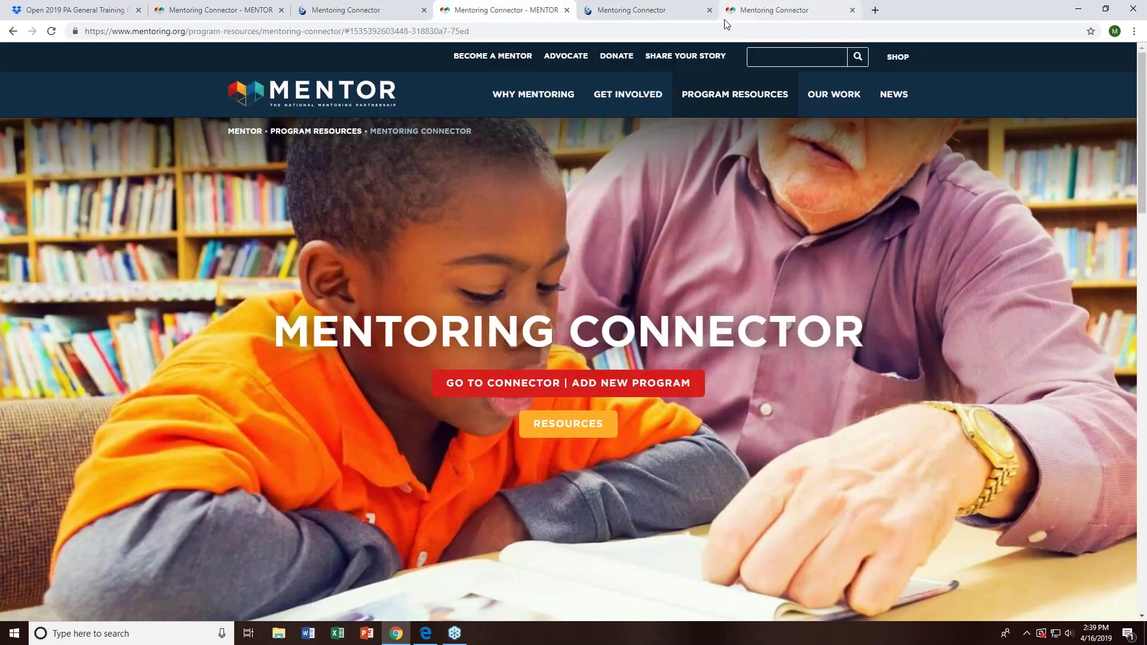
left_click(710, 9)
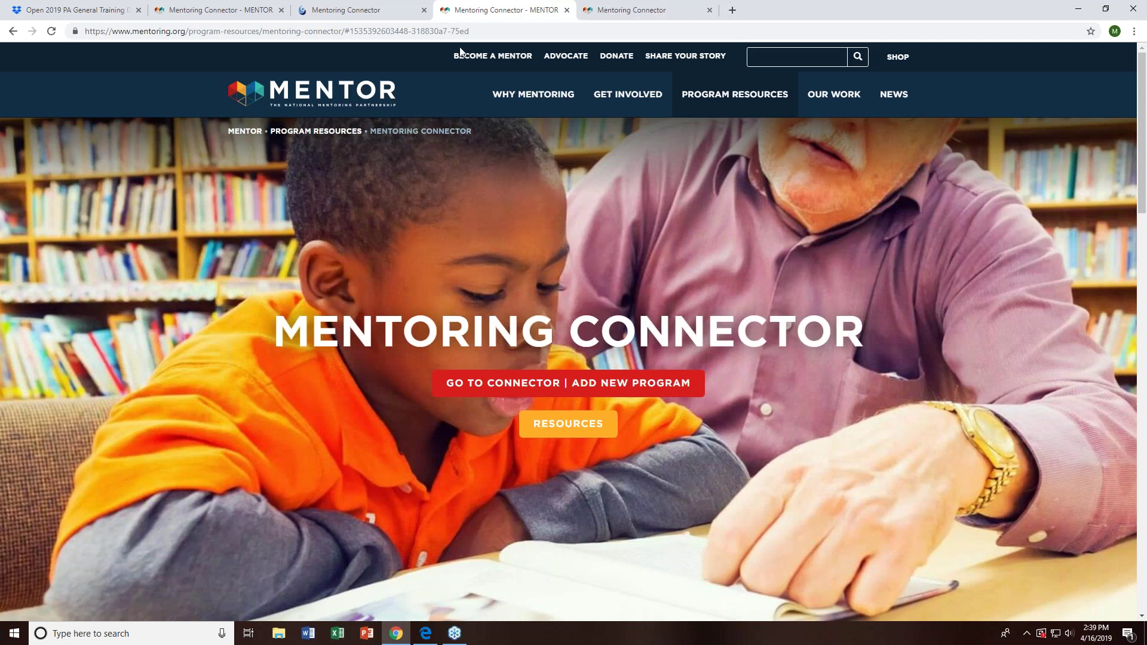
left_click(493, 56)
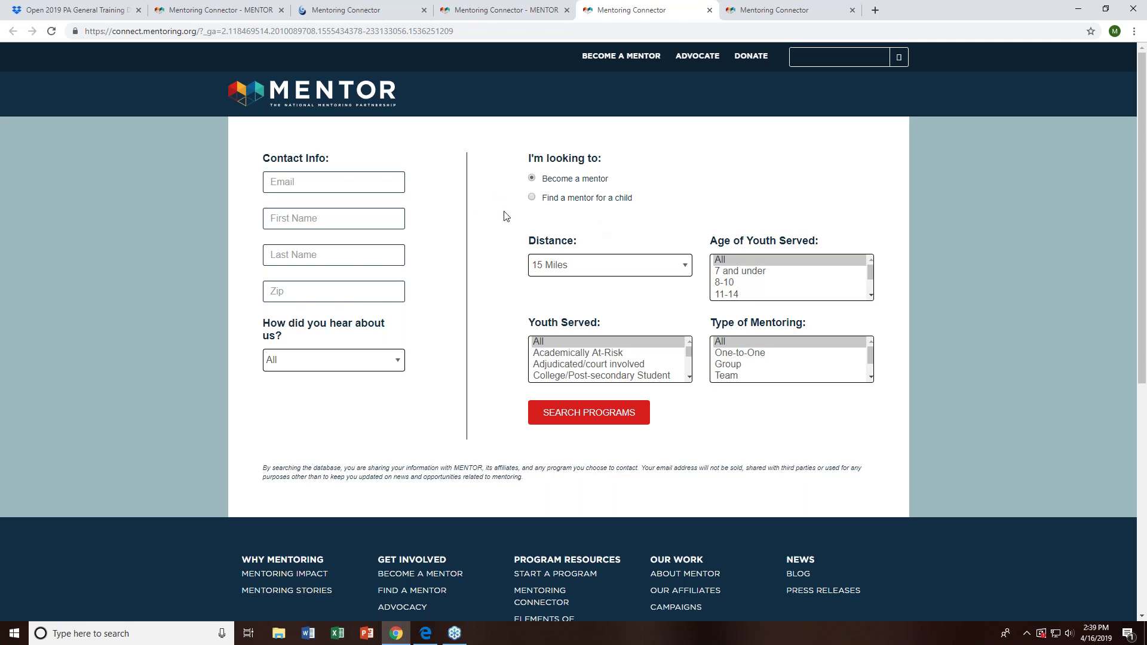
- Search for a mentor for a child near zip 02150 using placeholder 'test' contact details
left_click(532, 198)
left_click(326, 188)
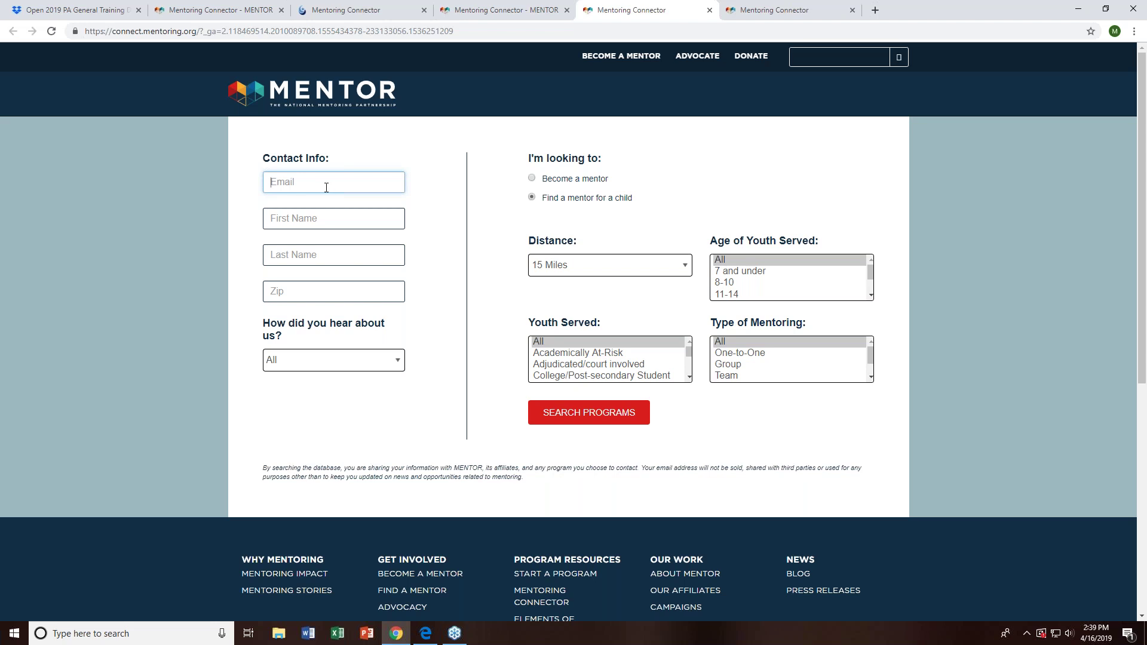
type("test@mentoring.org")
key("Tab")
type("test")
key("Tab")
type("test")
key("Tab")
type("02150")
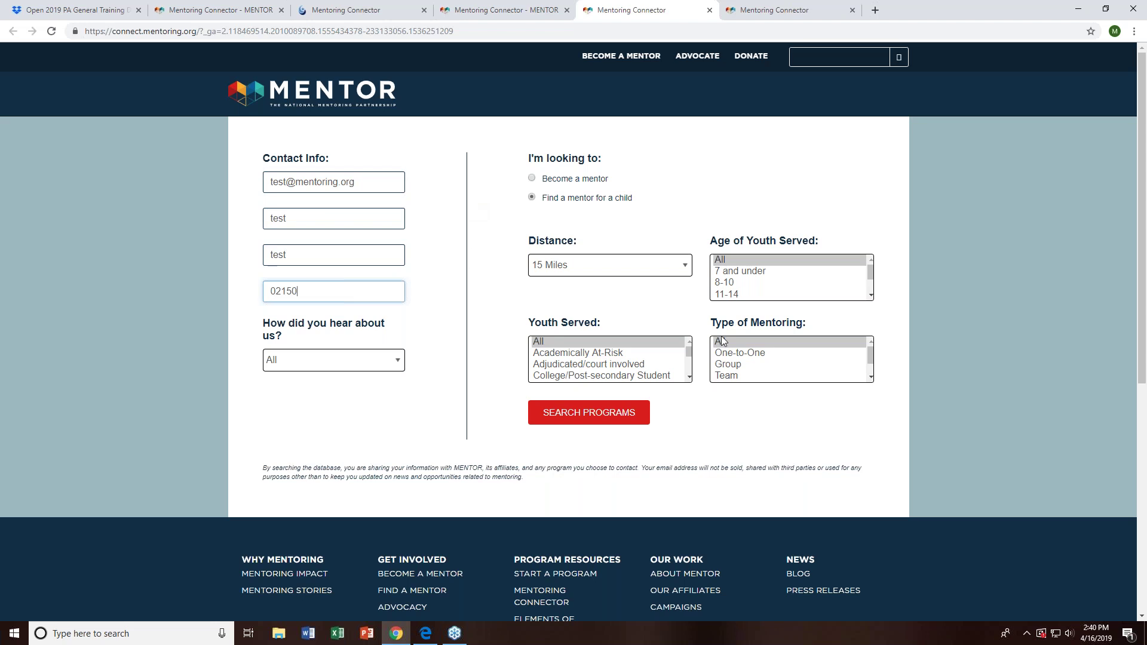
left_click(605, 407)
- Switch results to tiles and expand full details for Boston Partners in Education, card 9 of 35
scroll(663, 382, "down", 8)
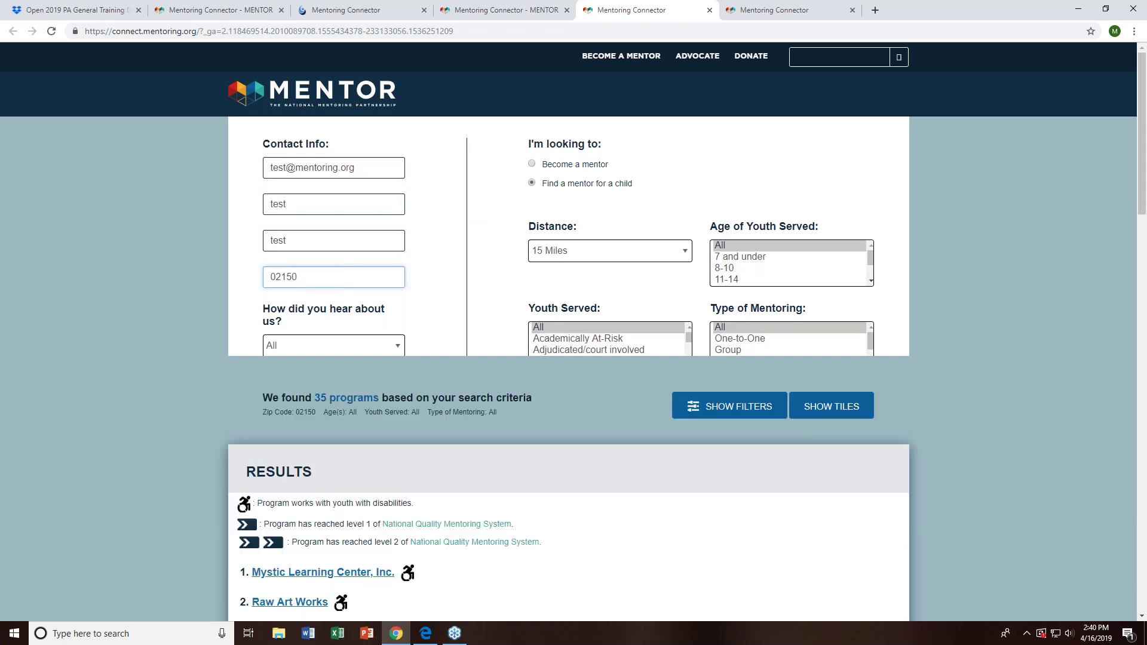
left_click(717, 405)
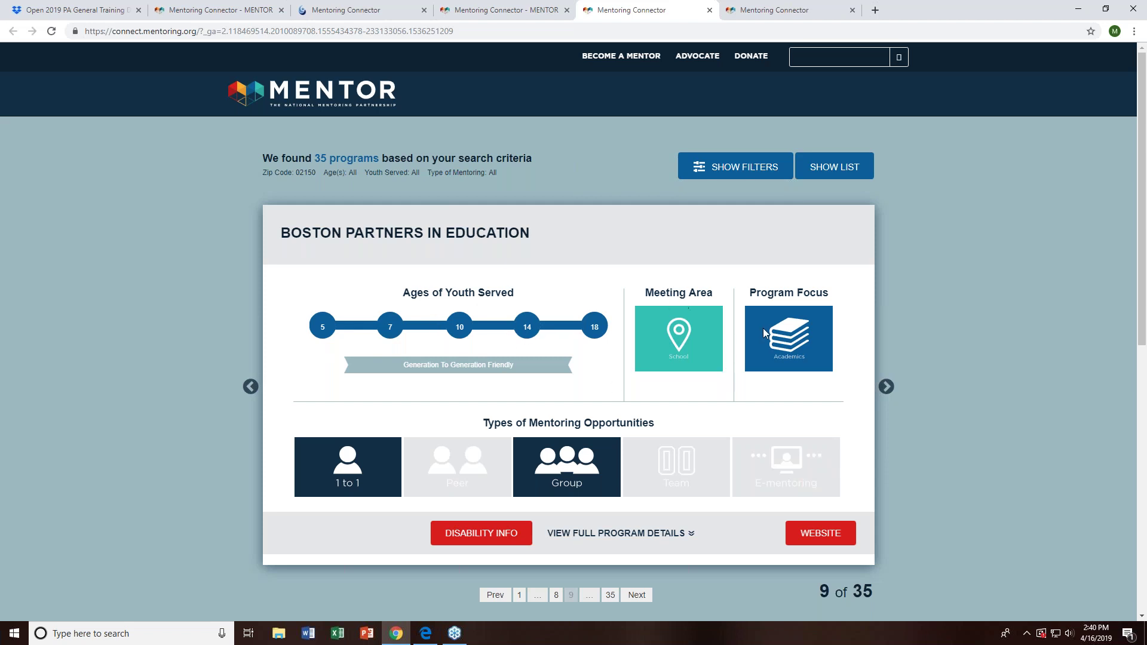
scroll(509, 361, "down", 2)
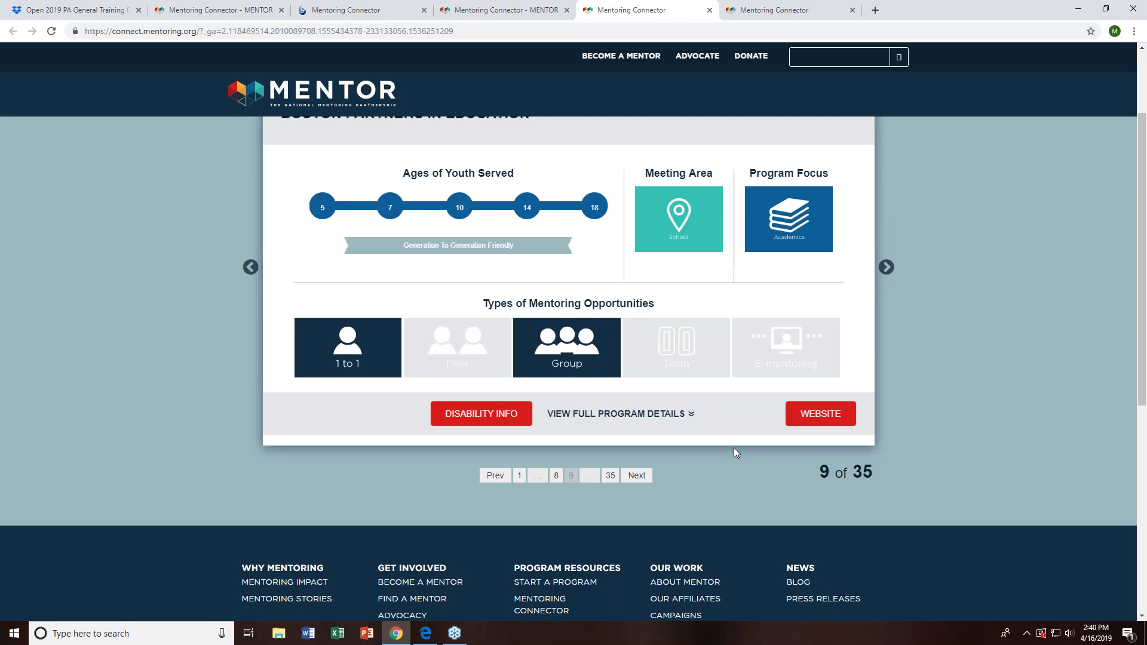
left_click(656, 417)
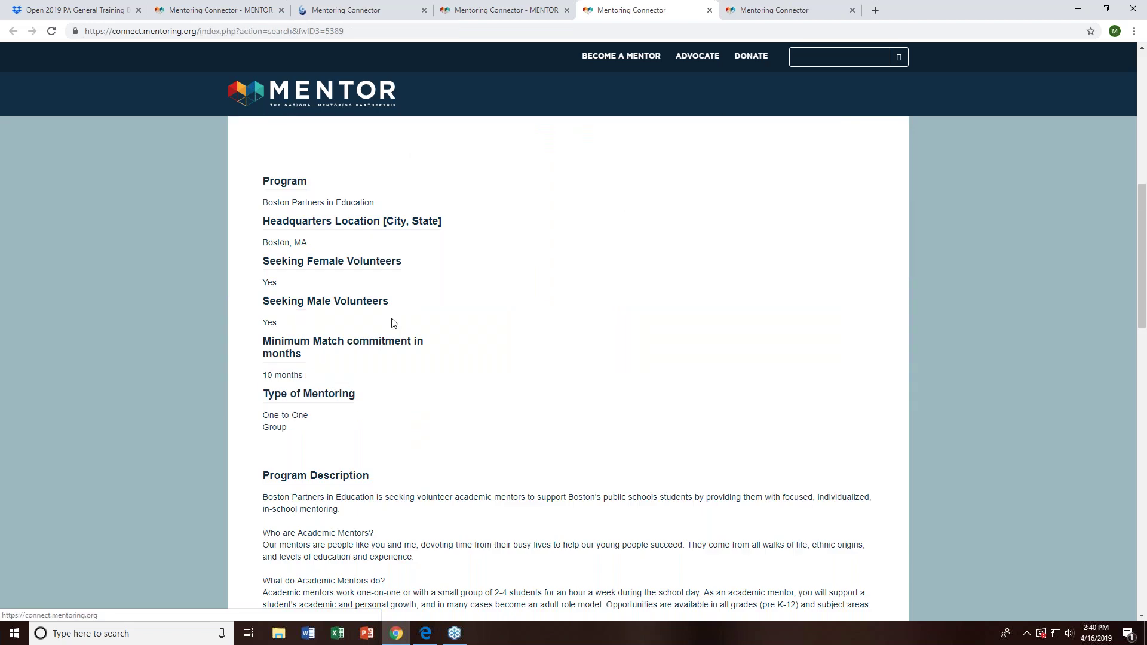
scroll(491, 359, "down", 3)
scroll(756, 403, "up", 10)
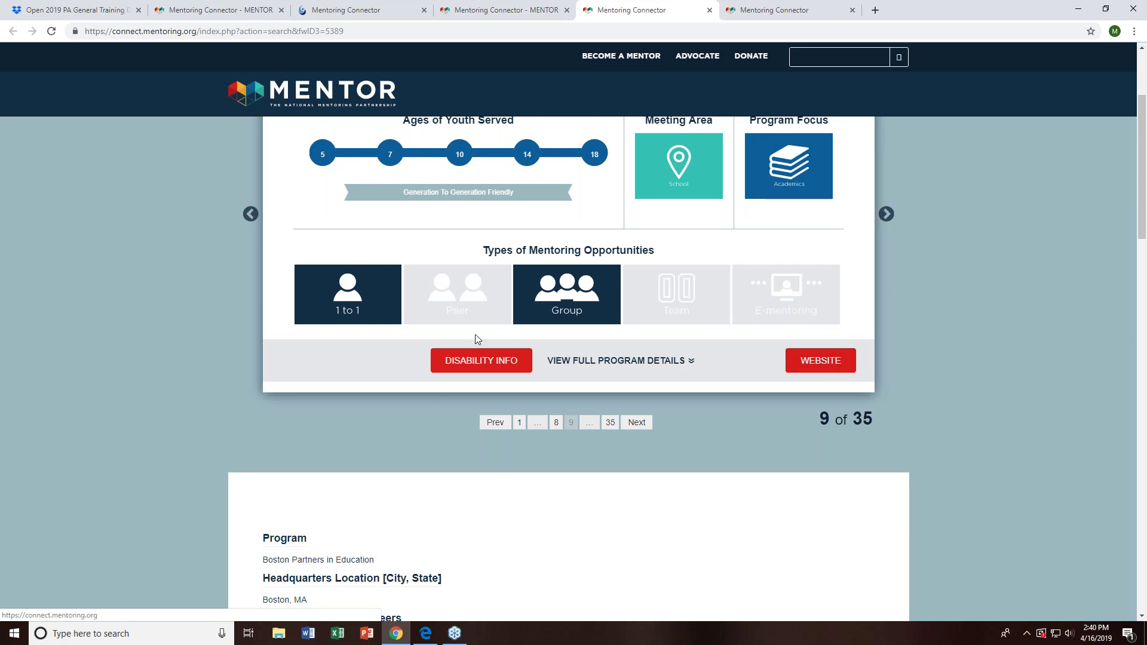
scroll(835, 340, "up", 1)
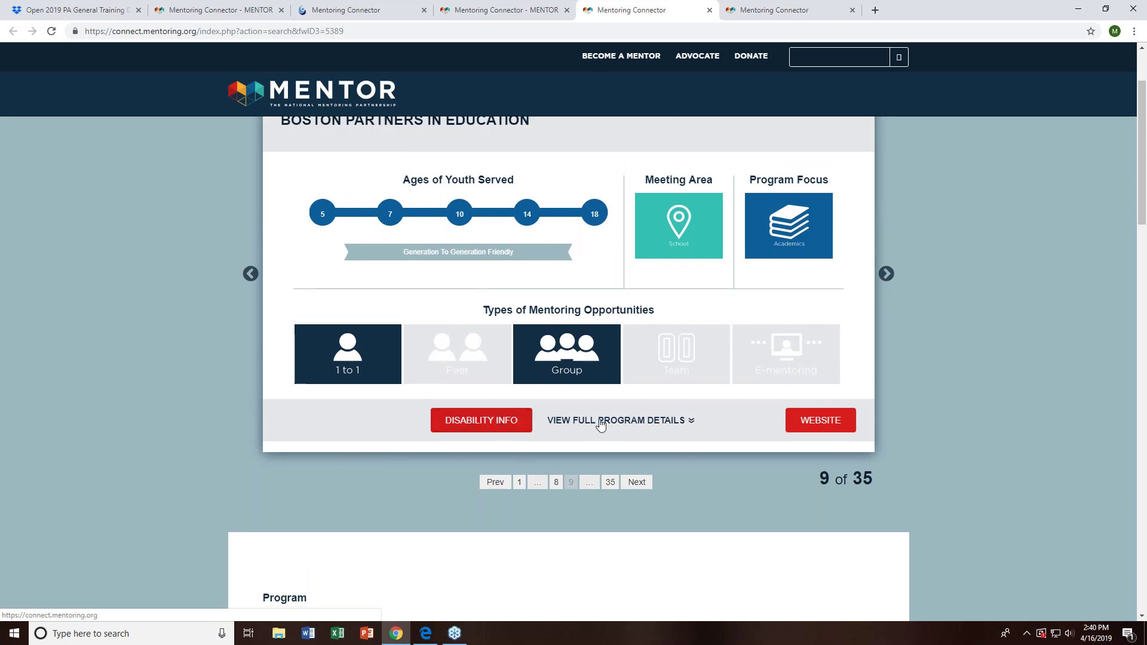
scroll(603, 421, "up", 1)
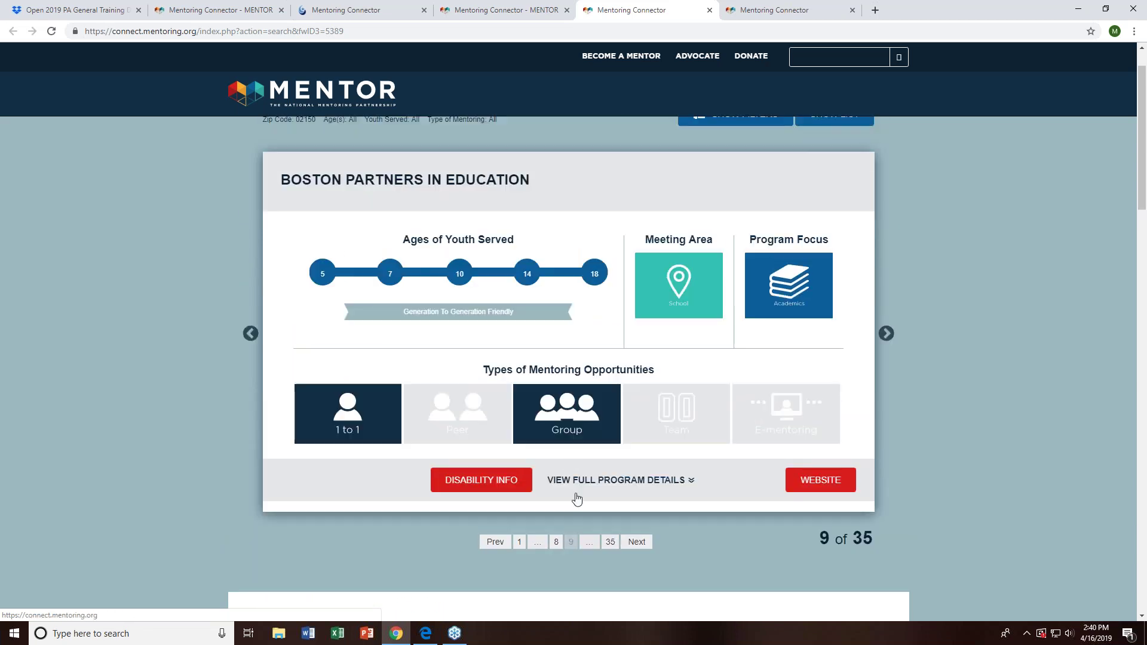
- Follow Boston Partners' disability link to pyd.org Guidebooks and review its topics and request form
left_click(487, 487)
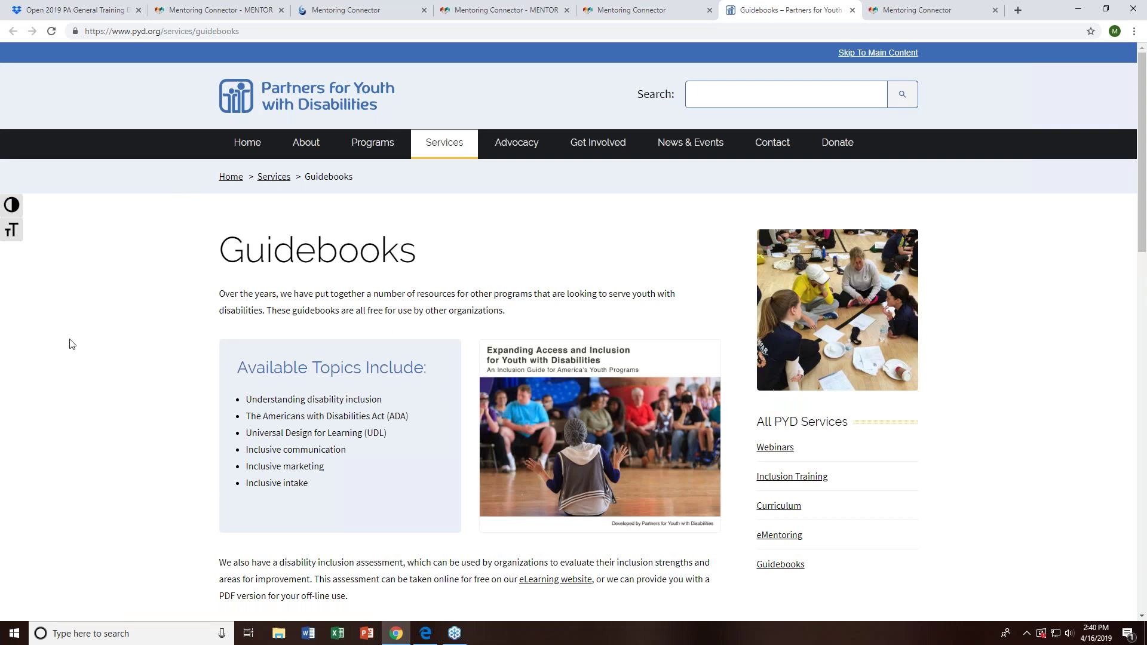
scroll(71, 340, "down", 2)
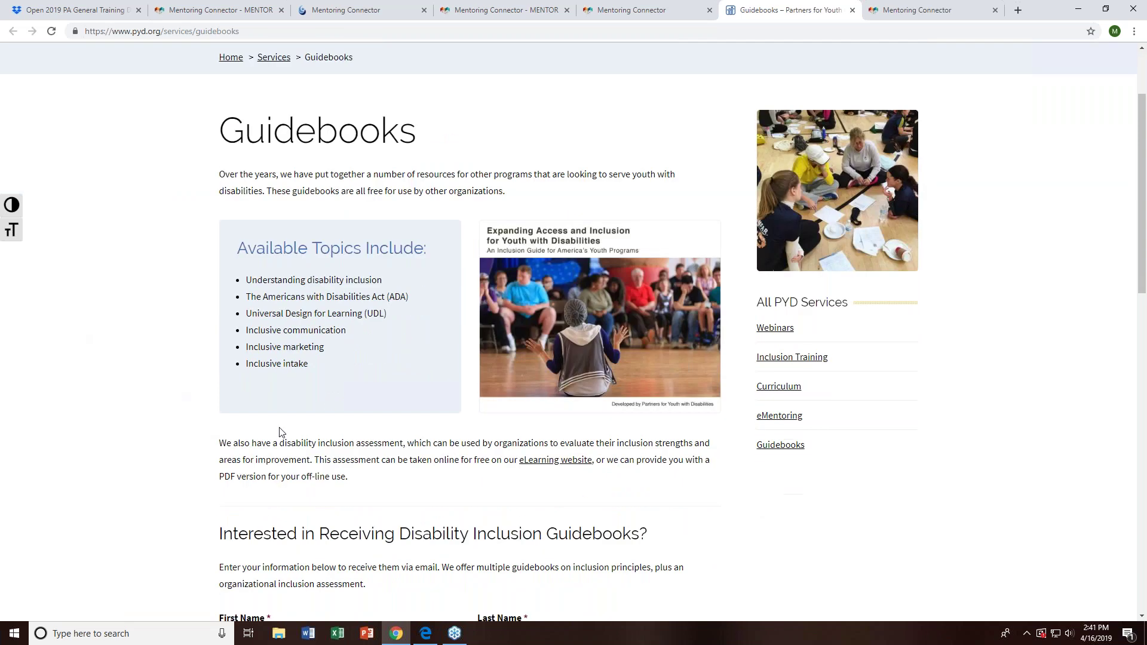
scroll(279, 432, "down", 3)
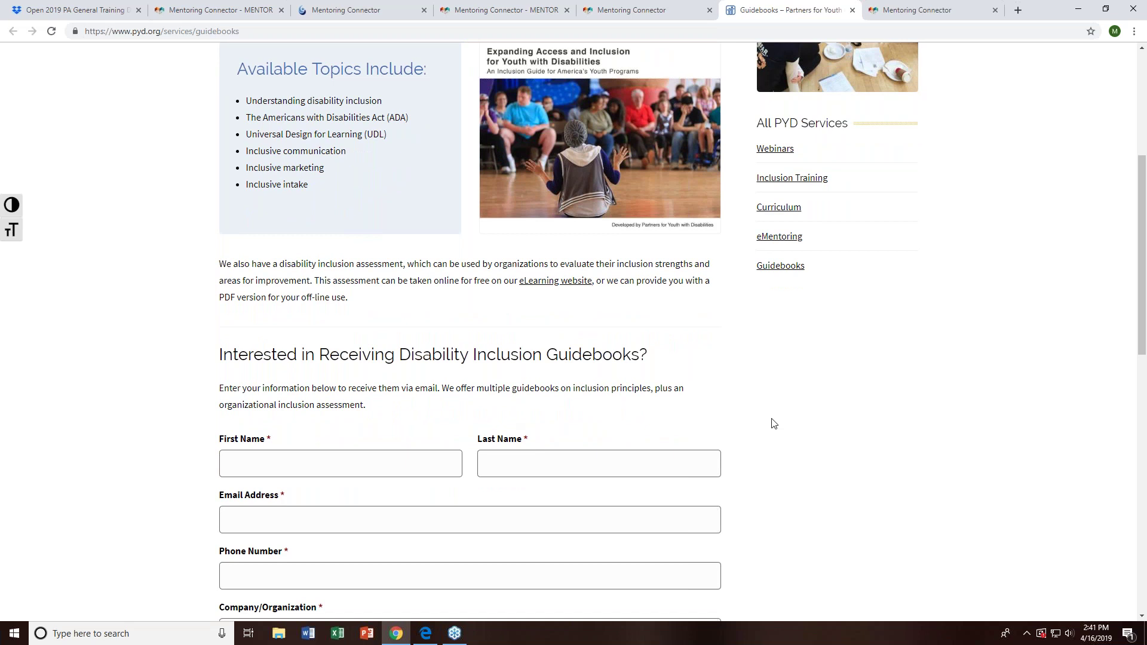
scroll(755, 436, "down", 1)
scroll(755, 436, "down", 2)
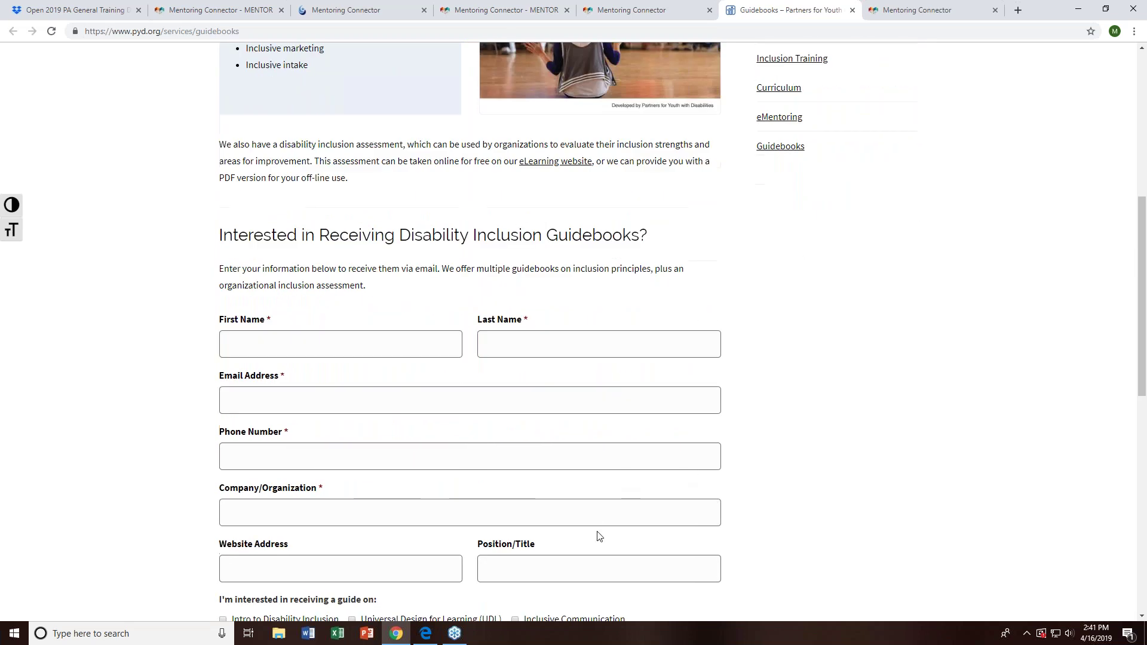
scroll(599, 522, "down", 2)
scroll(654, 501, "up", 5)
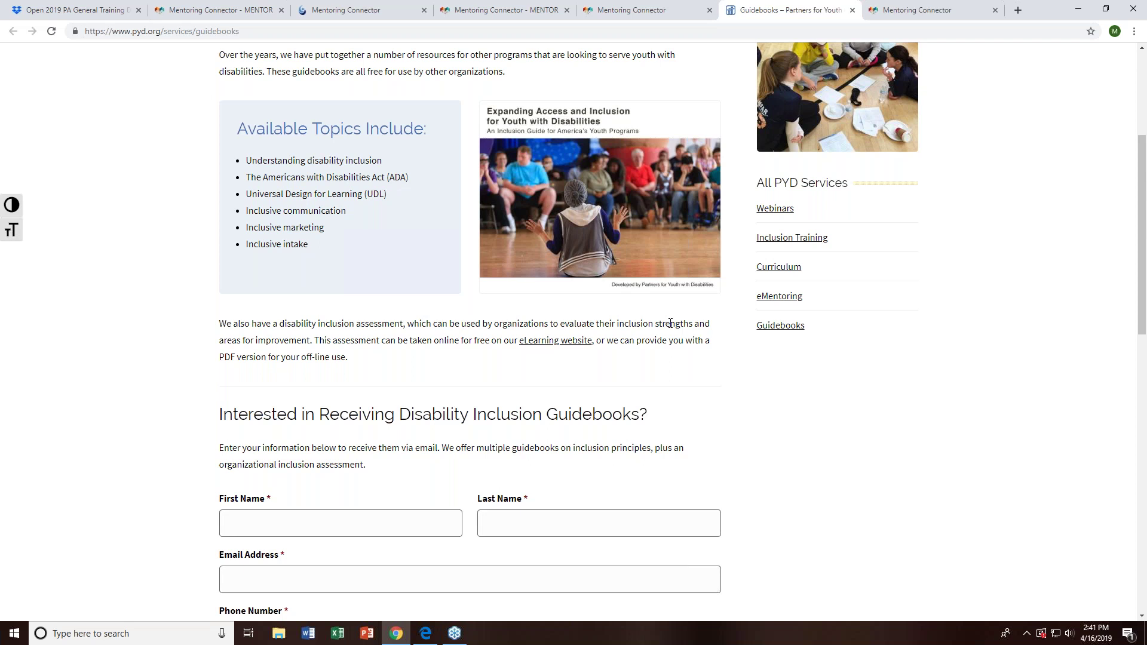
- Return to MENTOR's Mentoring Connector page and view its Resources, including the administrator manual and training videos
left_click(490, 10)
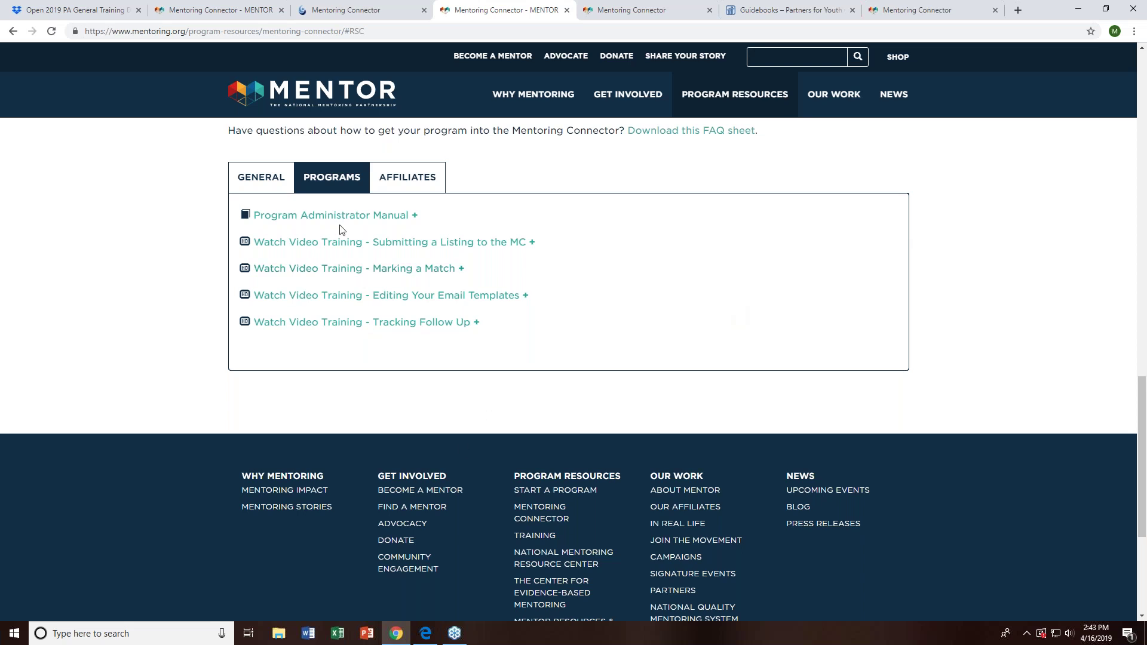
scroll(376, 233, "up", 1)
scroll(375, 233, "up", 10)
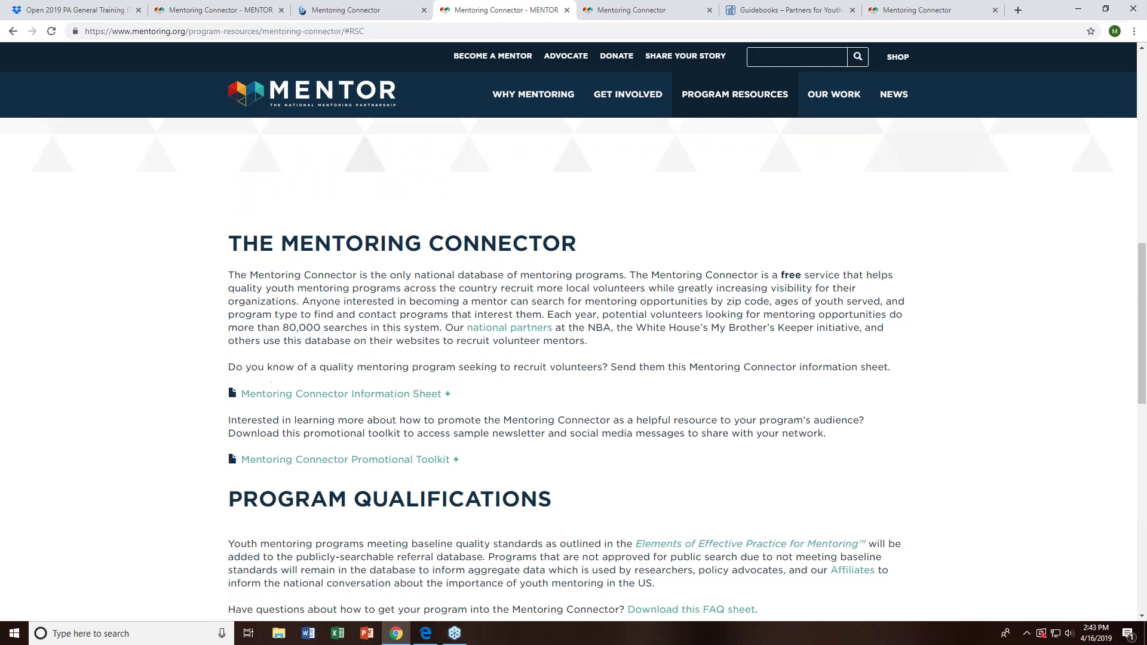
left_click(584, 400)
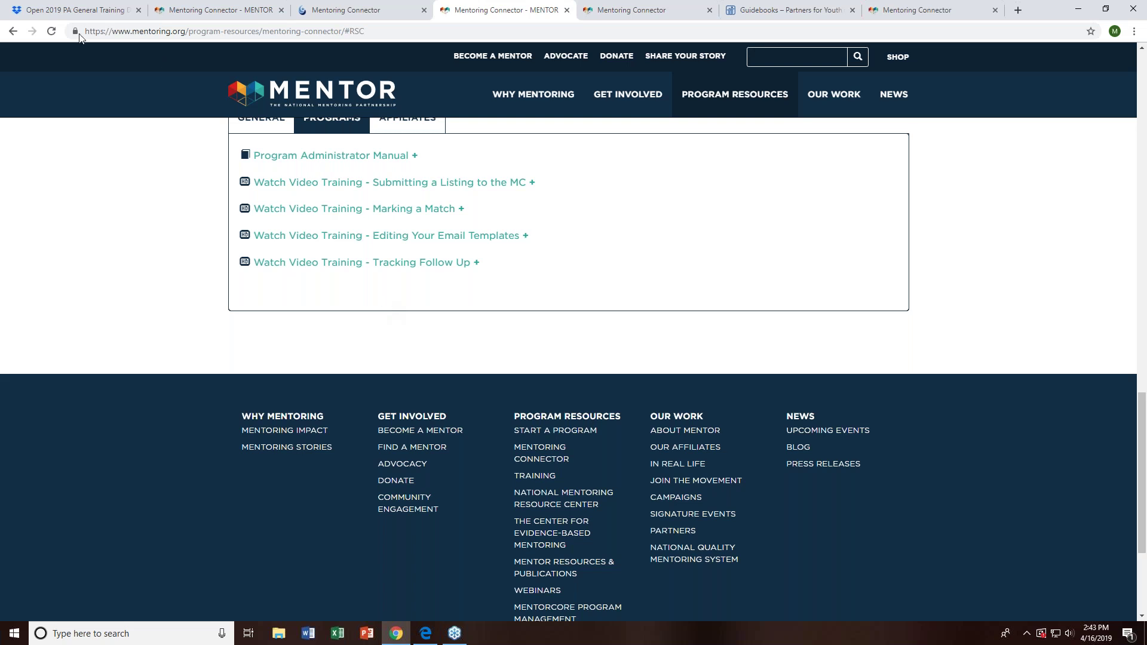
scroll(389, 249, "up", 5)
scroll(389, 250, "up", 9)
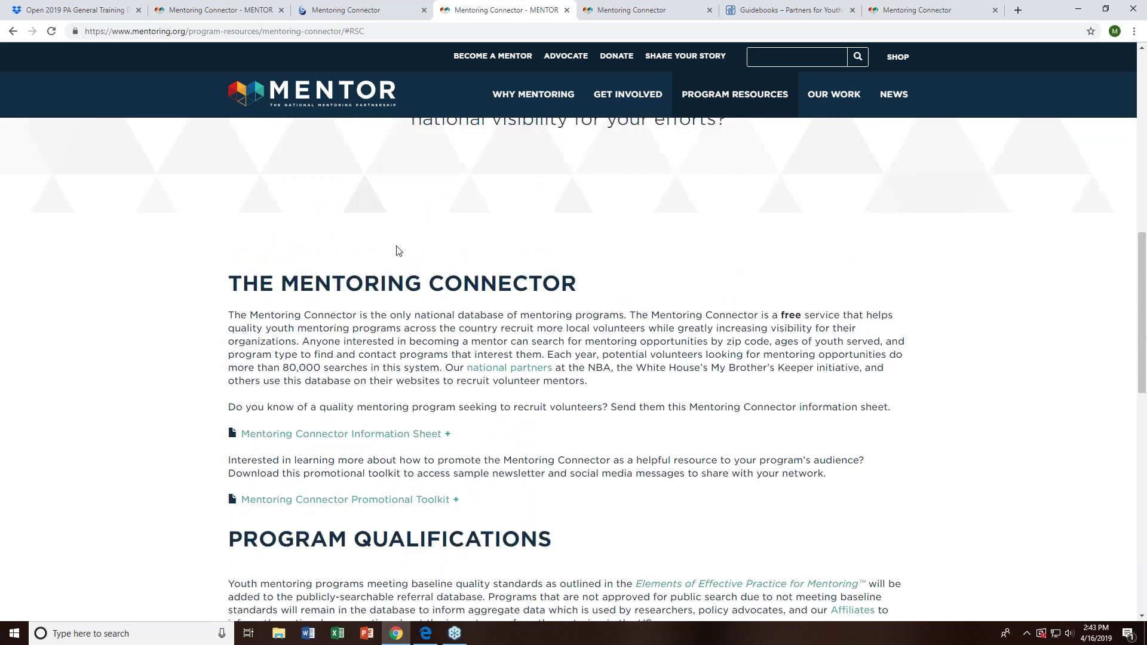
scroll(540, 295, "up", 2)
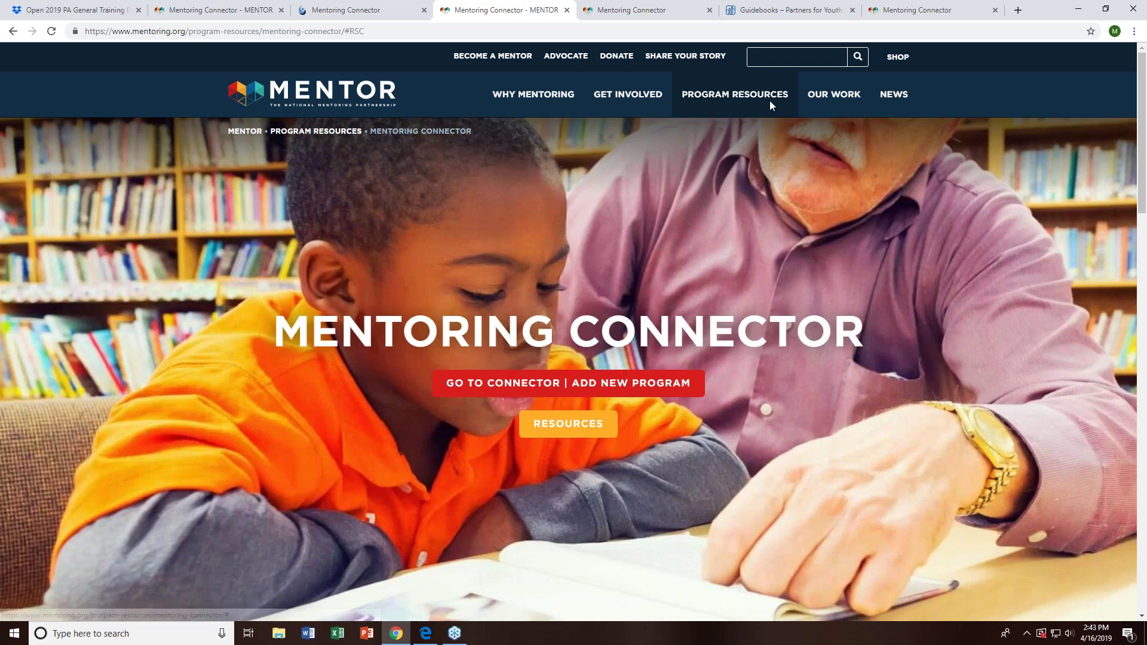
- Open the Connector, log out, and start a program listing, closing the credentials dialog
mouse_move(770, 103)
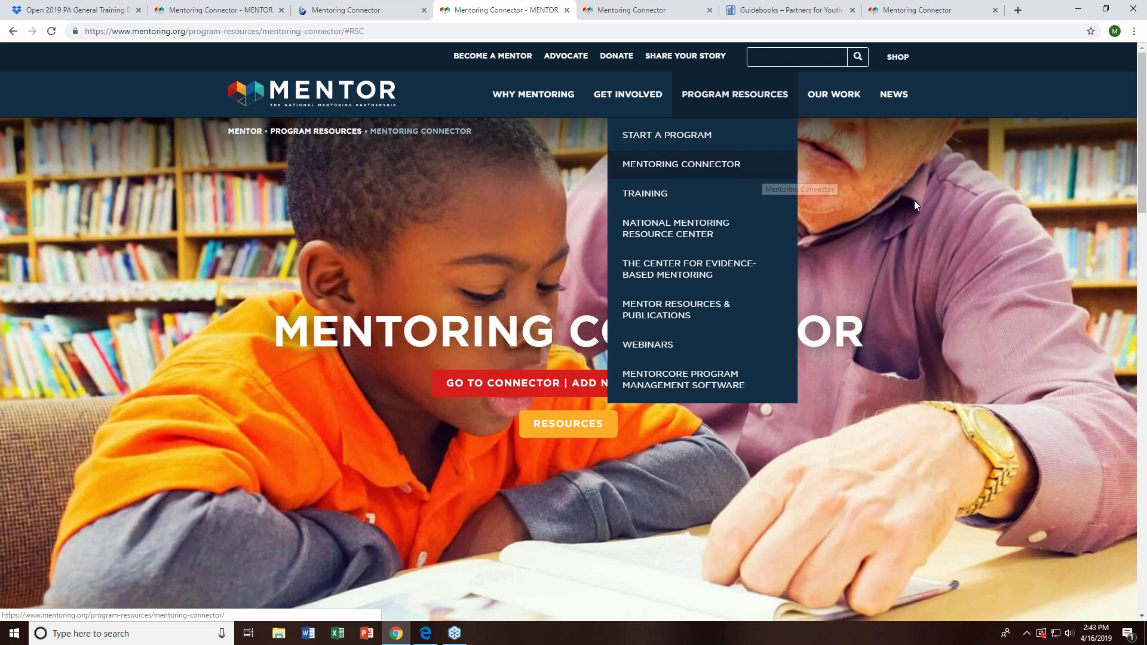
left_click(523, 389)
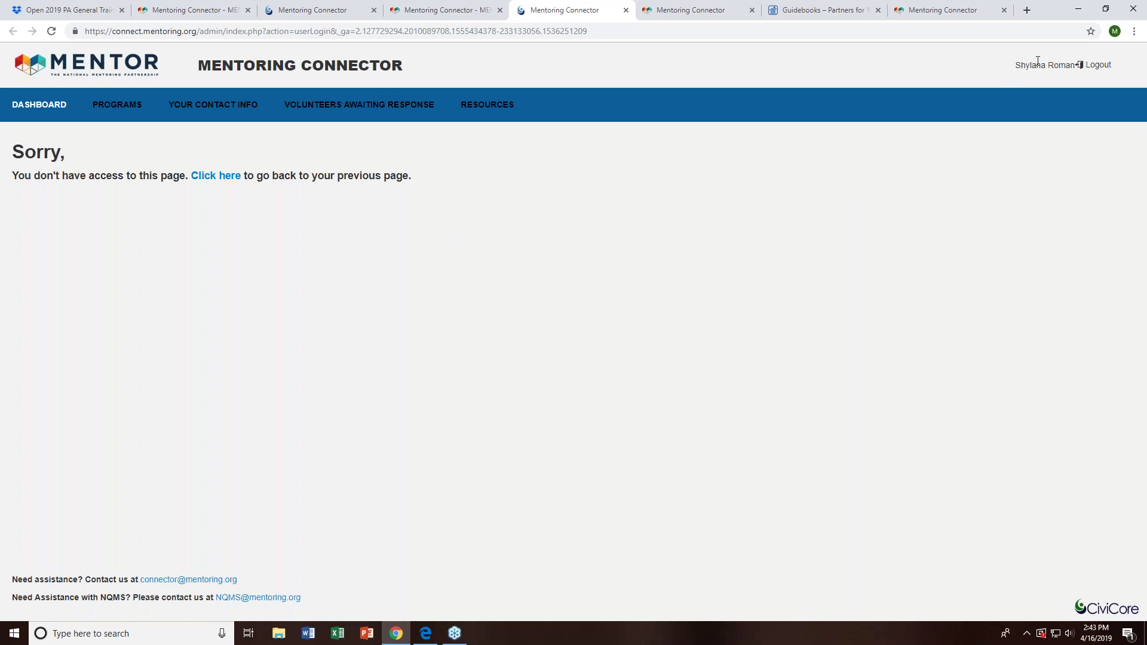
left_click(1098, 64)
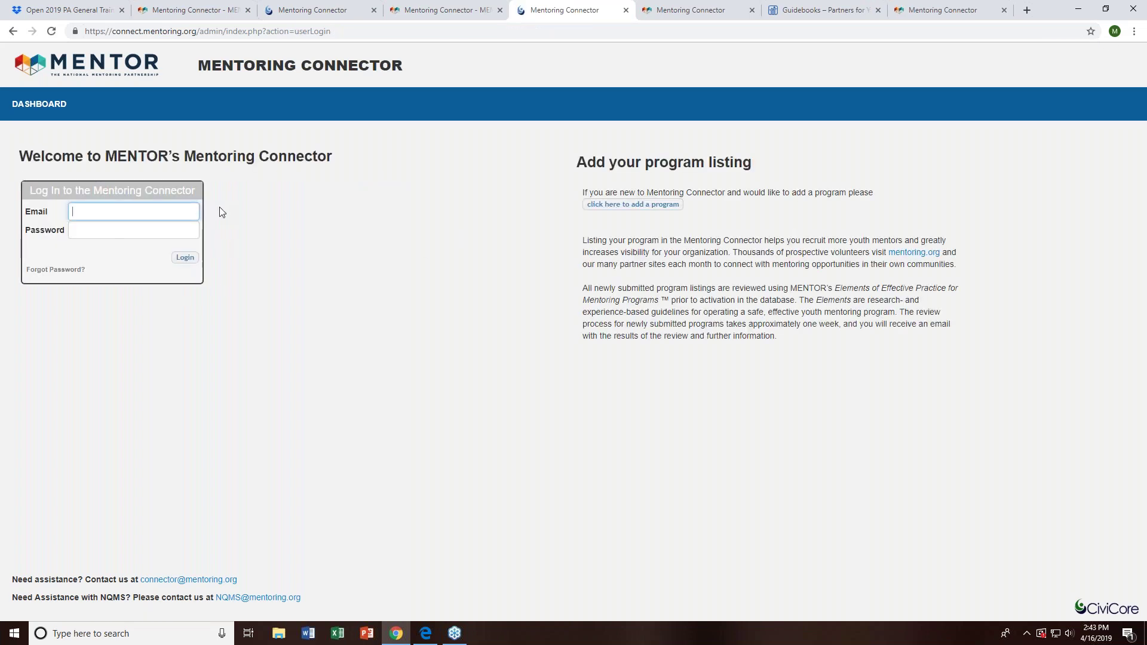
left_click(618, 209)
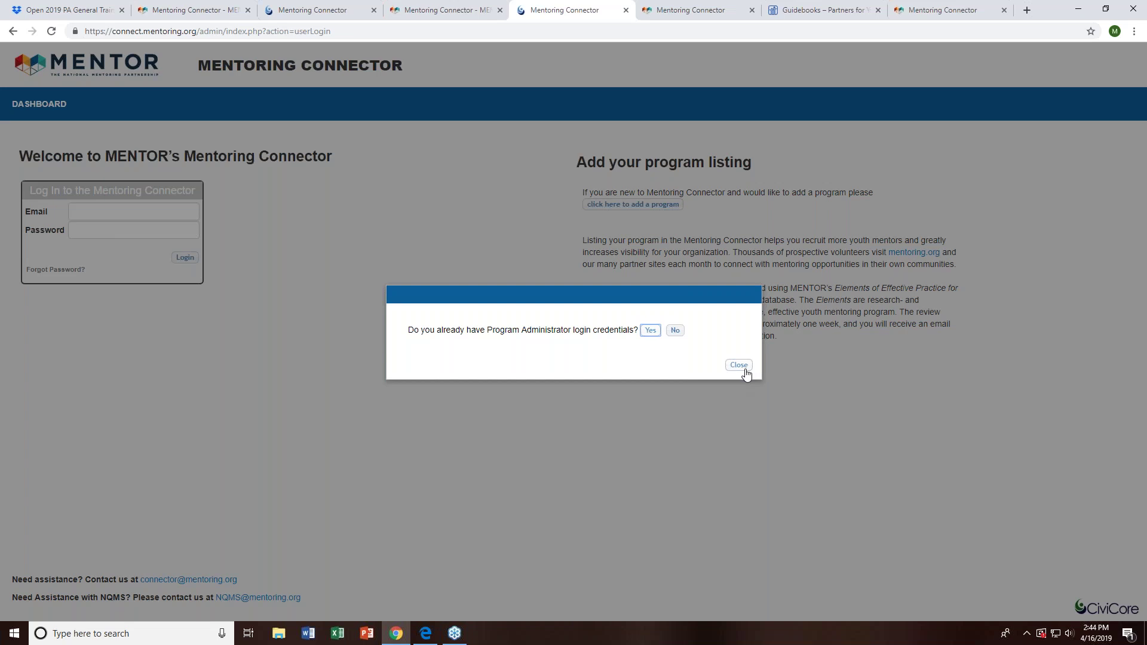
left_click(746, 370)
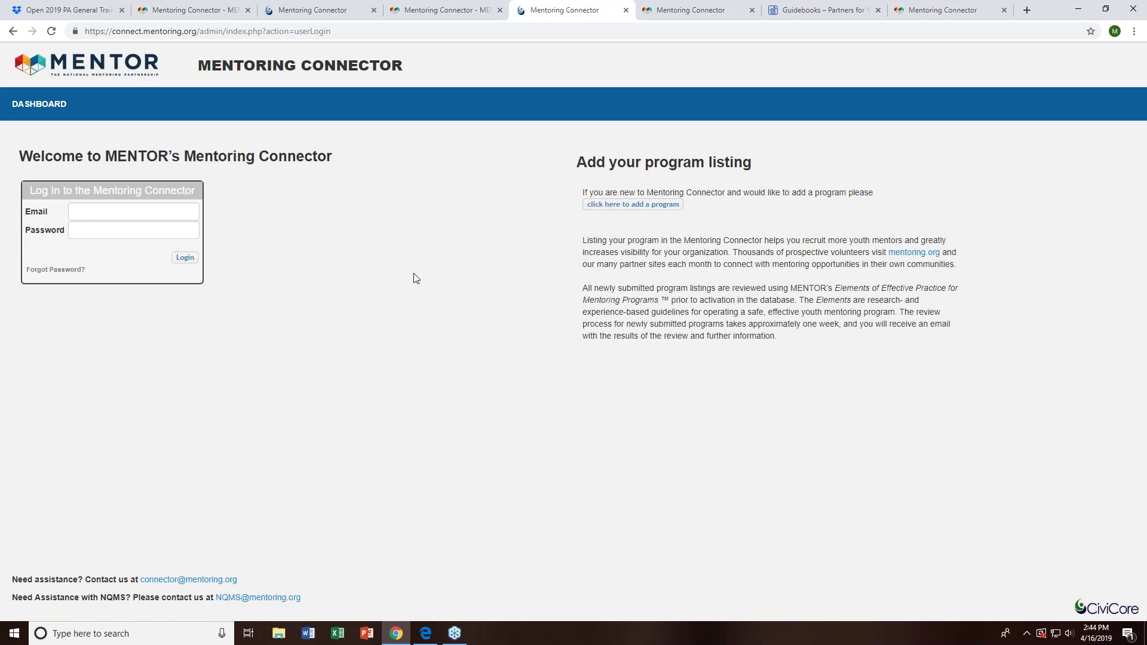
- From the MENTOR Mentoring Connector page, open the Connector login page in a new tab
left_click(293, 9)
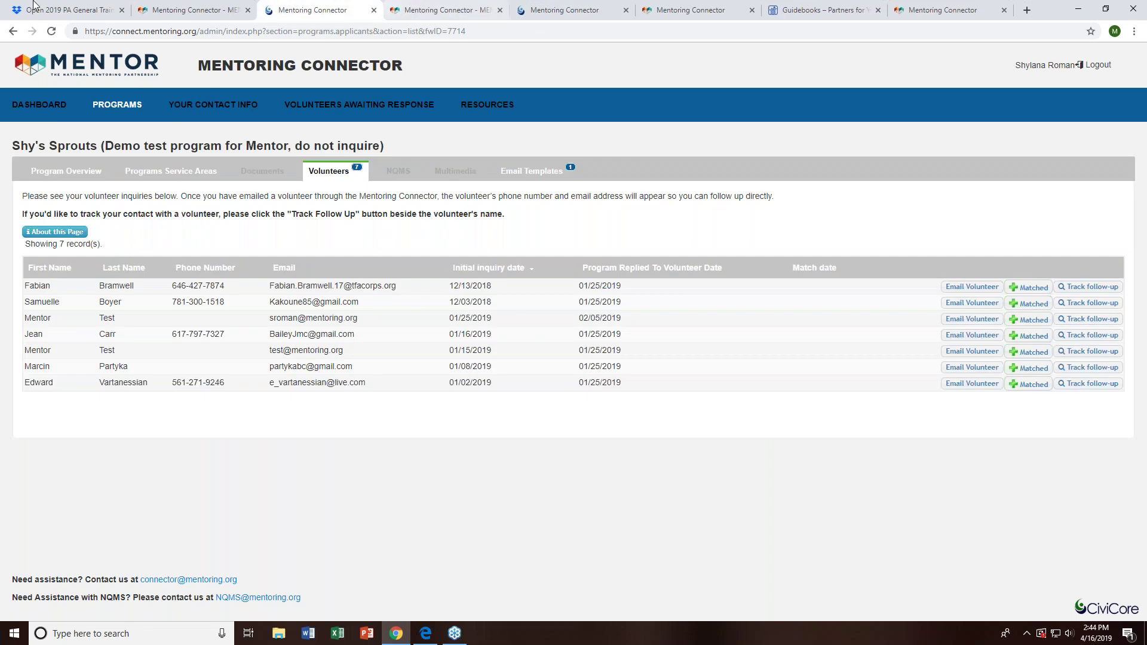
left_click(194, 6)
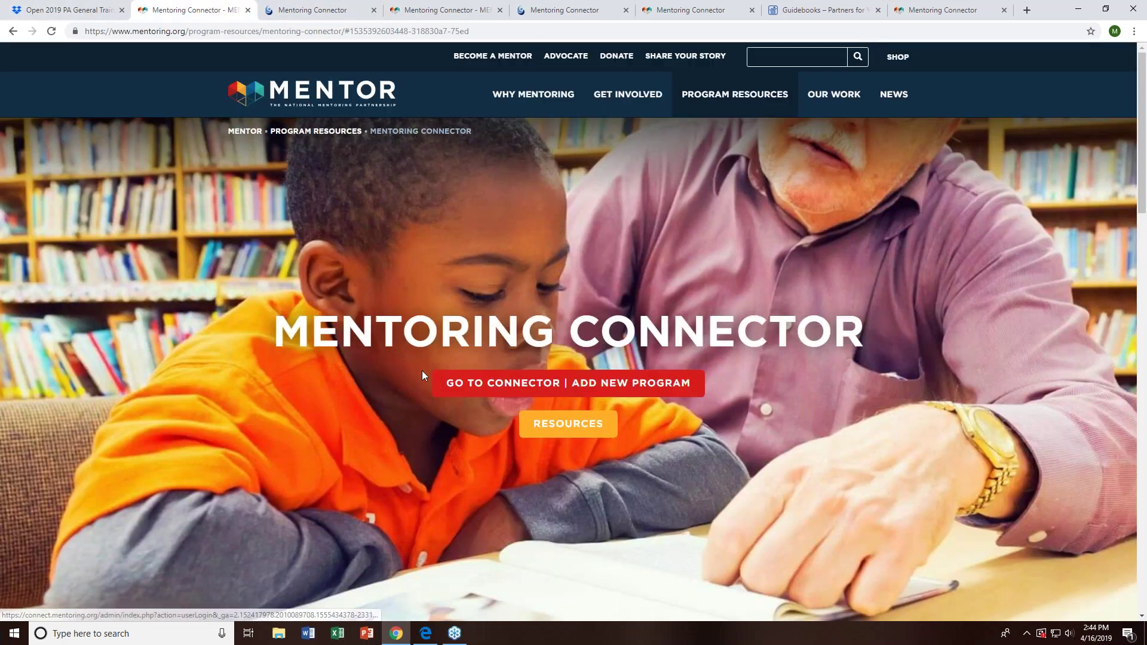
left_click(625, 385)
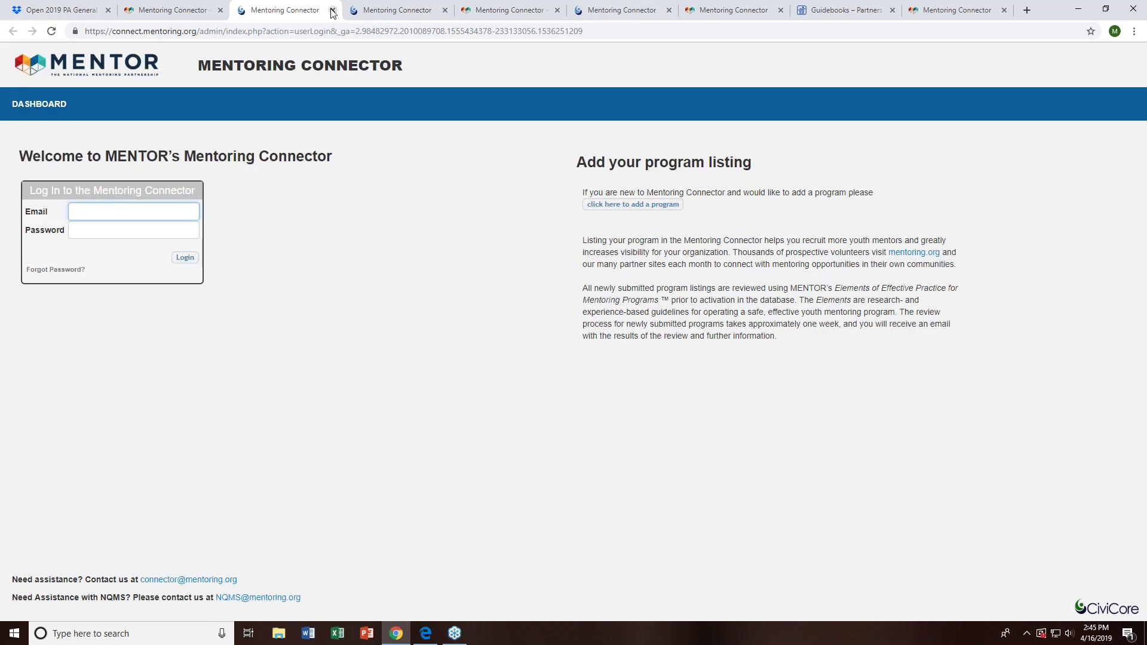
- Close the four duplicate Connector login tabs
left_click(333, 11)
left_click(443, 11)
left_click(446, 12)
left_click(450, 12)
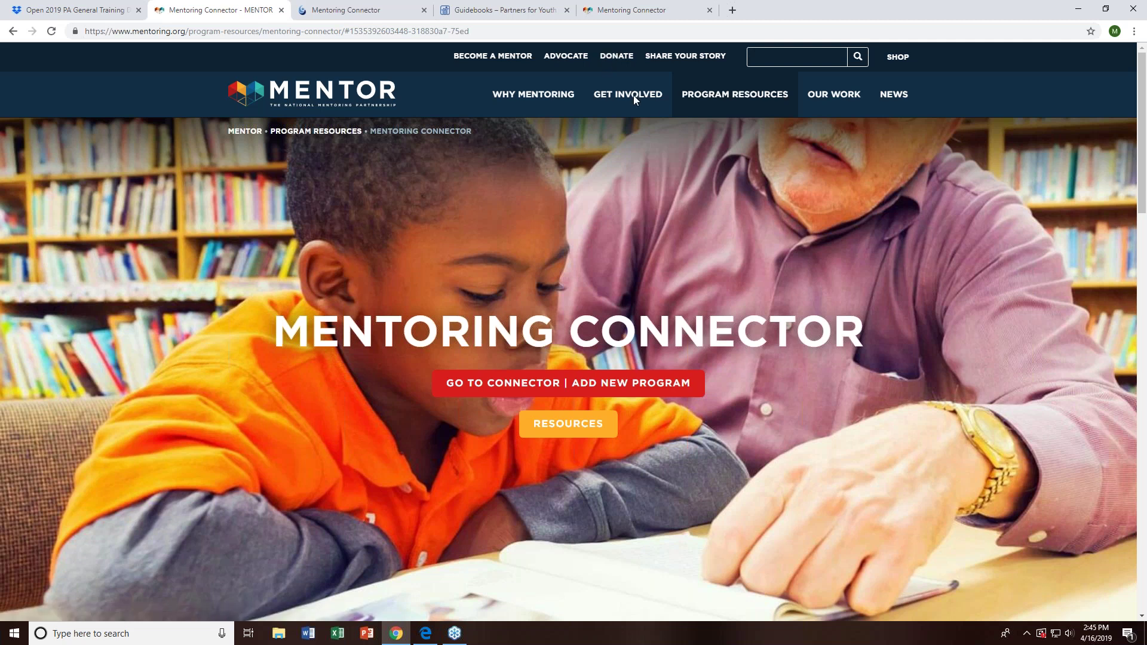
- Return to the public search results and scroll up to the filters above the 35 programs for 02150
mouse_move(649, 105)
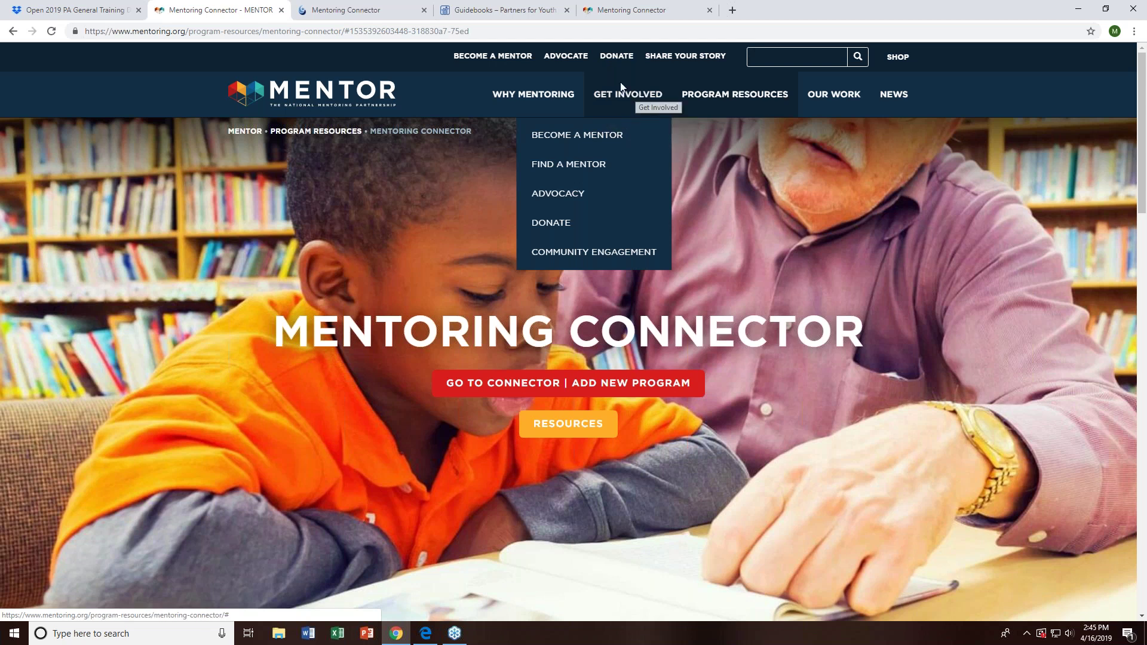
mouse_move(707, 102)
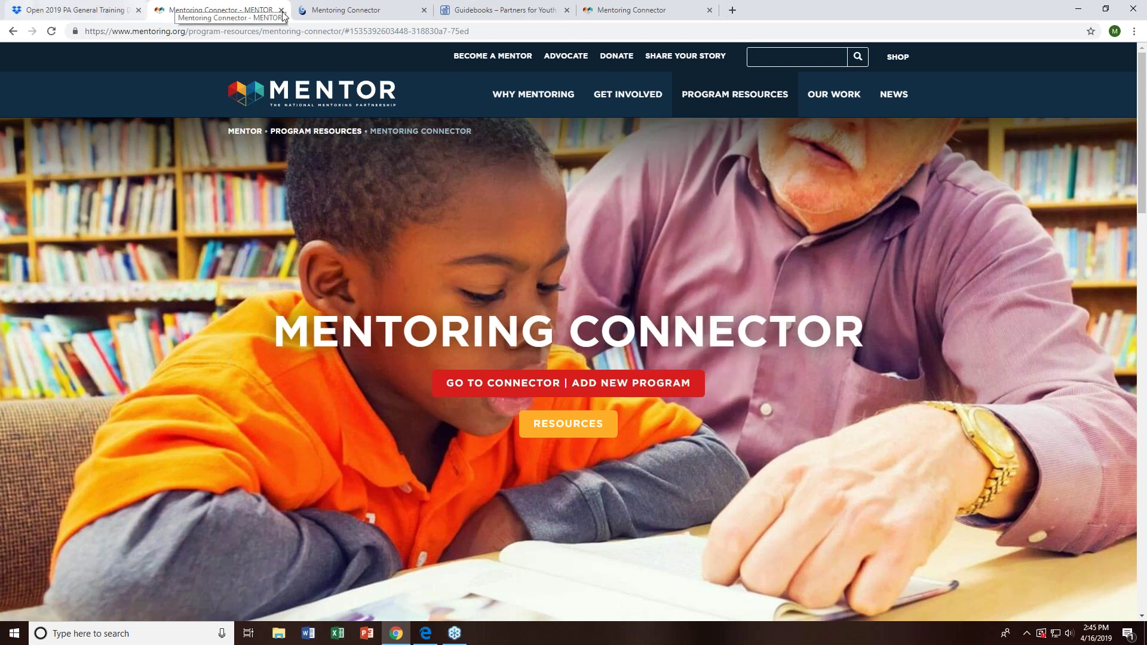
left_click(351, 12)
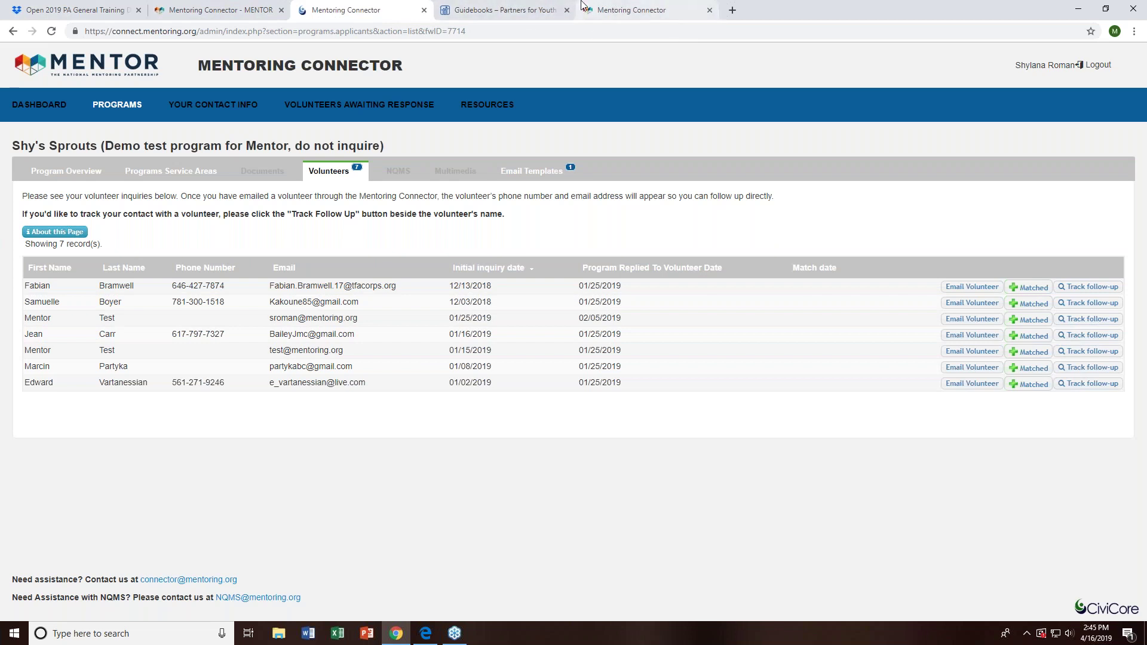
left_click(597, 11)
scroll(475, 287, "up", 10)
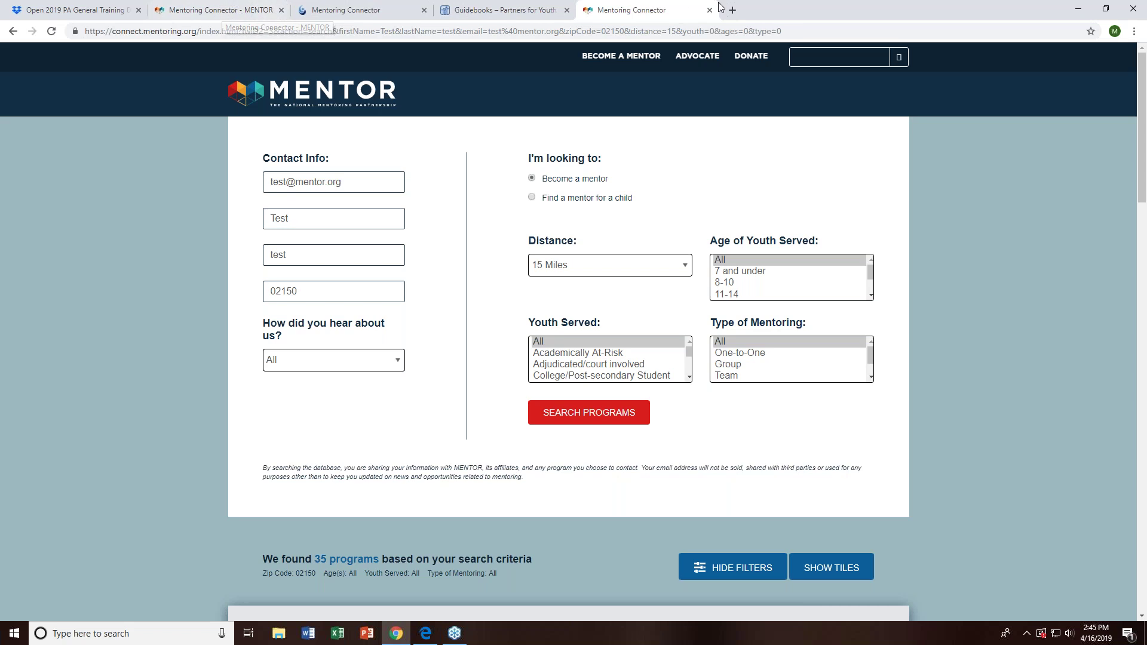
- Reload the search page, then go to mentoring.org and view the MENTOR home page tab
left_click(669, 31)
key("Return")
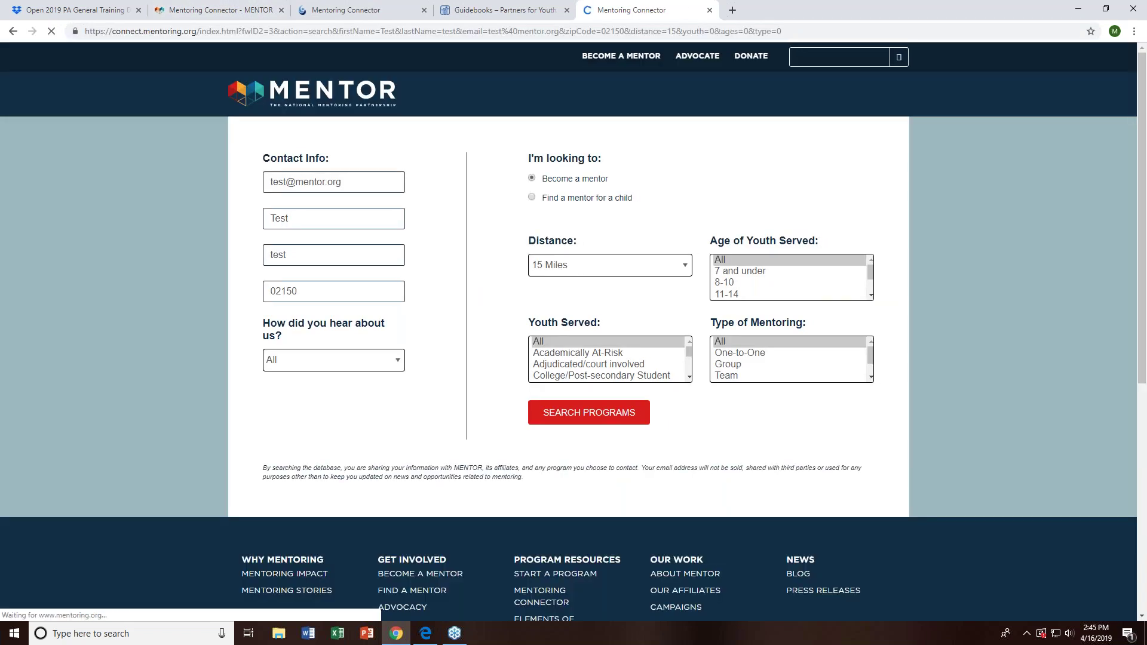
key("ctrl+l")
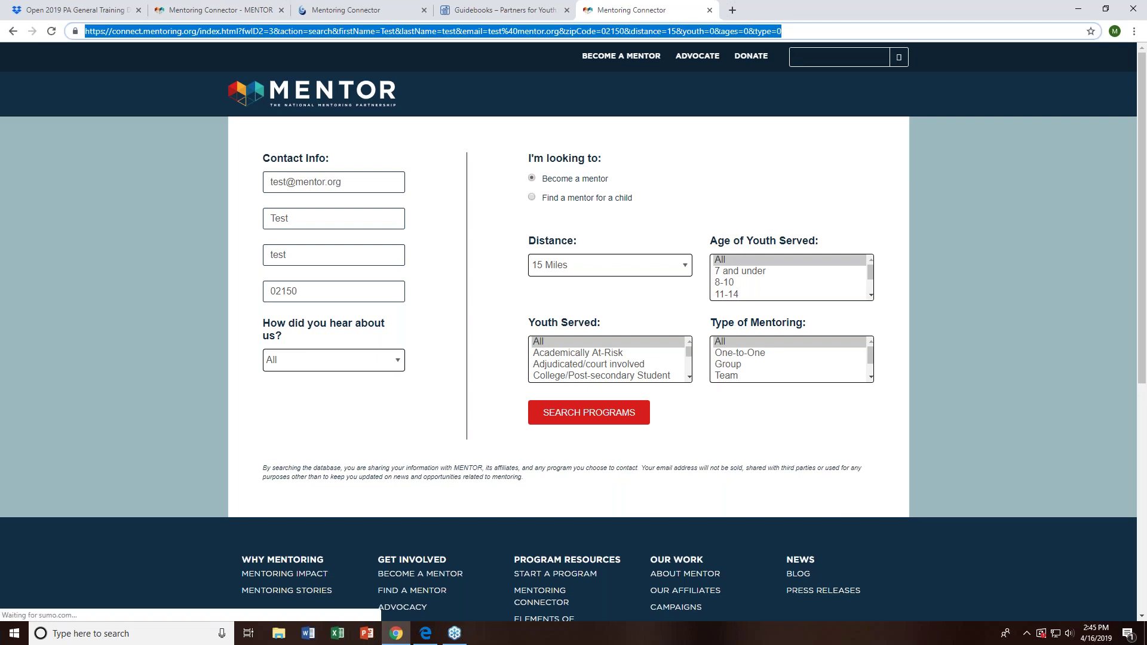
type("menoting")
key("BackSpace")
key("BackSpace")
key("BackSpace")
key("BackSpace")
key("BackSpace")
type("toring.org")
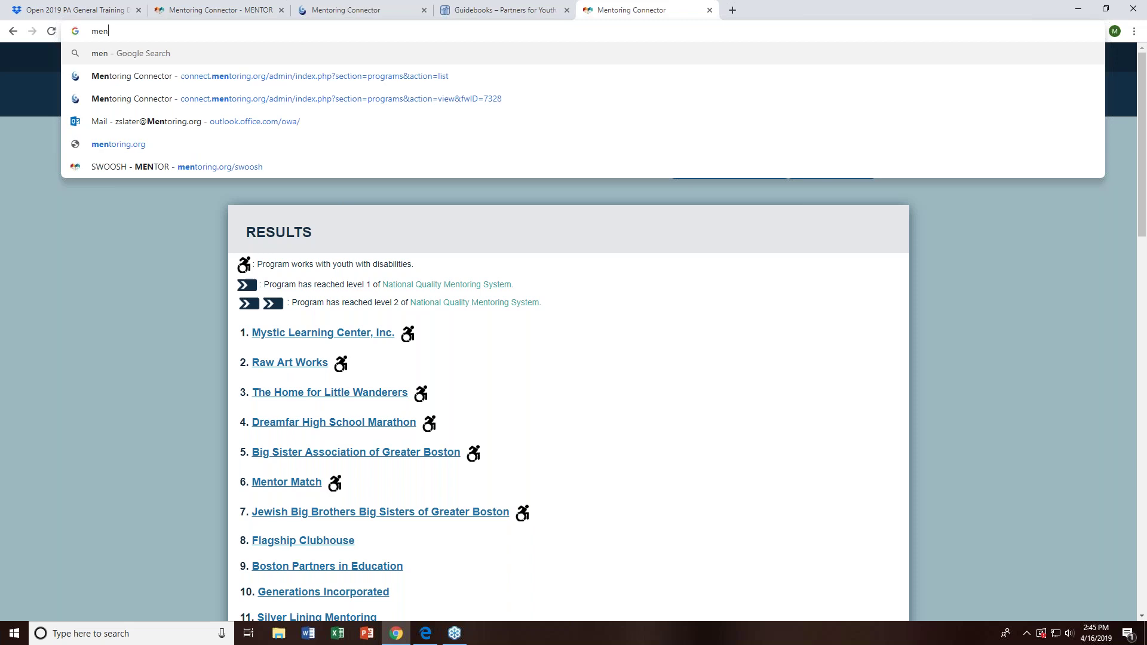
key("Return")
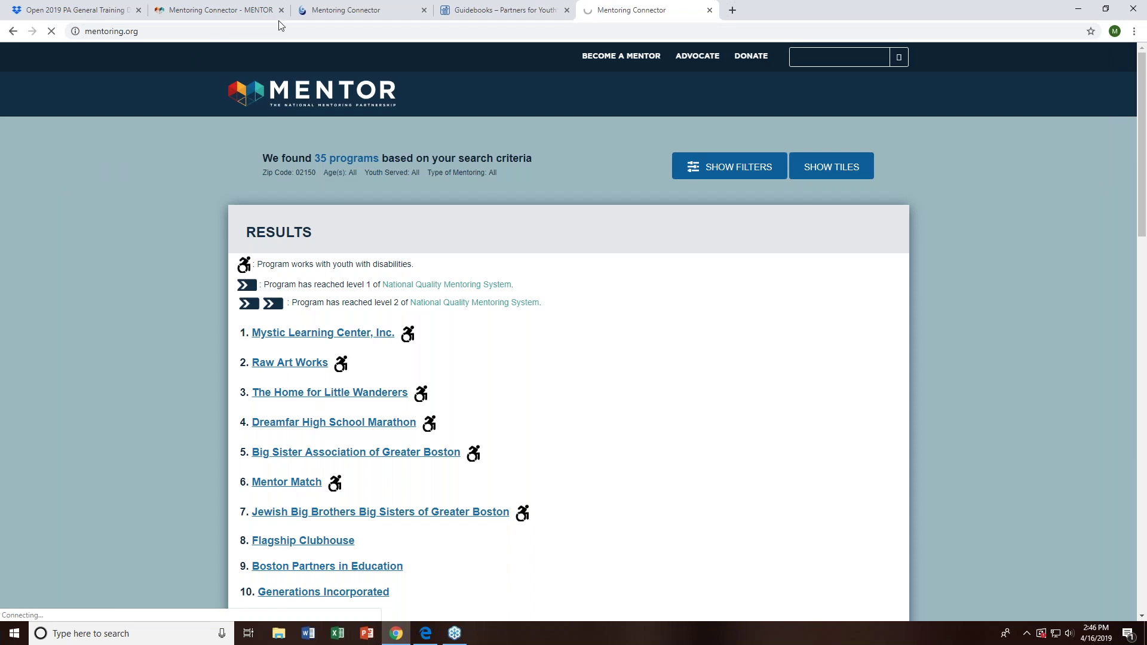
left_click(202, 8)
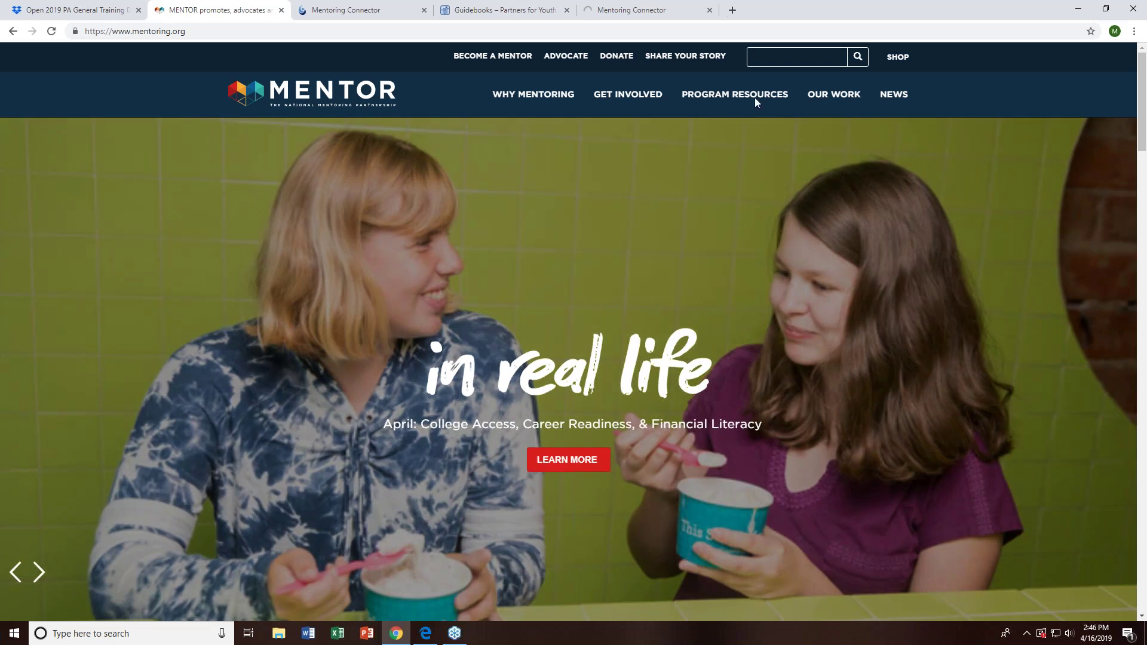
- Open Mentoring Connector from Program Resources, then advance the training deck to slide 5, 'Contact Us!'
mouse_move(755, 98)
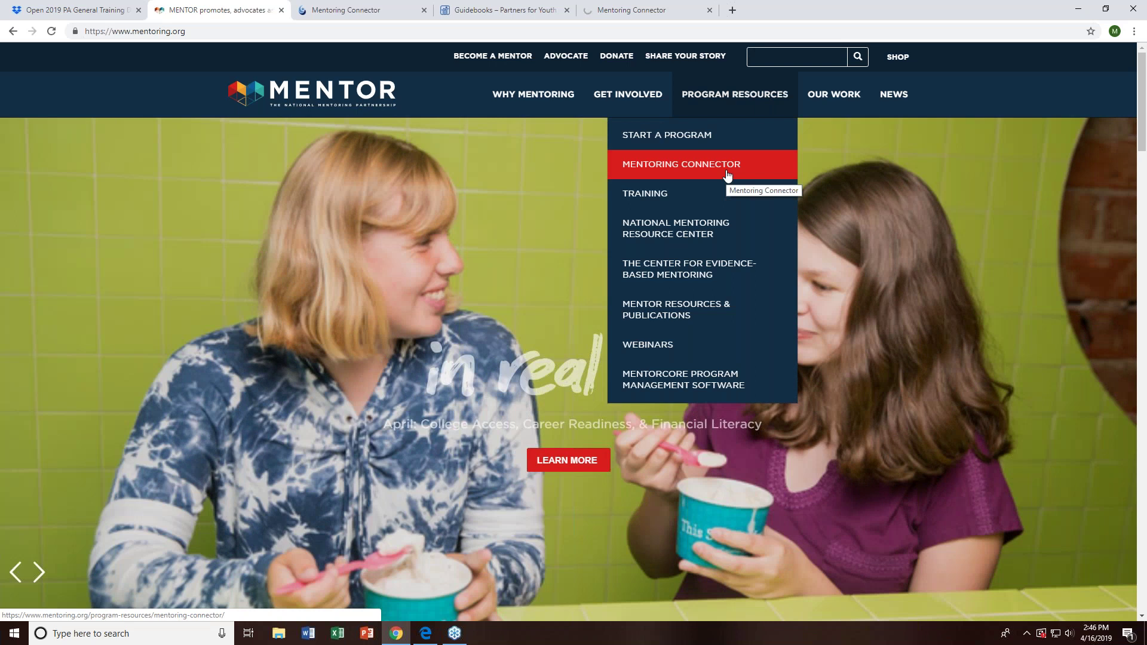
left_click(727, 170)
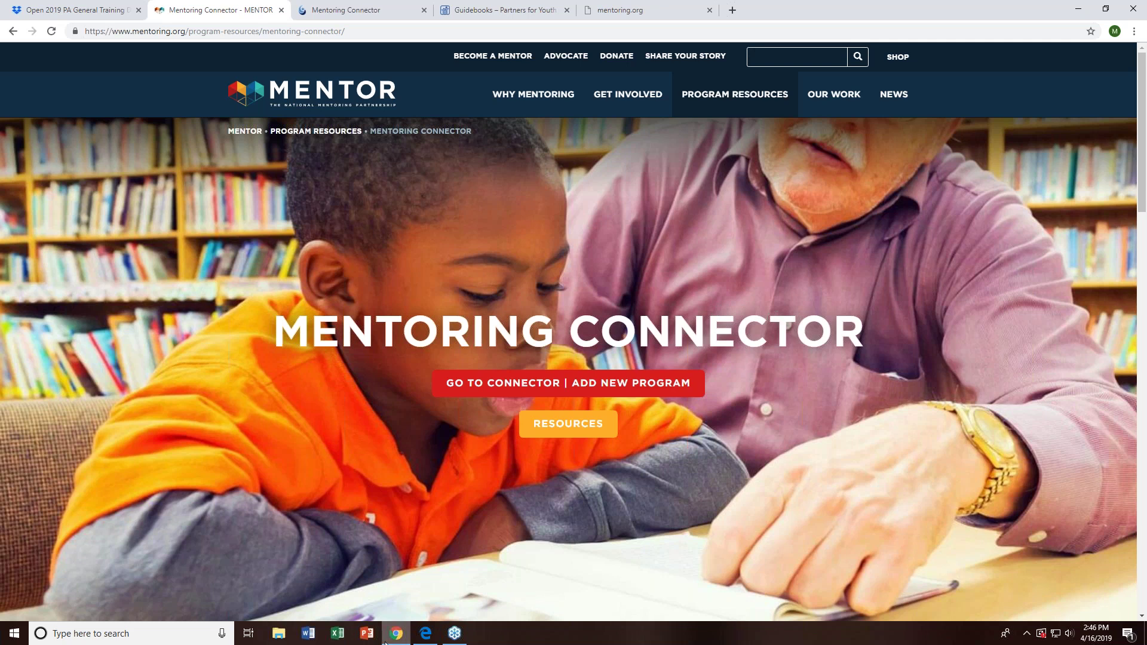
left_click(345, 10)
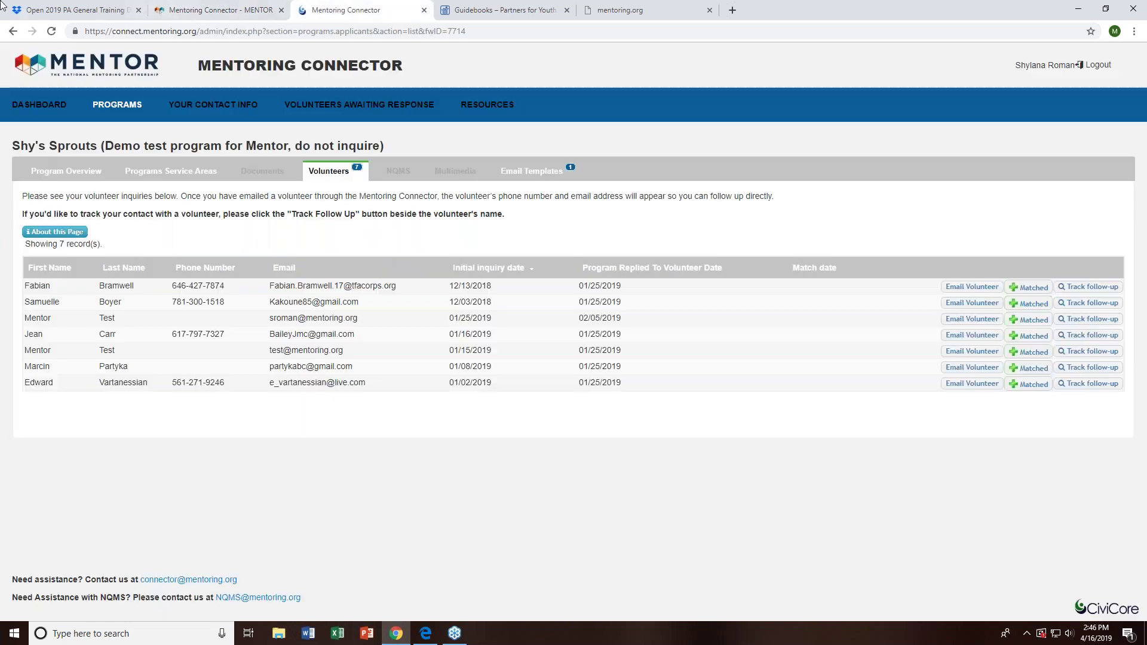
left_click(36, 10)
left_click(696, 487)
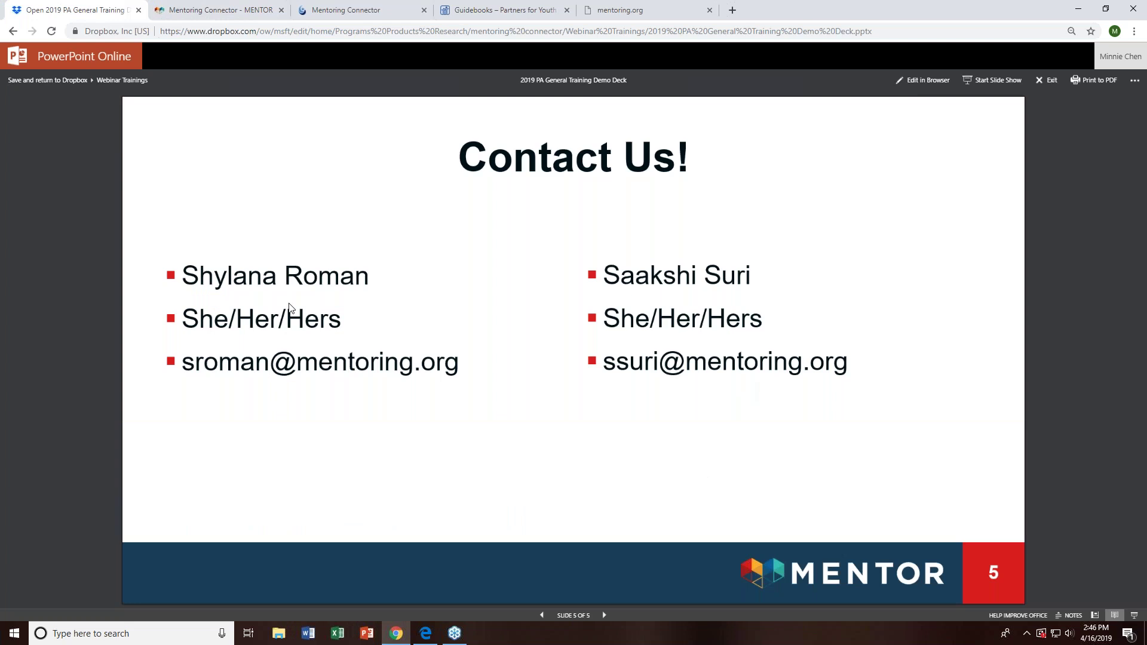